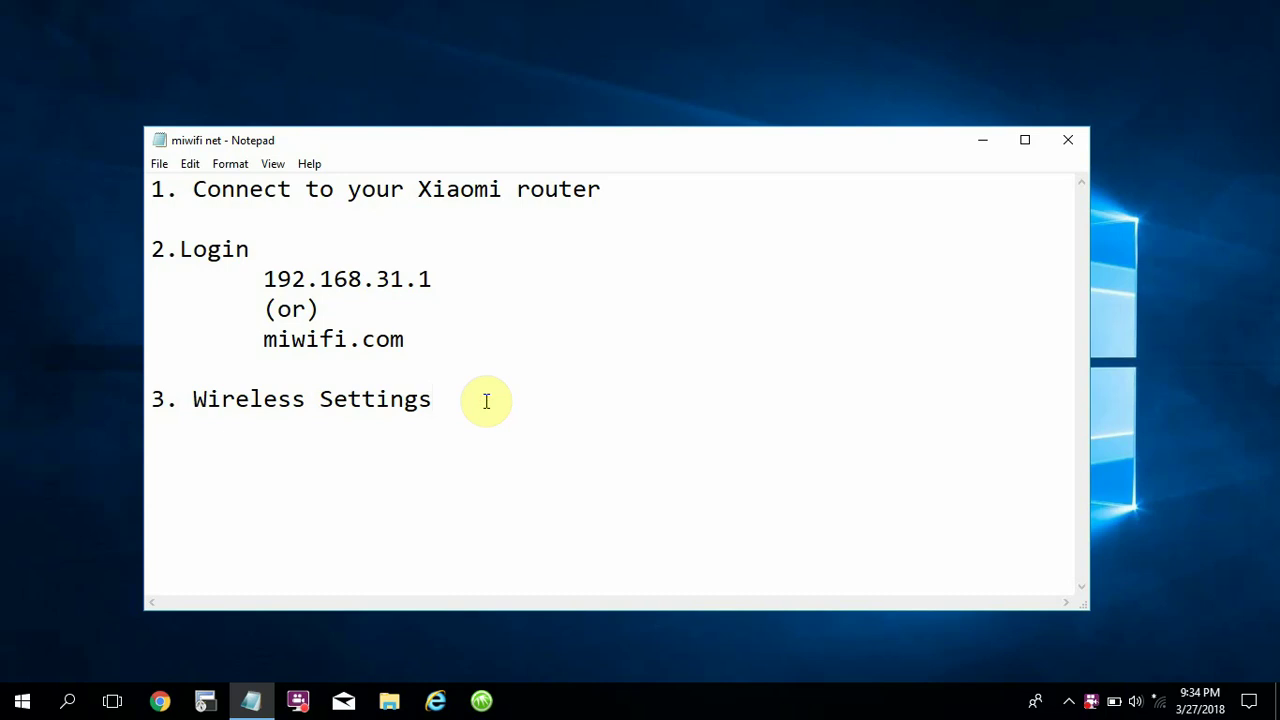
# Highlight the router-connection step in the notes, then minimize Notepad to show the desktop.
pyautogui.moveTo(155, 189); pyautogui.dragTo(598, 201)
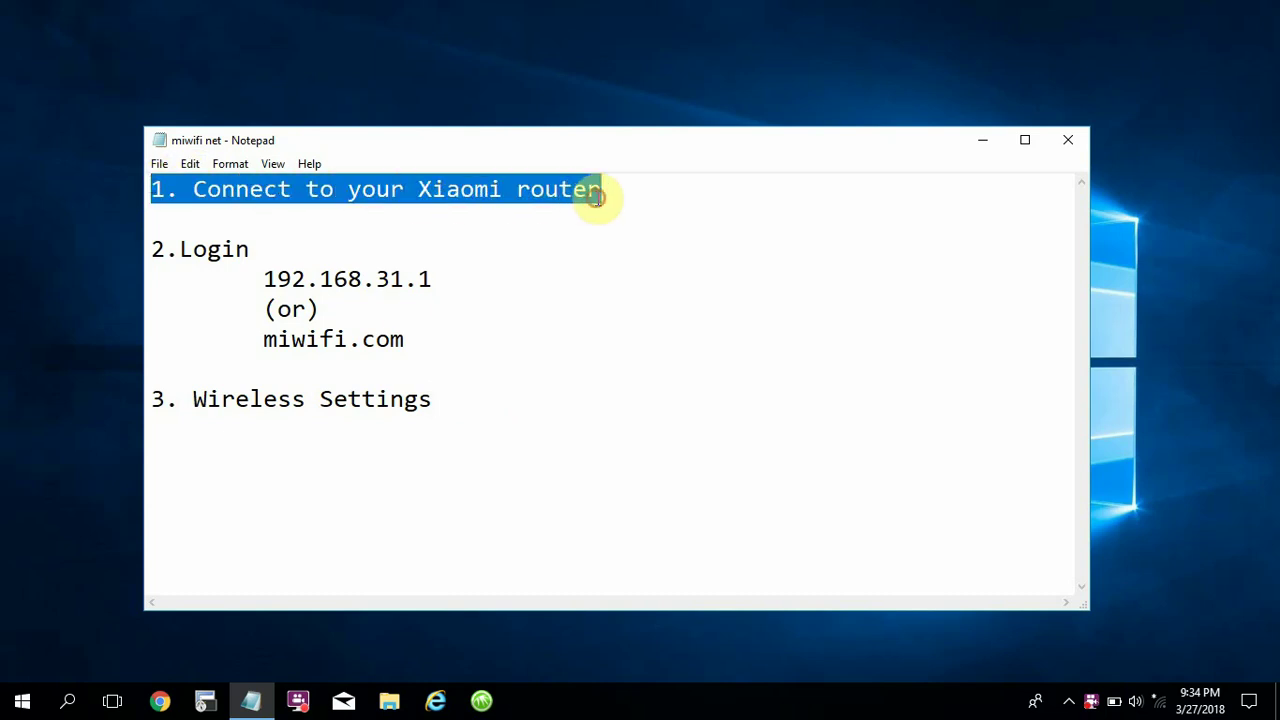
pyautogui.click(988, 146)
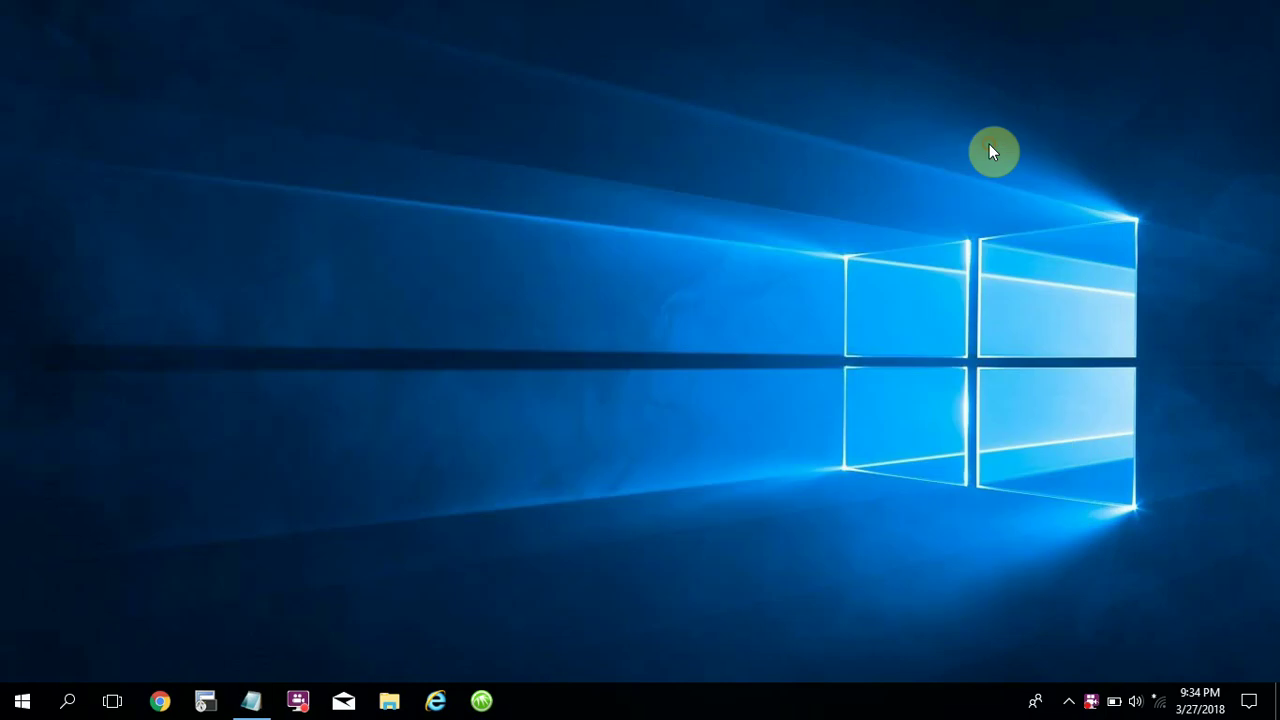
# Connect the PC to the open Xiaomi_038E_FC71 Wi-Fi network from the taskbar.
pyautogui.click(1158, 704)
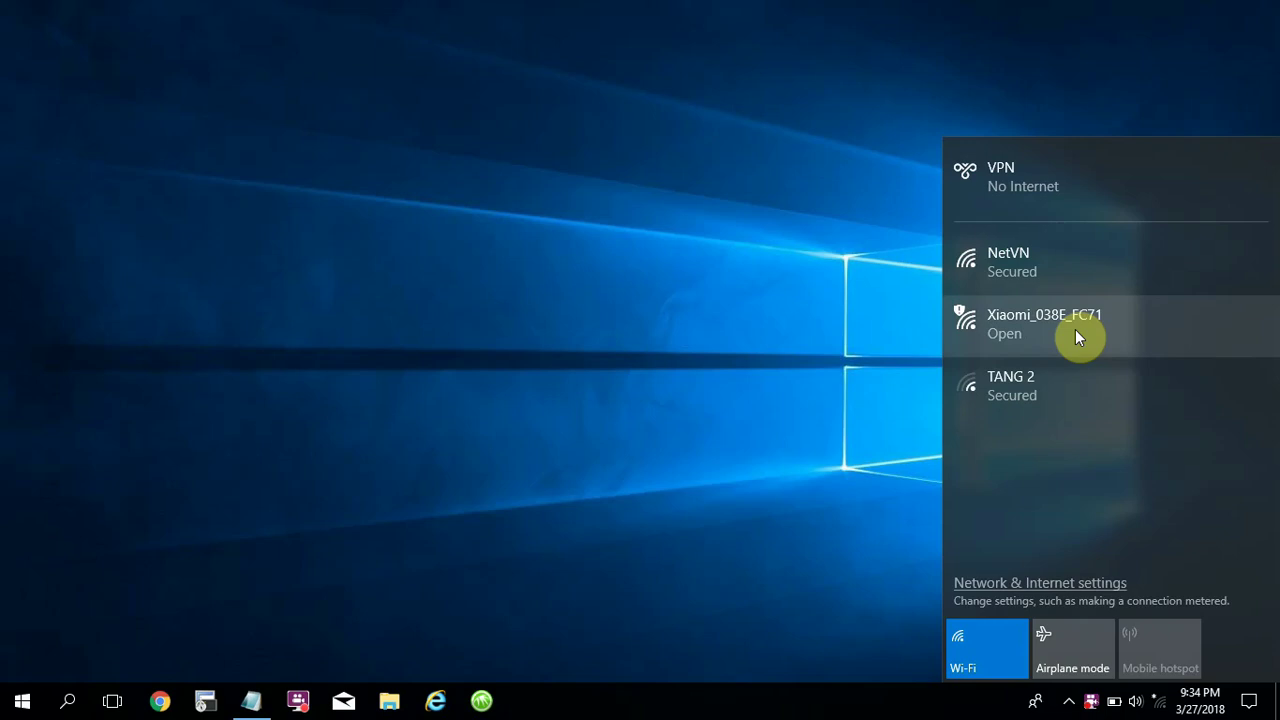
pyautogui.click(1075, 329)
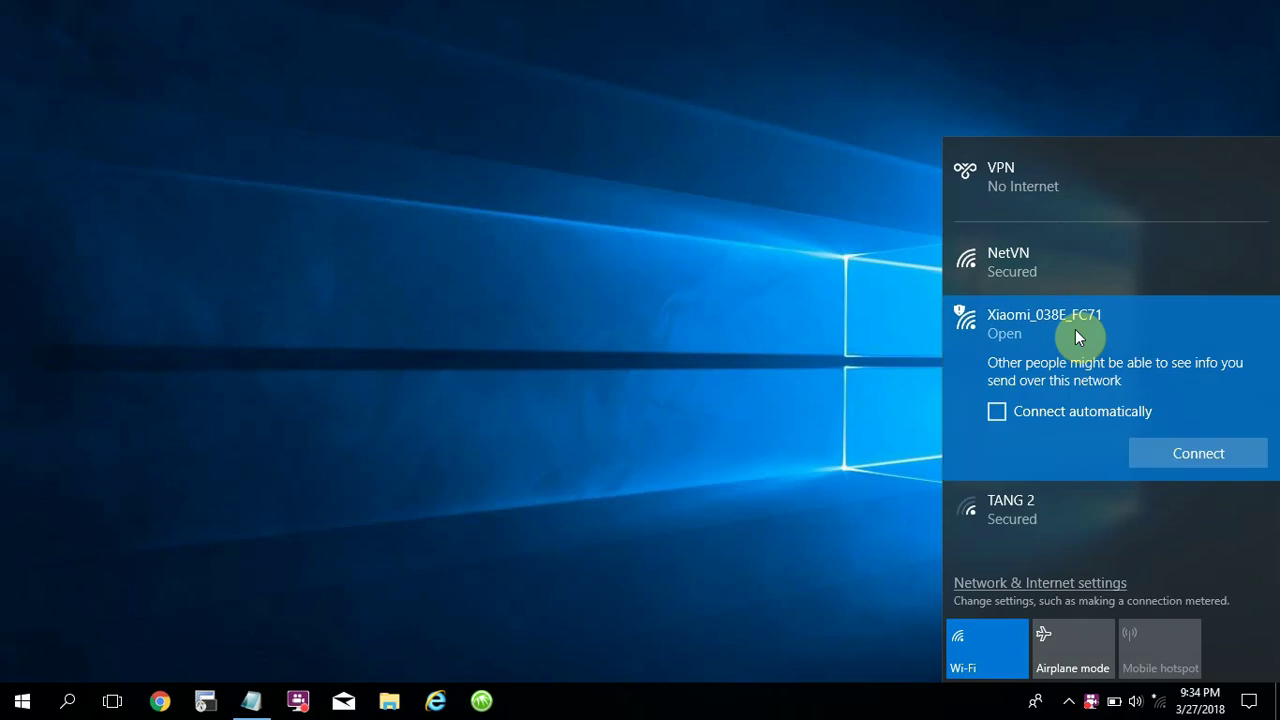
pyautogui.click(1171, 463)
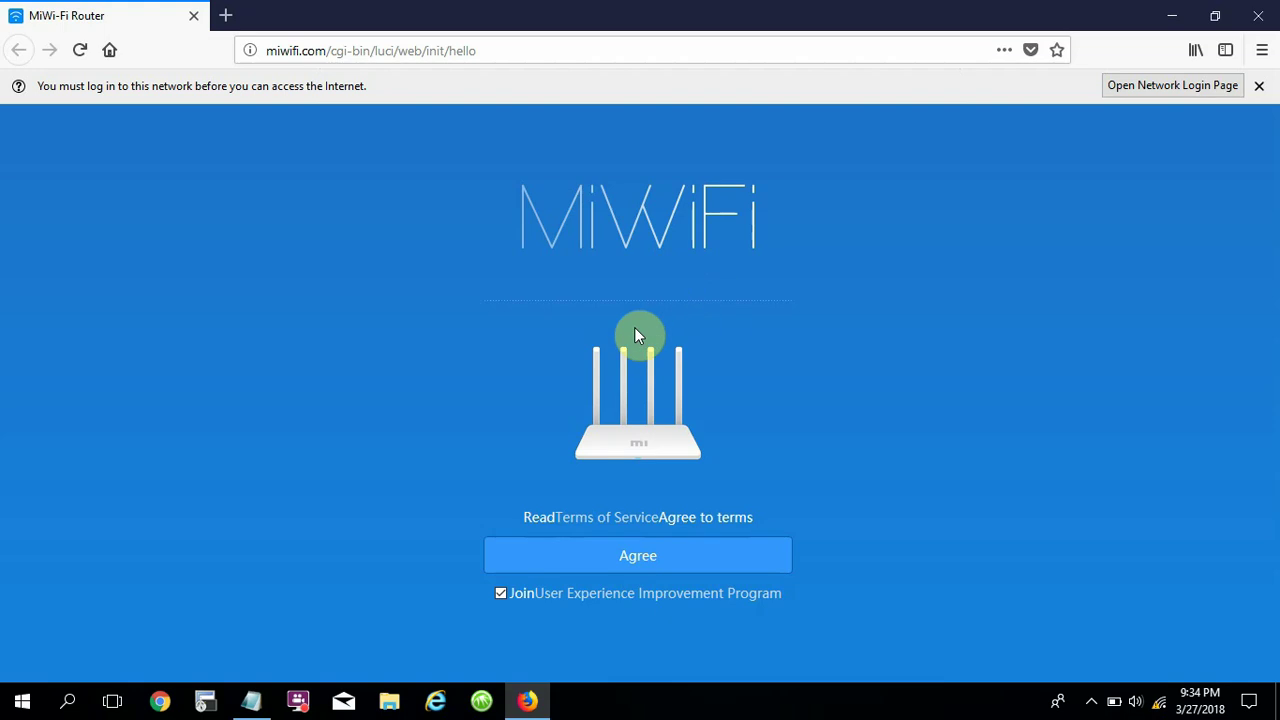
# Review the 192.168.31.1 and miwifi.com login addresses in the notes, then open a new Firefox tab.
pyautogui.click(256, 704)
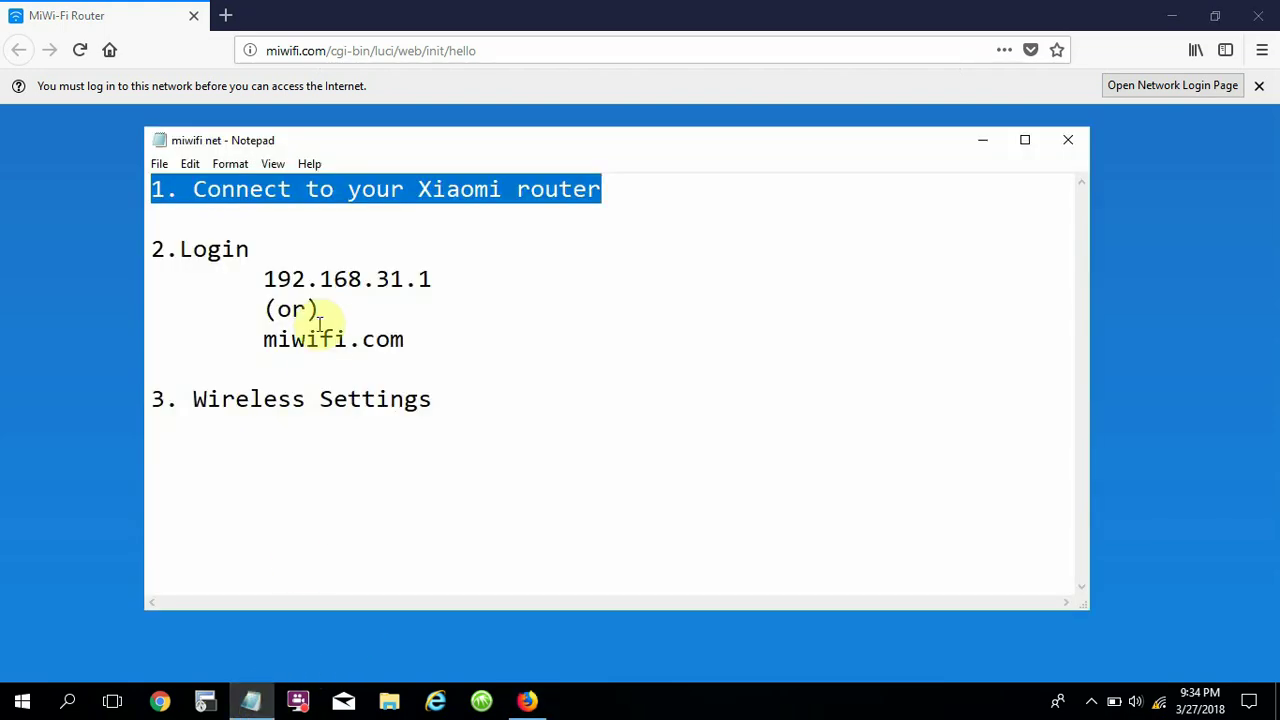
pyautogui.click(164, 249)
pyautogui.moveTo(167, 249); pyautogui.dragTo(486, 283)
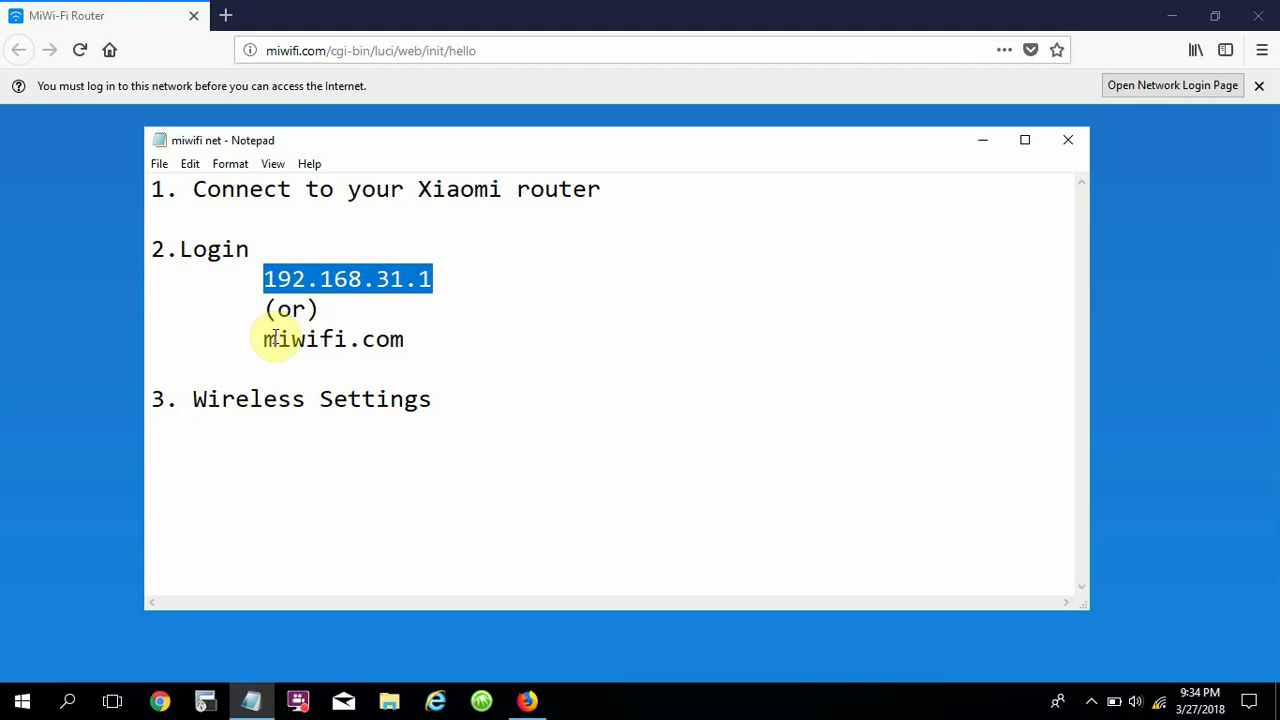
pyautogui.moveTo(260, 339); pyautogui.dragTo(472, 348)
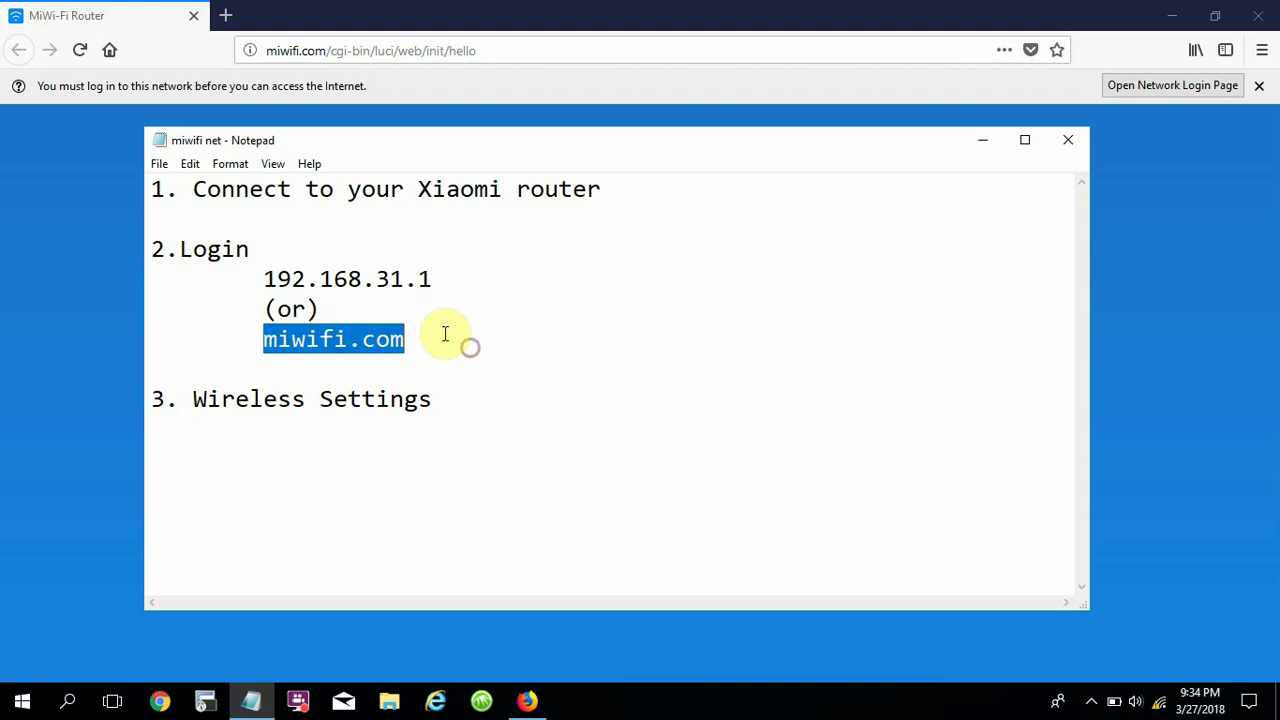
pyautogui.moveTo(264, 279); pyautogui.dragTo(455, 282)
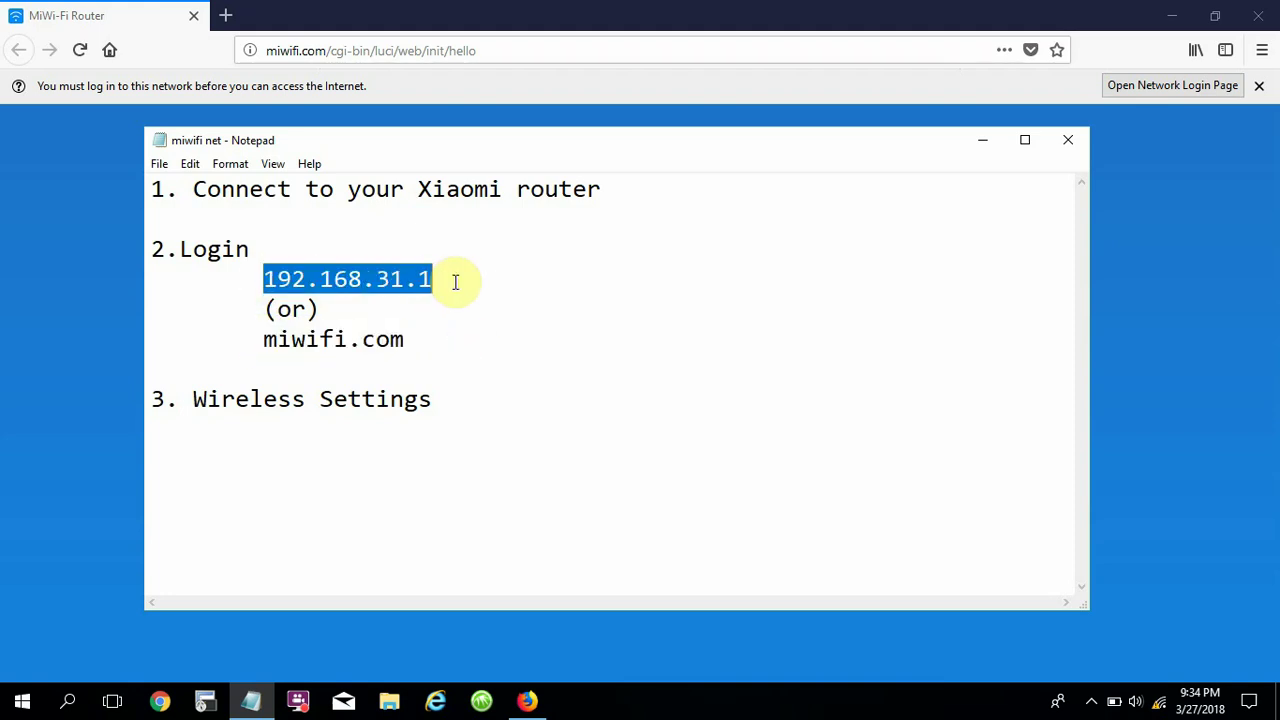
pyautogui.click(400, 8)
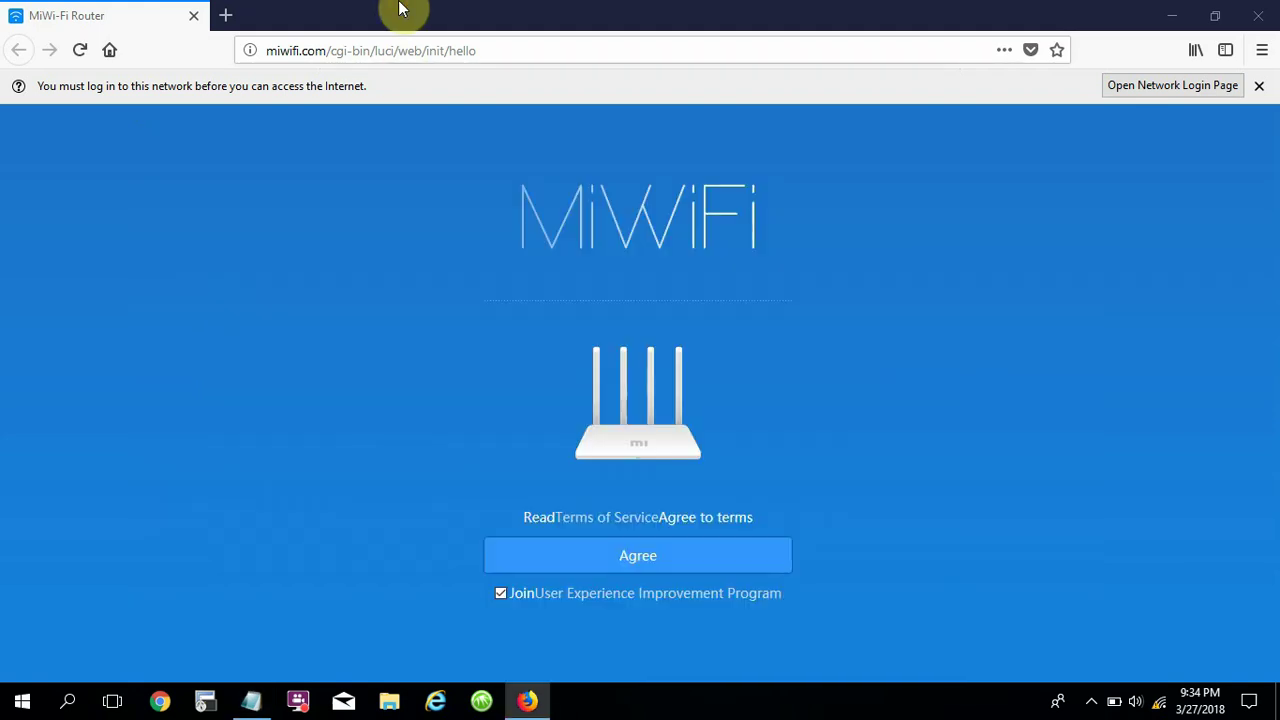
pyautogui.click(226, 17)
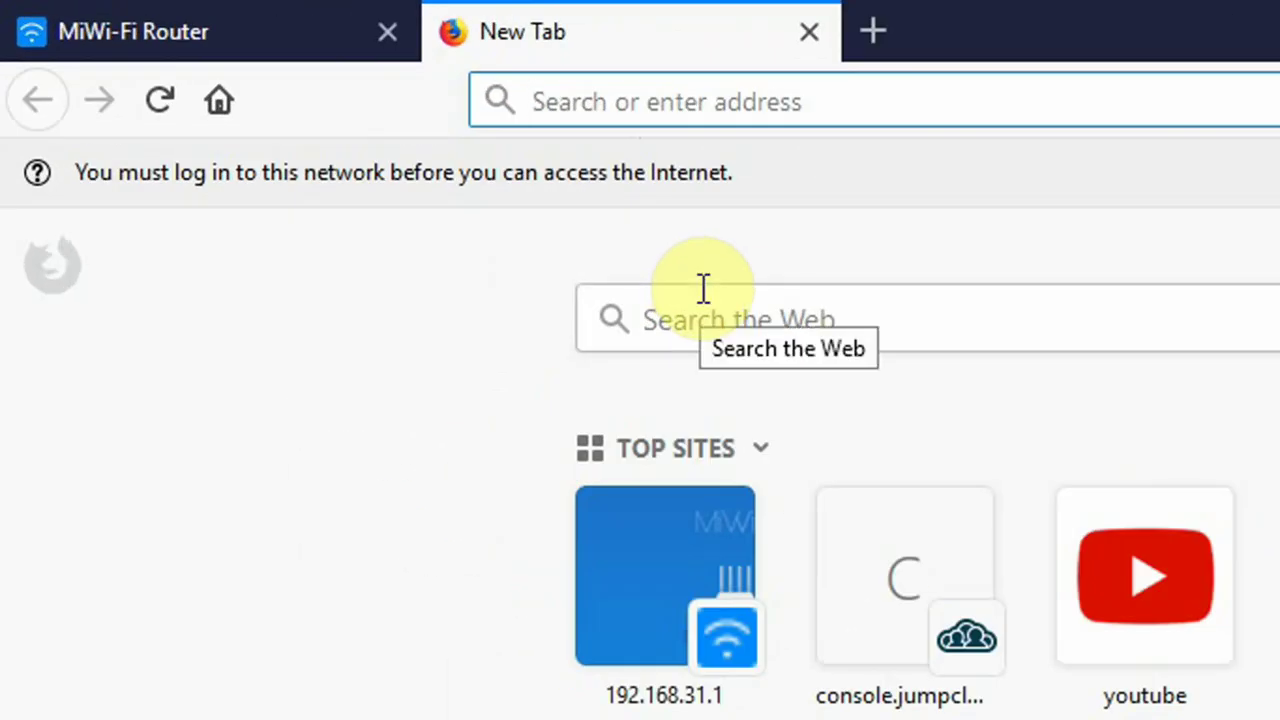
# Load the router page at 192.168.31.1 and check the miwifi.com alternative in the notes.
pyautogui.write('192.168.')
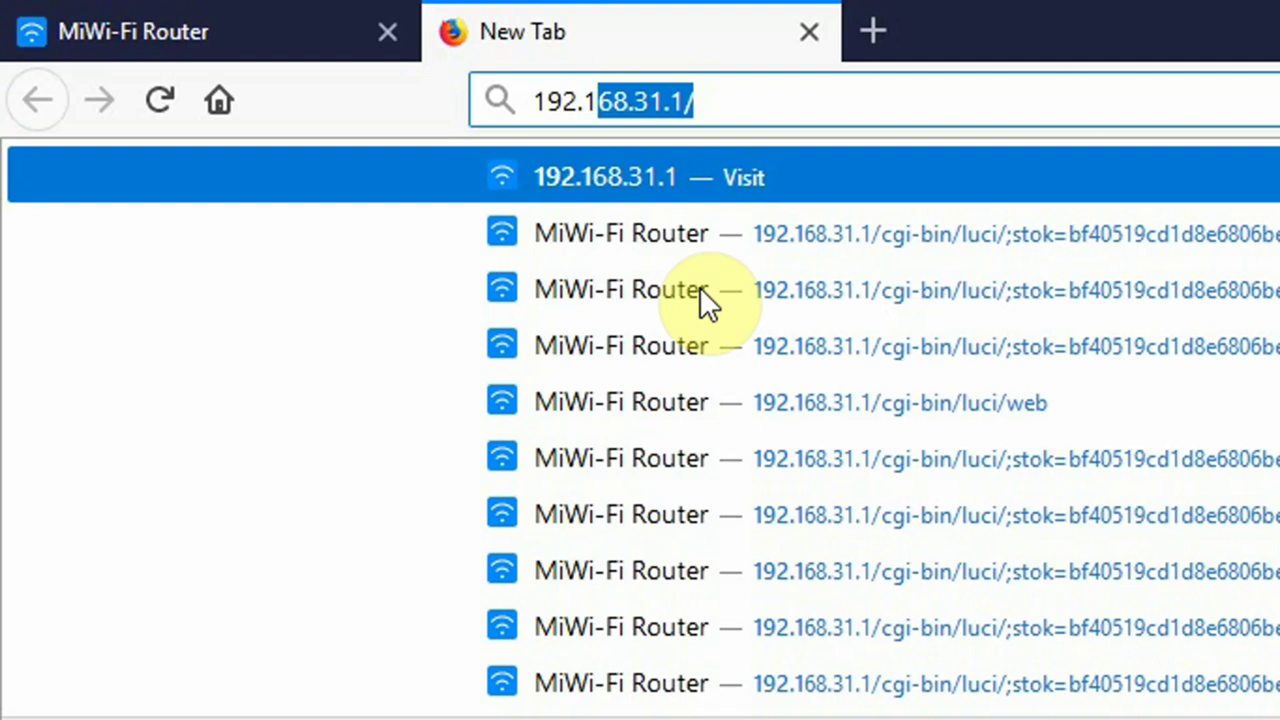
pyautogui.write('31.1')
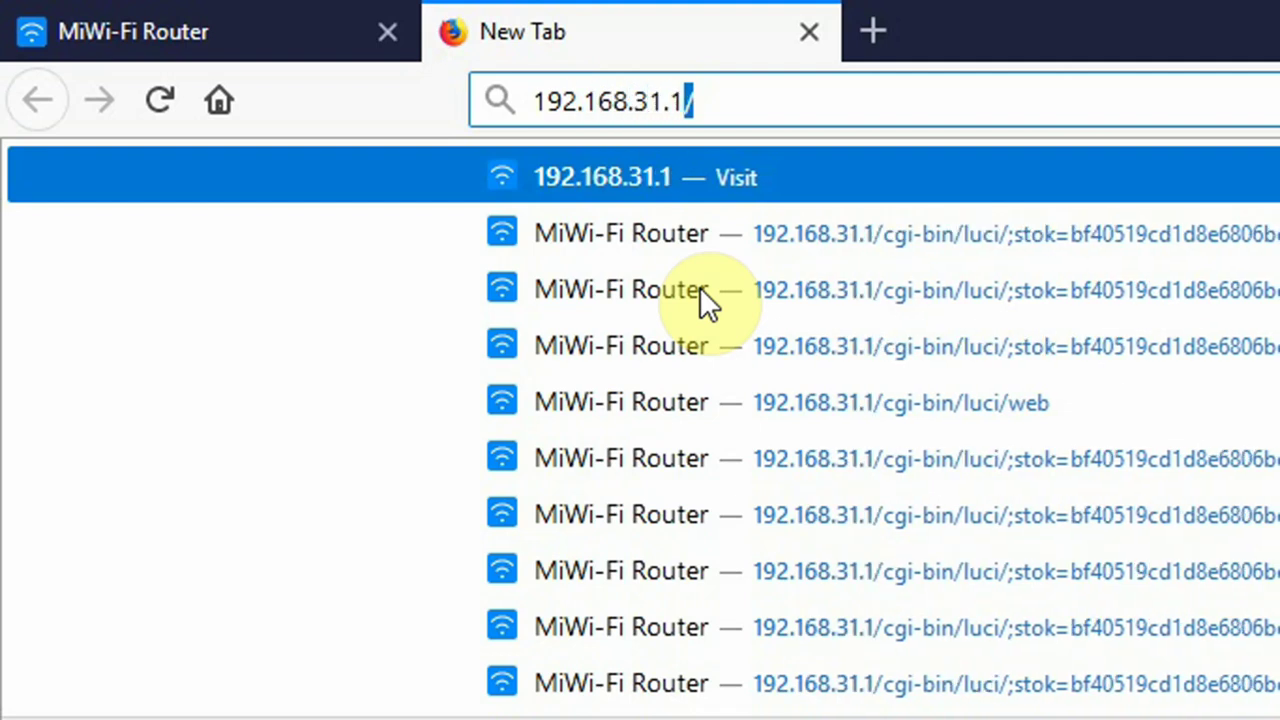
pyautogui.press('Return')
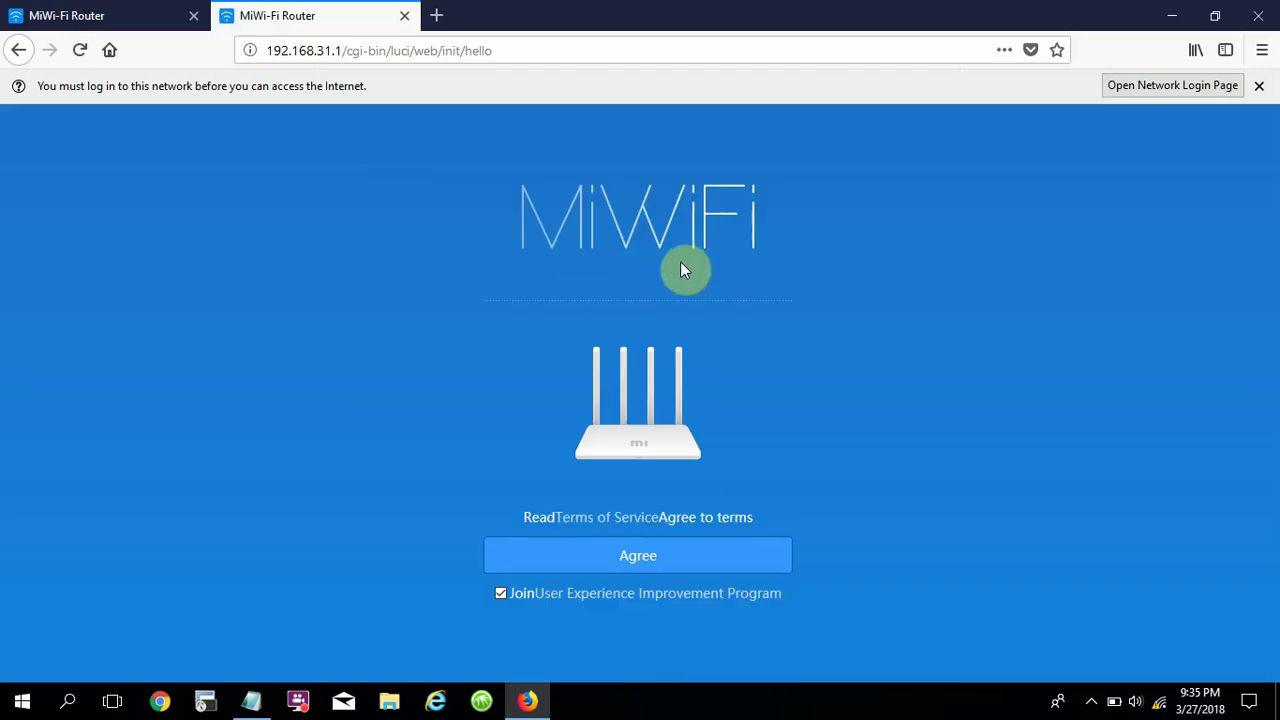
pyautogui.click(255, 702)
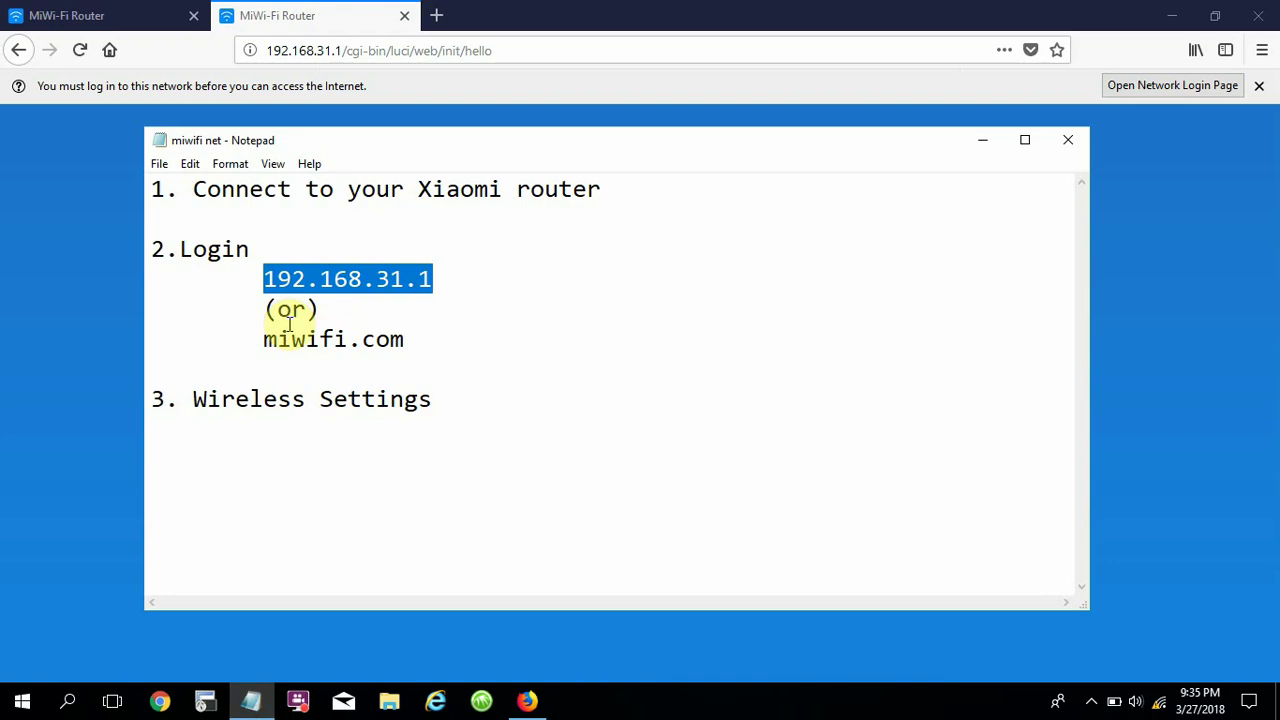
pyautogui.moveTo(263, 339); pyautogui.dragTo(440, 343)
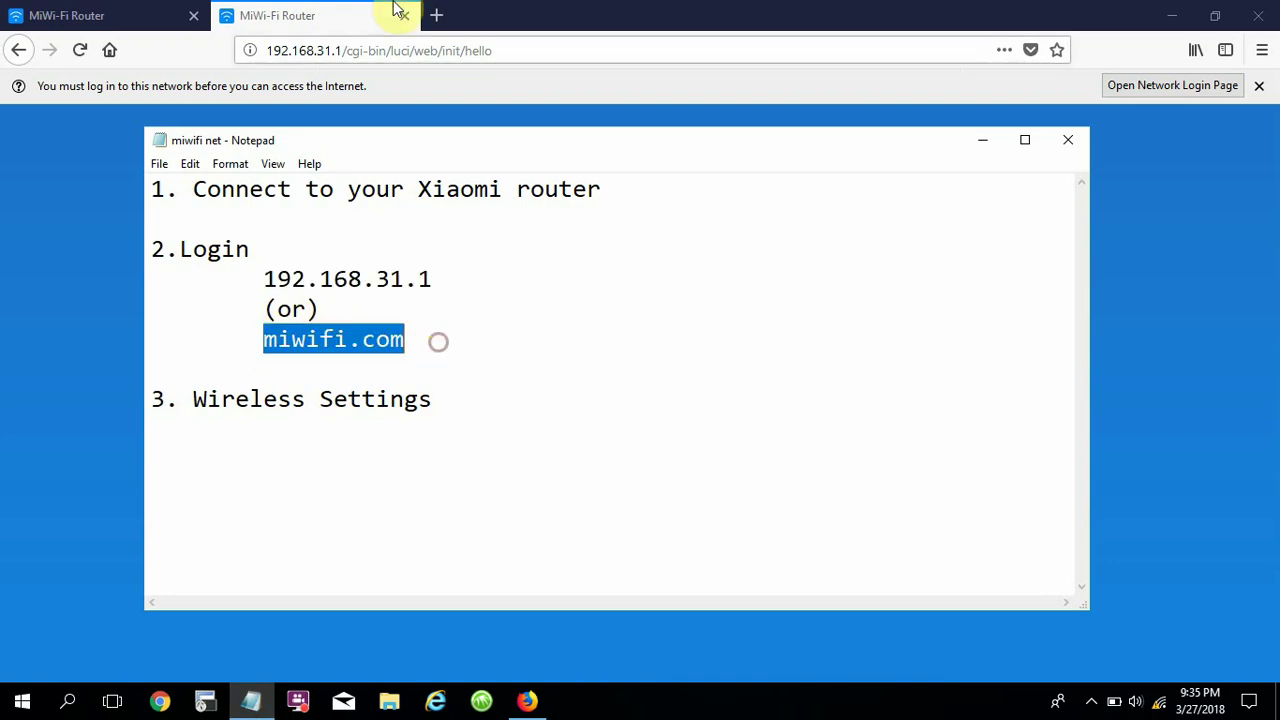
pyautogui.click(335, 18)
# Load miwifi.com in another new tab and close the two duplicate router tabs.
pyautogui.click(438, 16)
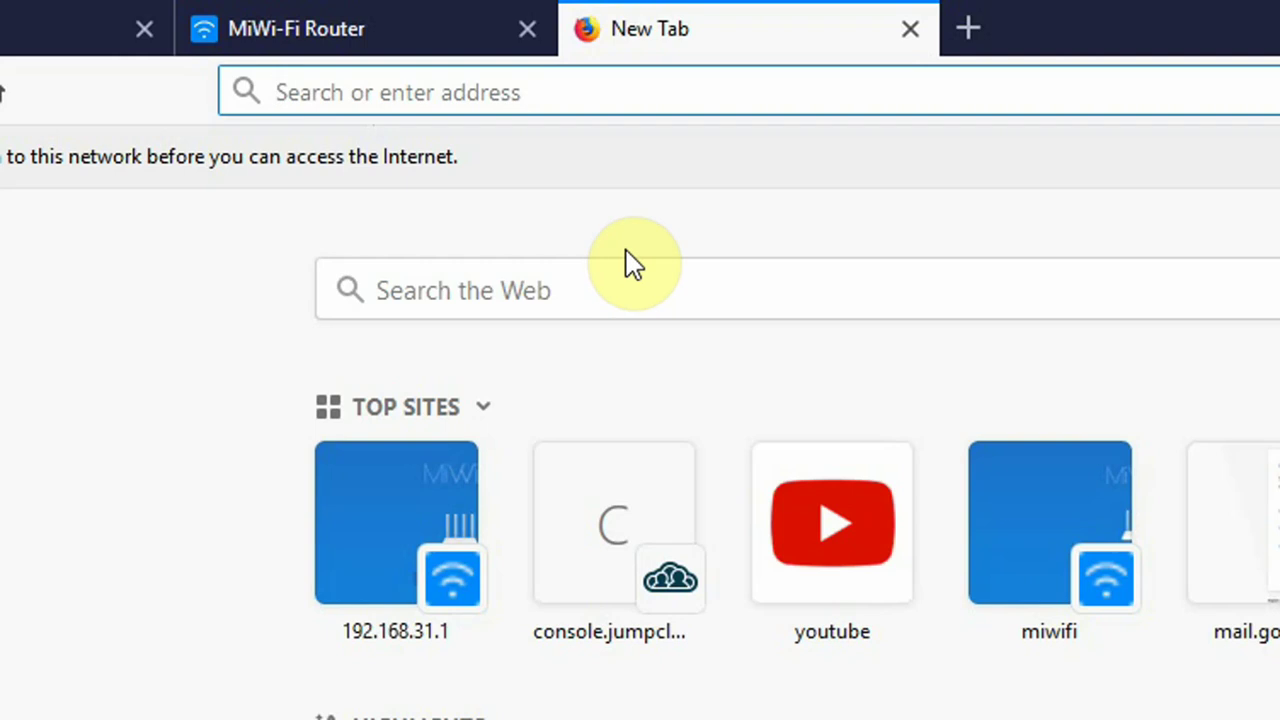
pyautogui.write('mifi.com')
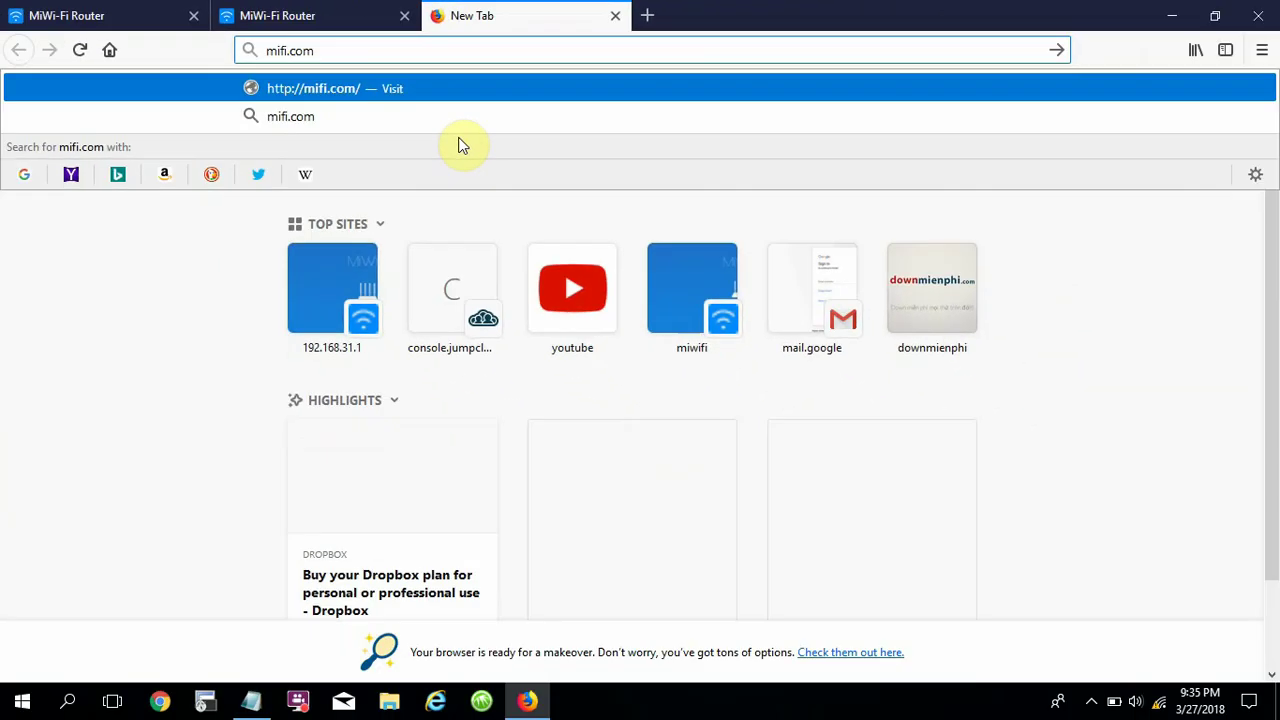
pyautogui.press('Return')
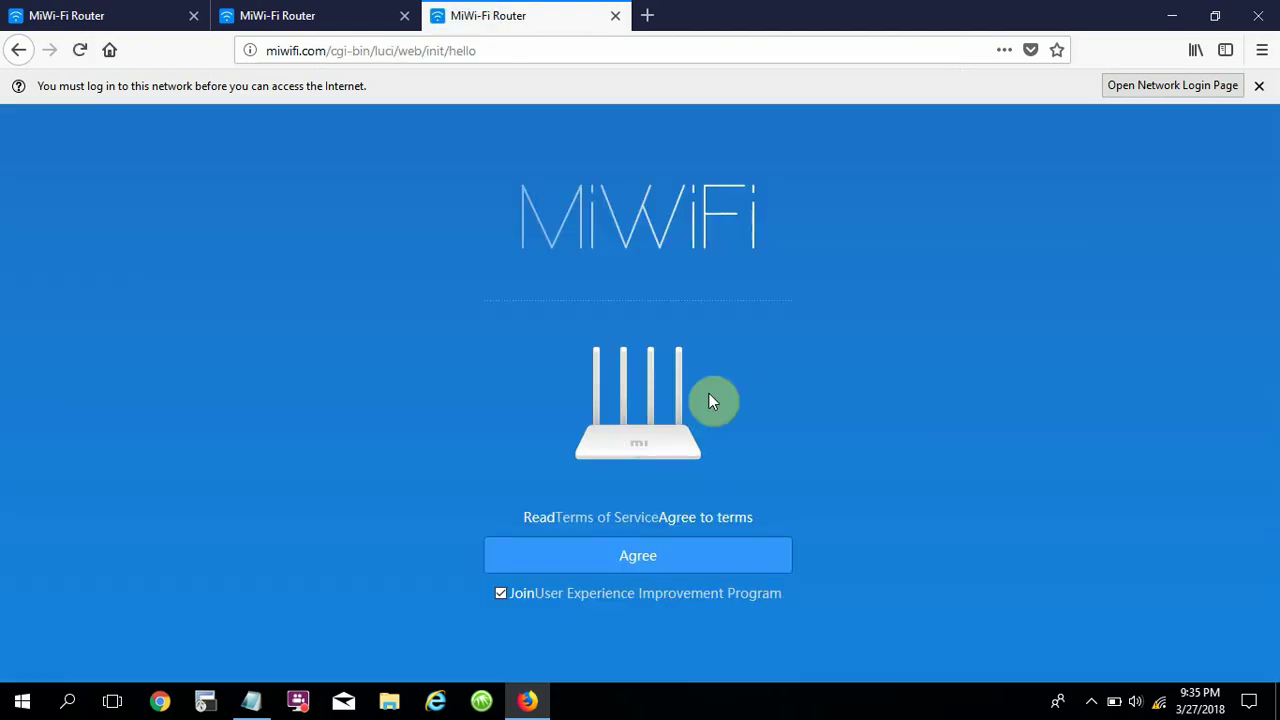
pyautogui.click(404, 18)
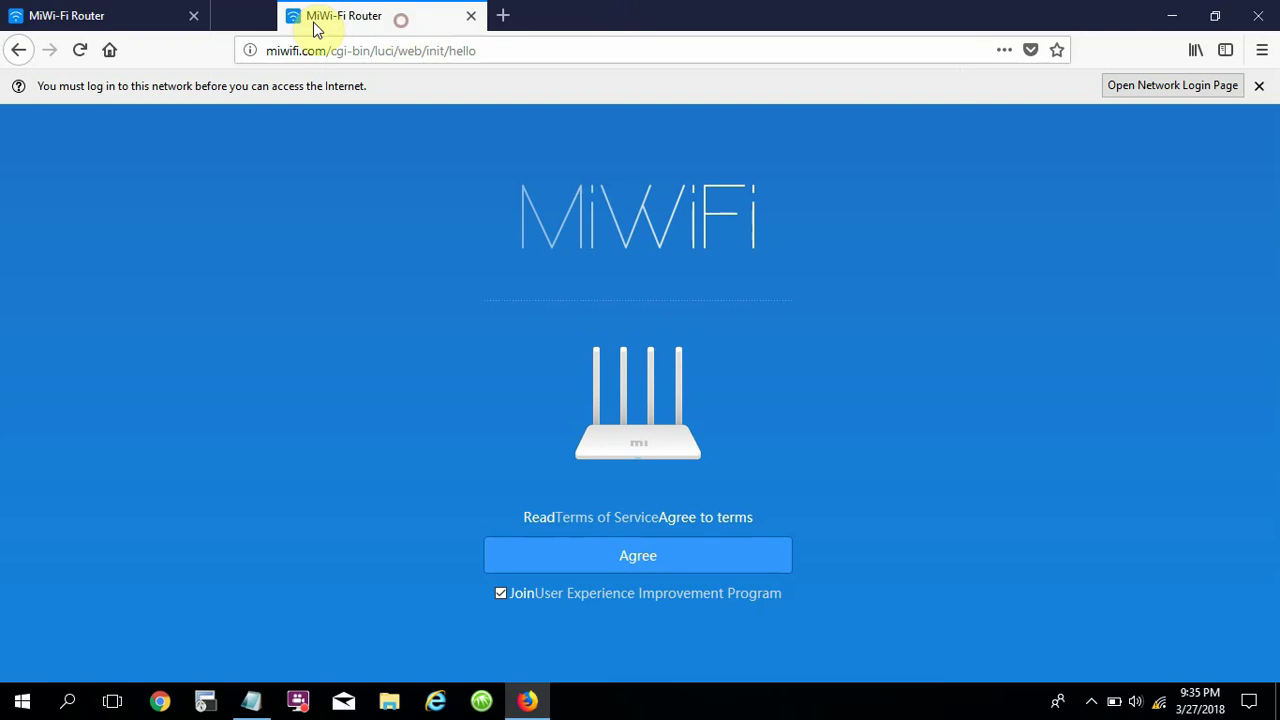
pyautogui.click(194, 18)
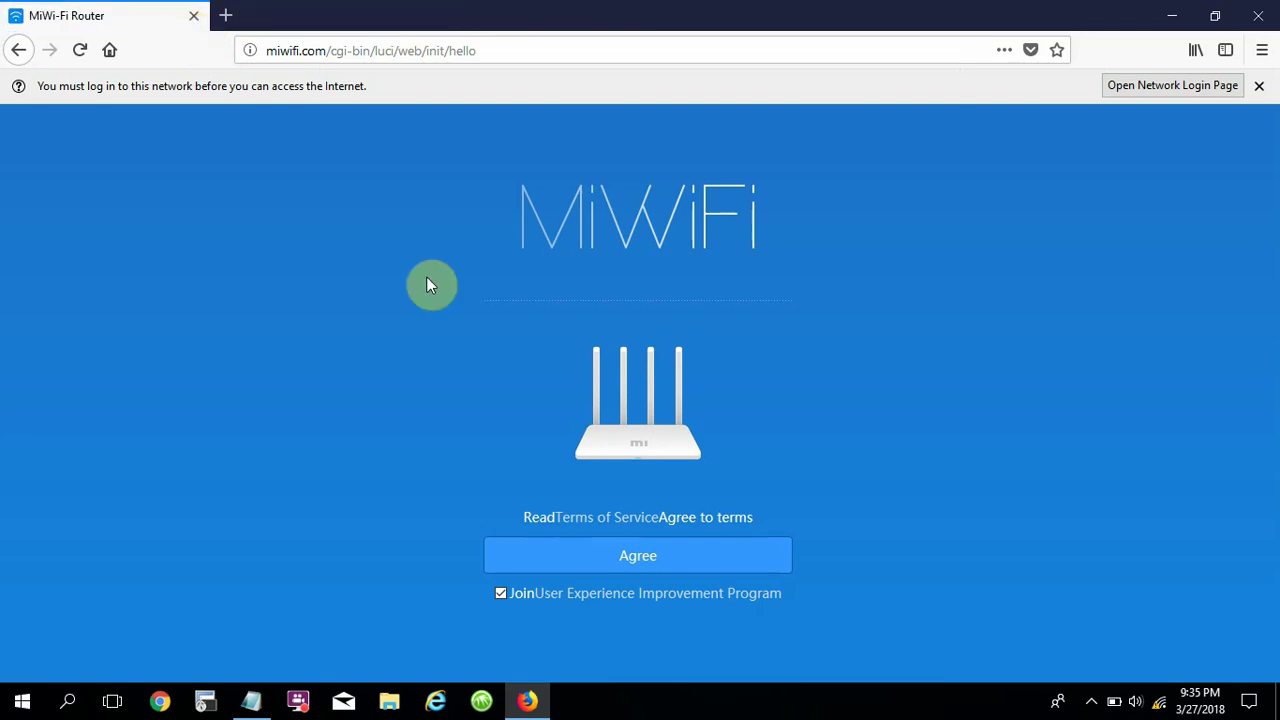
# Agree to the MiWiFi terms to reach the 'Connect Ethernet cable now' mode page.
pyautogui.click(634, 568)
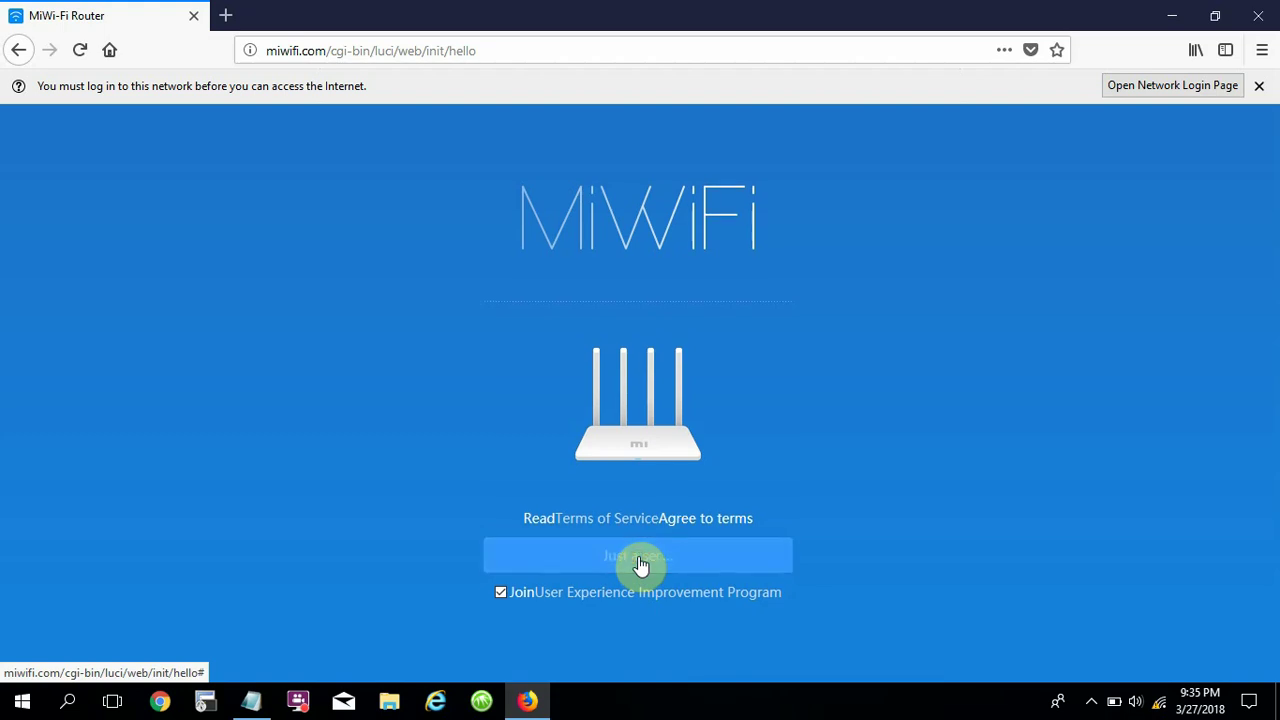
pyautogui.click(640, 566)
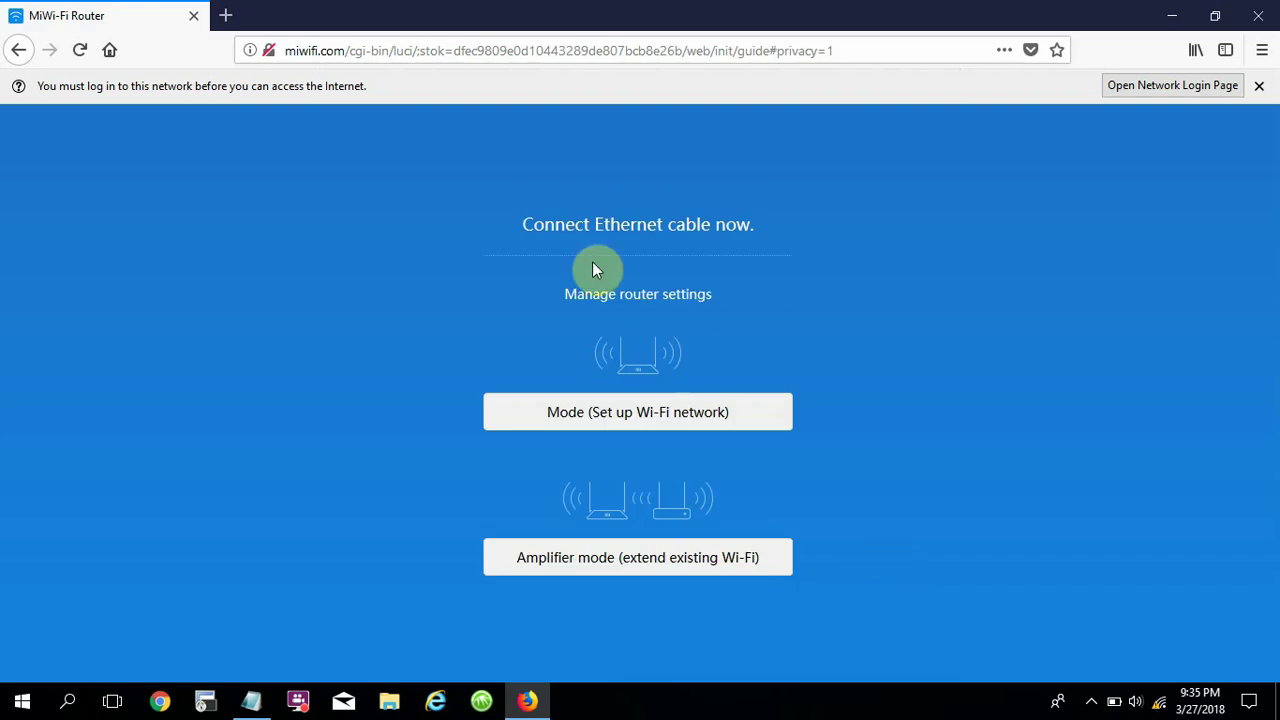
pyautogui.moveTo(519, 226); pyautogui.dragTo(757, 227)
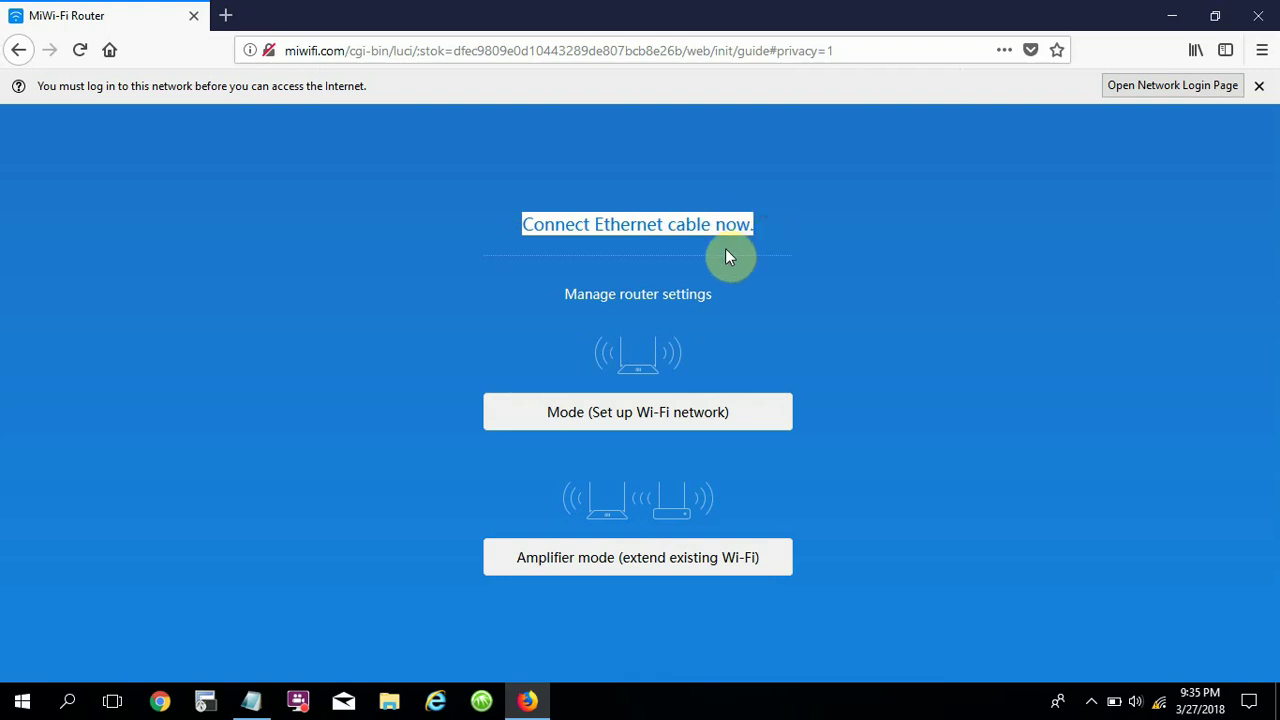
pyautogui.click(726, 252)
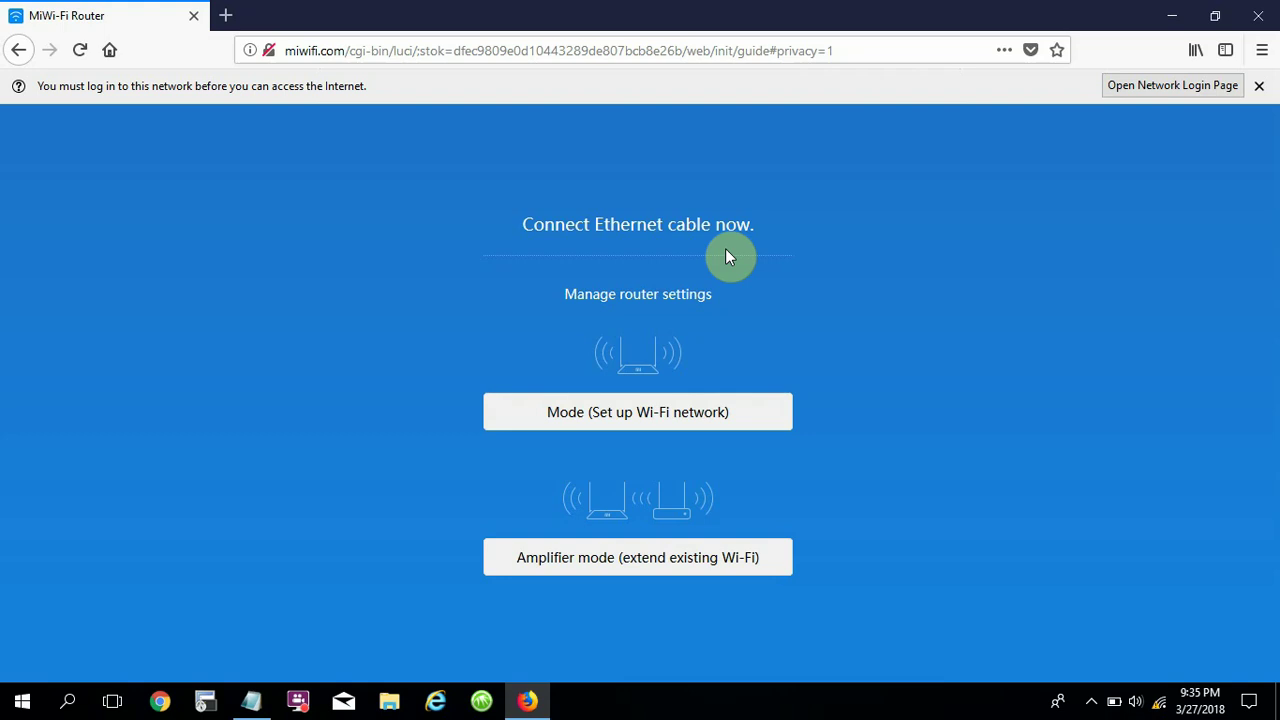
# Add 'Connect Ethernet cable to WAN port' below miwifi.com in the notes, fixing the typo, then minimize Notepad.
pyautogui.click(251, 700)
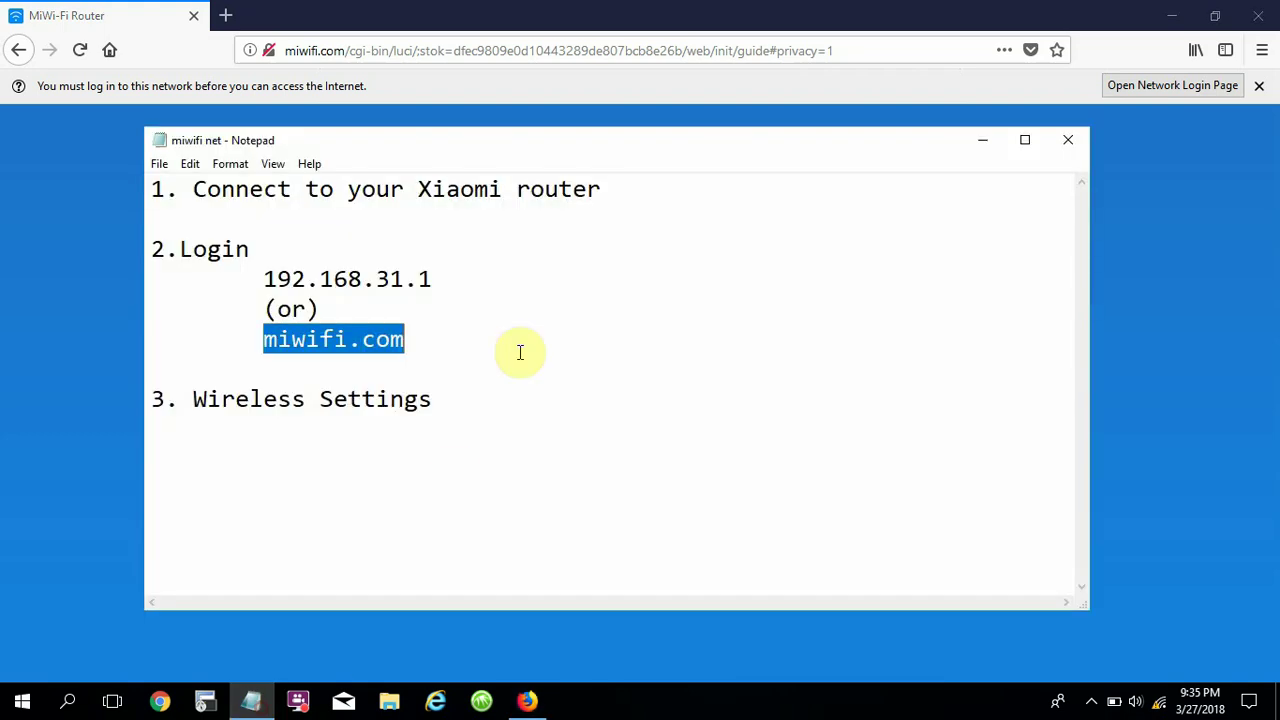
pyautogui.click(423, 333)
pyautogui.press('Return')
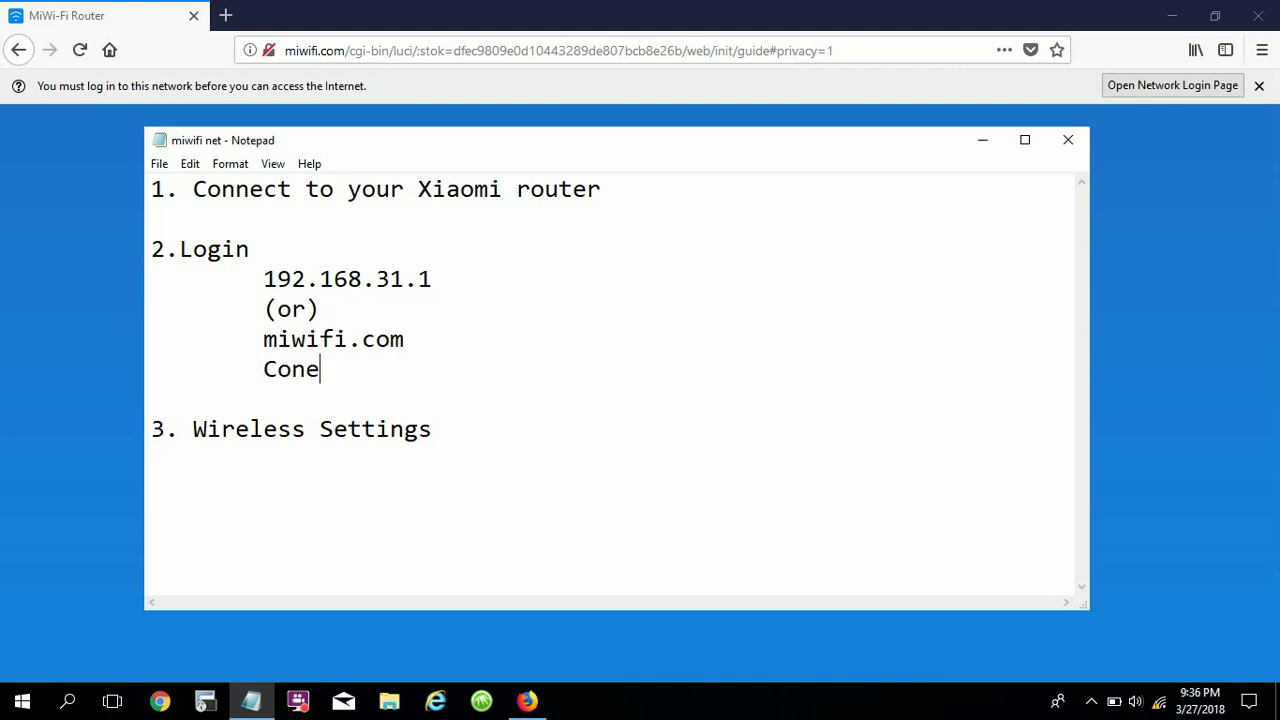
pyautogui.write('Connet Ethernet cable to WAN port')
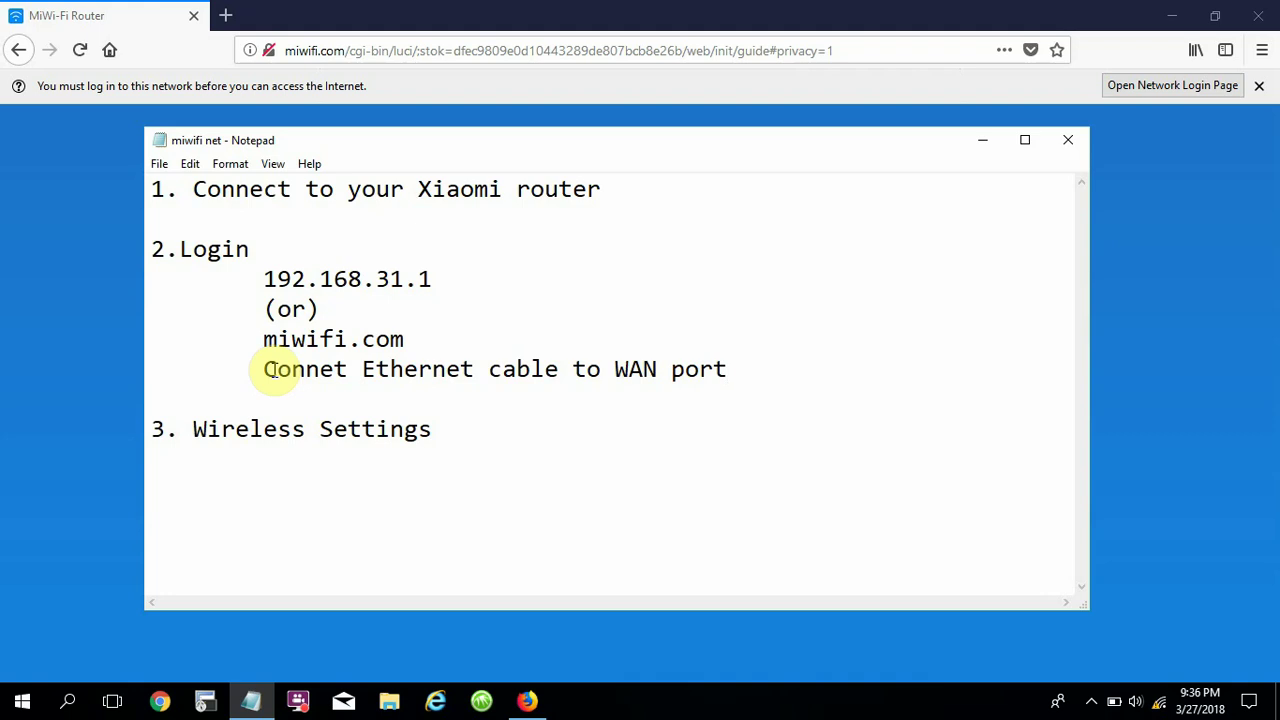
pyautogui.click(333, 369)
pyautogui.write('c')
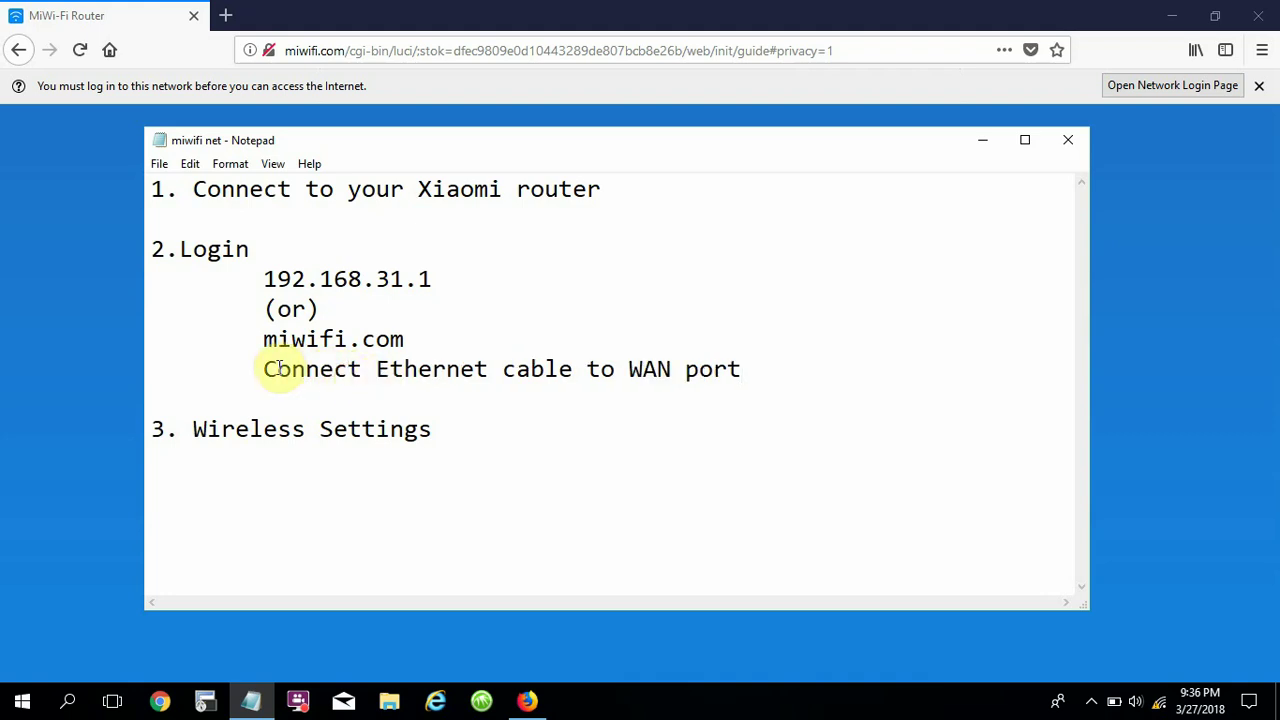
pyautogui.moveTo(263, 369); pyautogui.dragTo(757, 370)
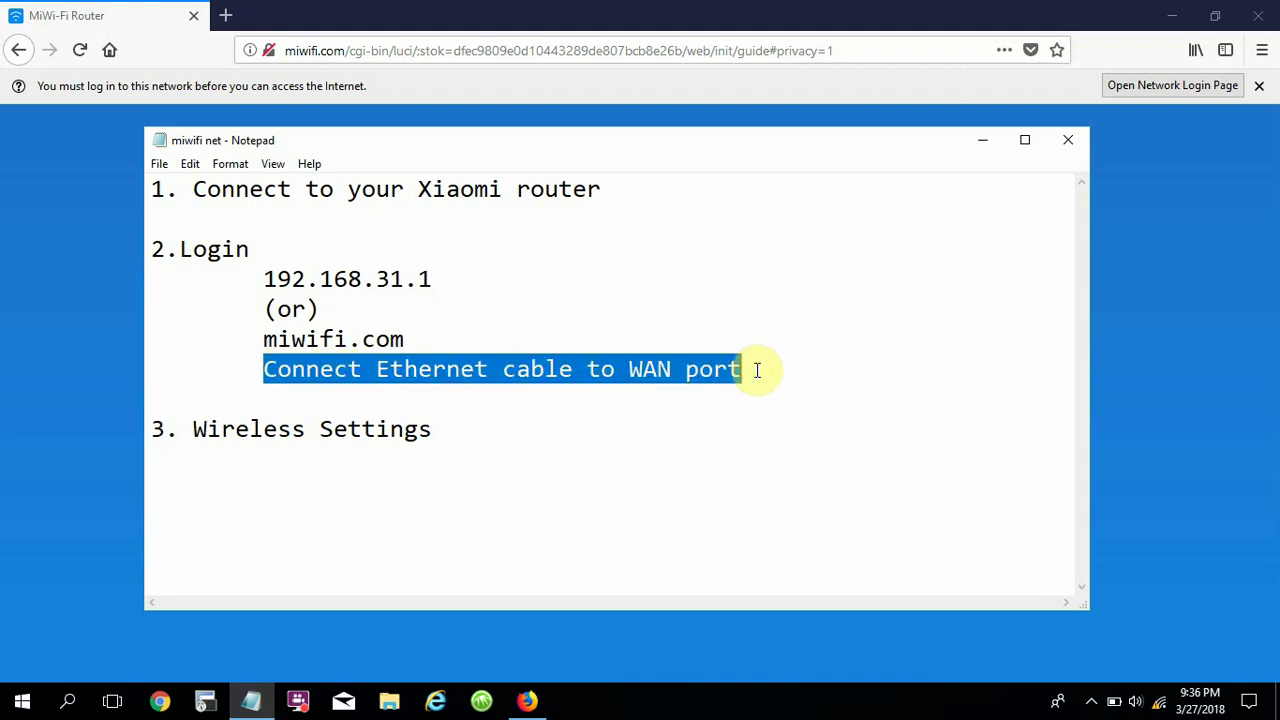
pyautogui.click(985, 143)
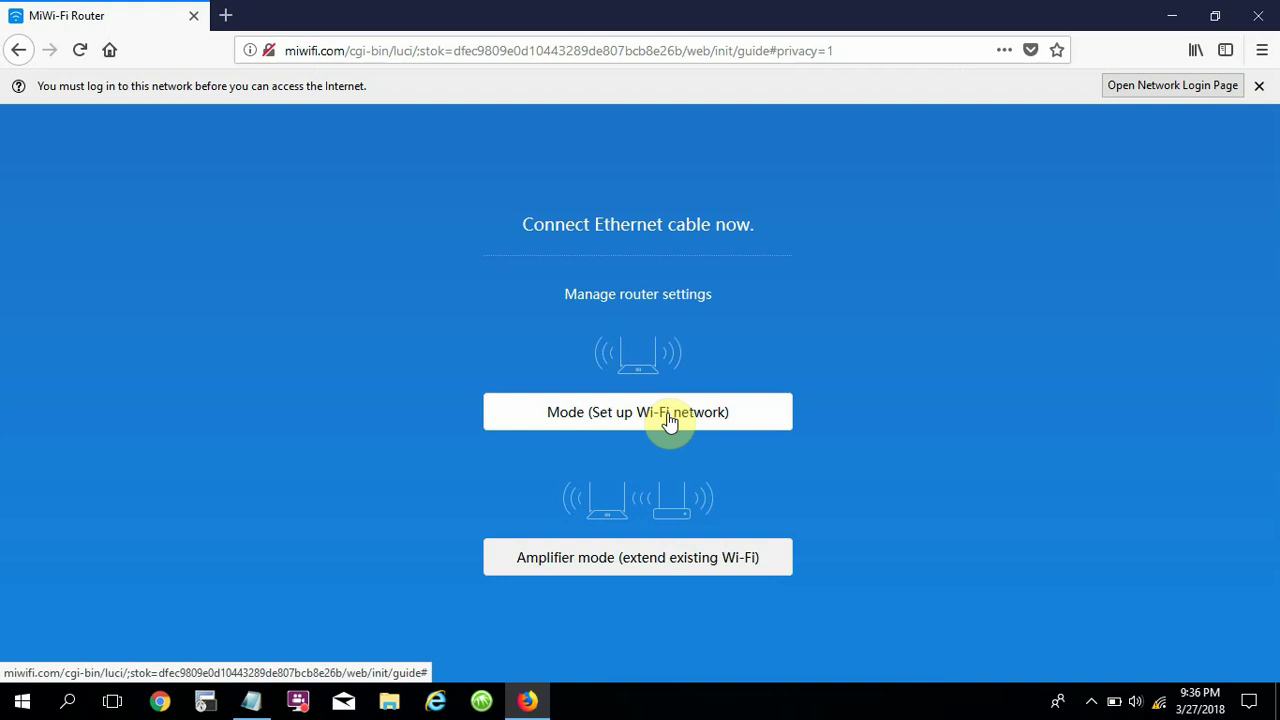
# Choose to set up a new Wi-Fi network and find the Wireless Settings heading in the notes.
pyautogui.click(670, 420)
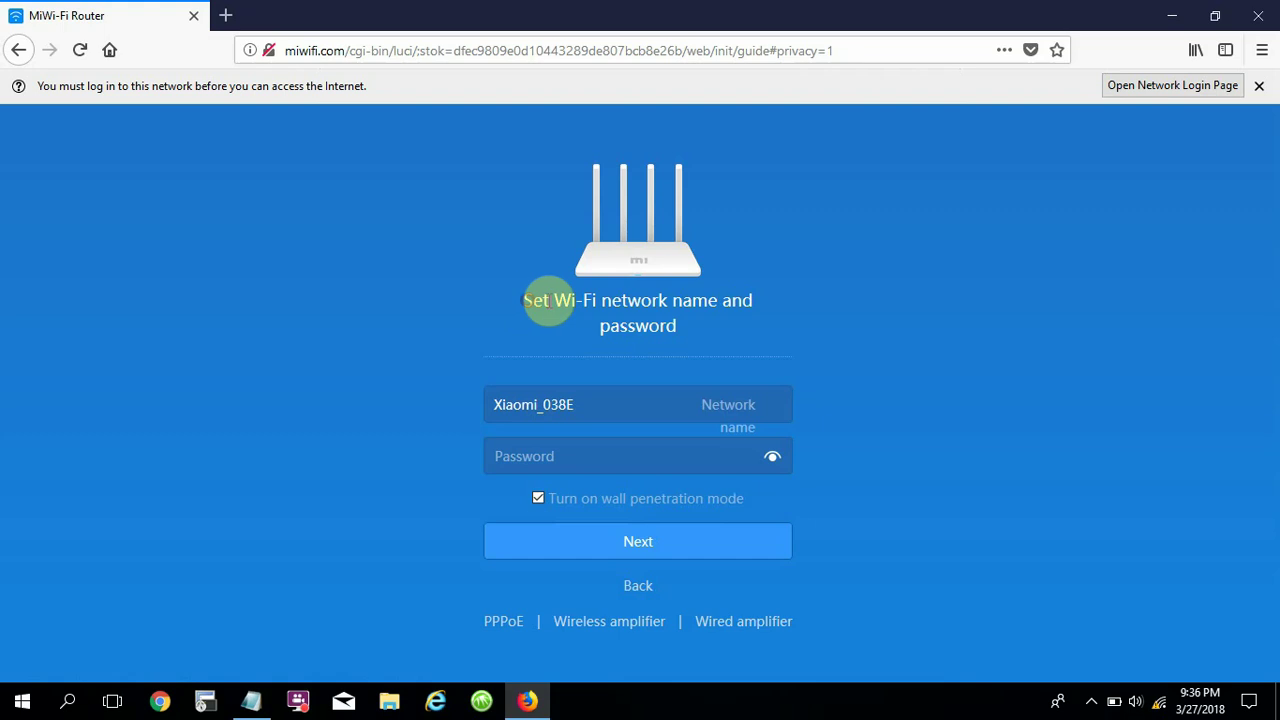
pyautogui.moveTo(524, 300); pyautogui.dragTo(700, 346)
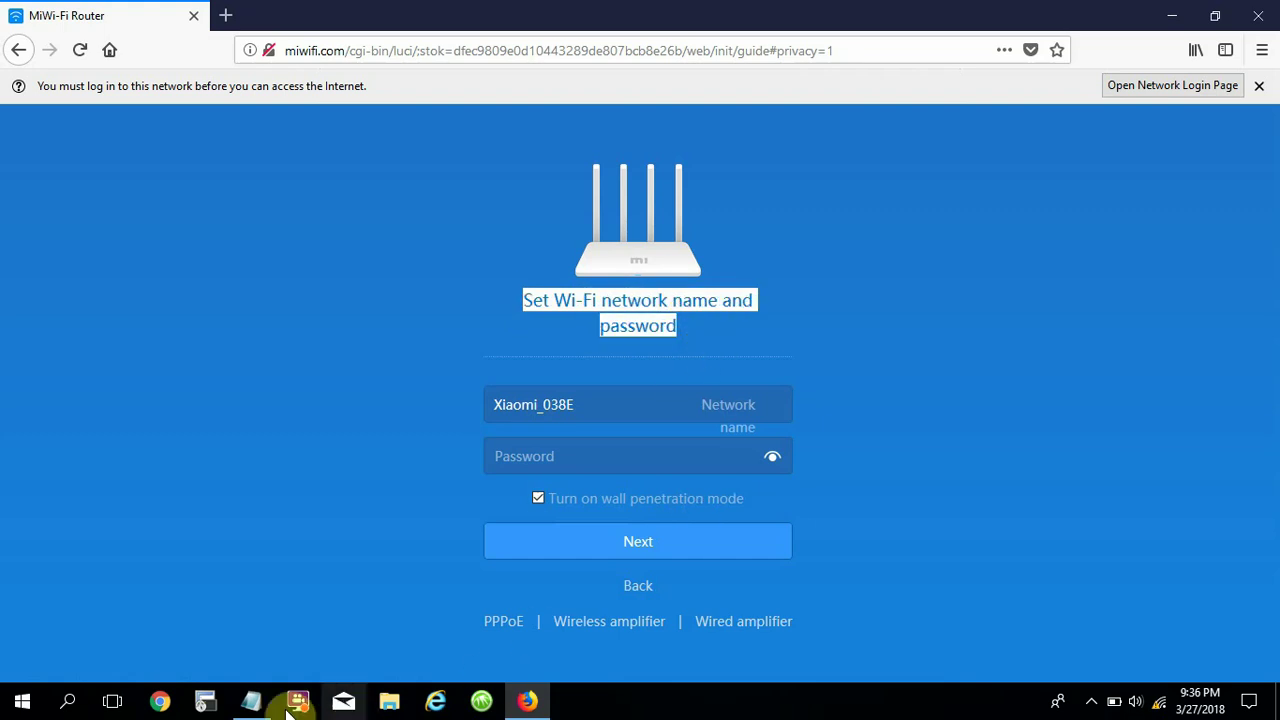
pyautogui.click(252, 701)
pyautogui.moveTo(145, 430); pyautogui.dragTo(444, 434)
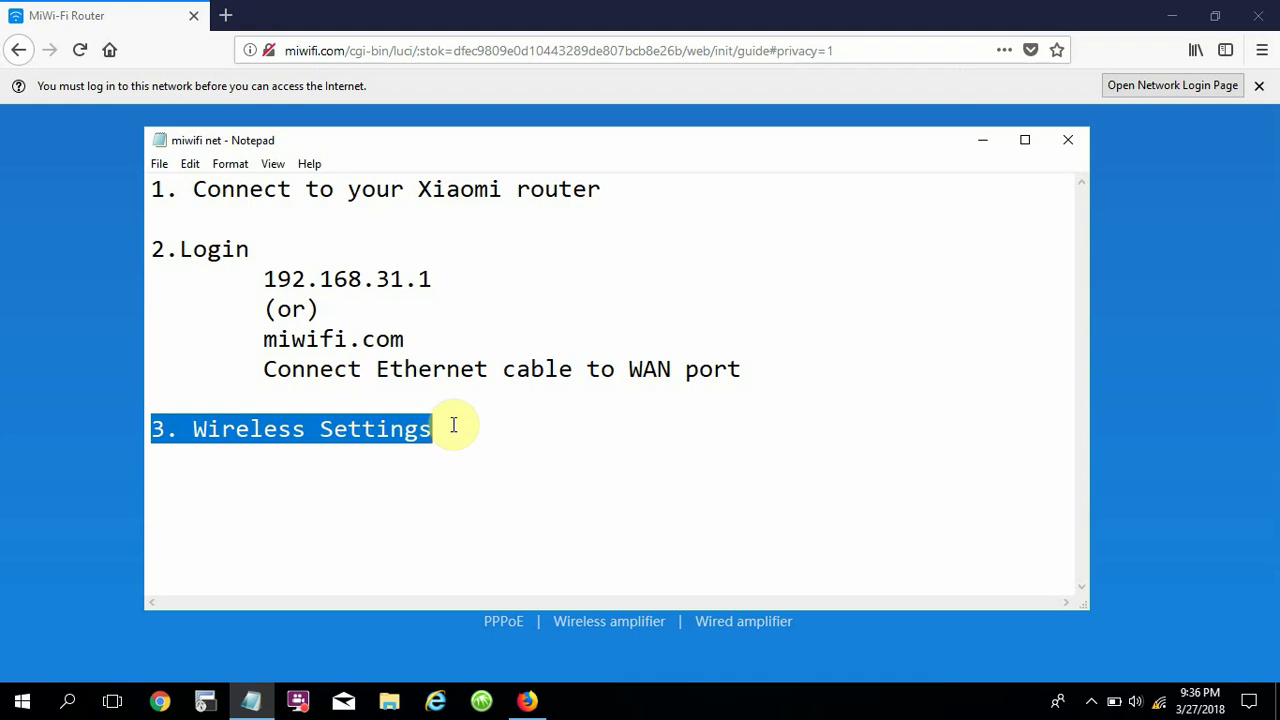
pyautogui.click(983, 140)
# Rename the Wi-Fi network from Xiaomi_038E to Xiaomi_NetVN.
pyautogui.click(613, 400)
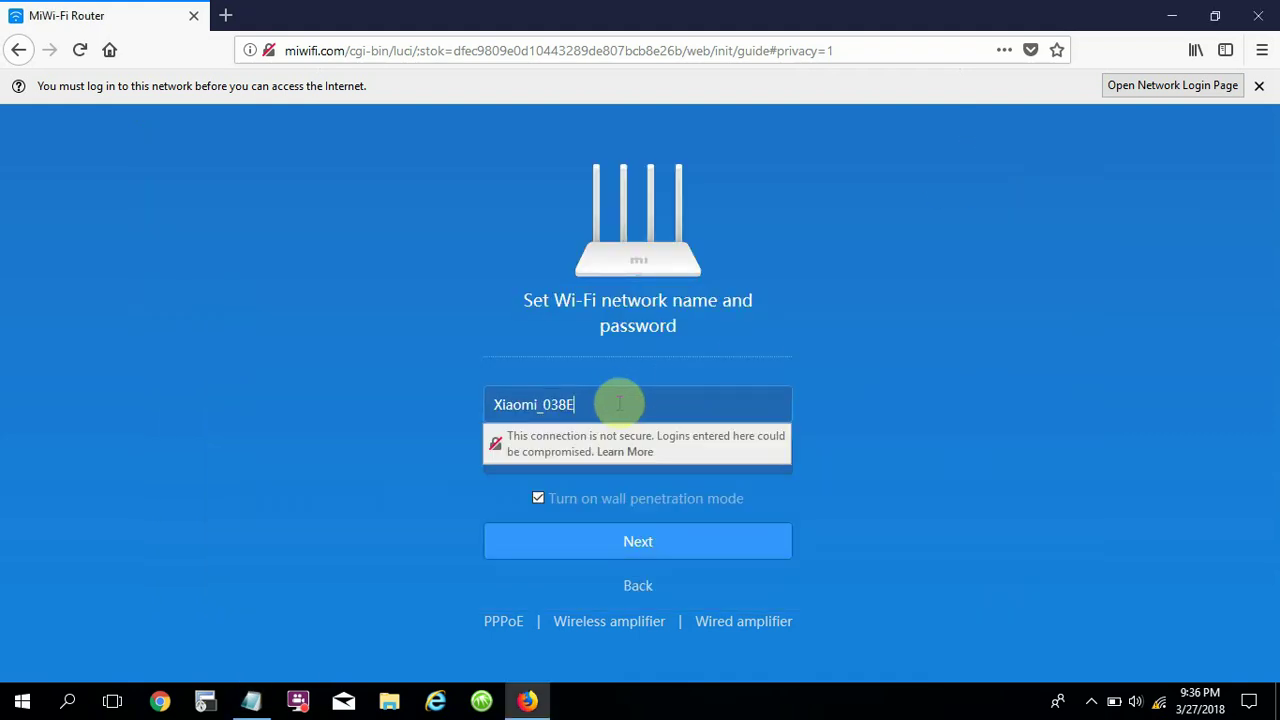
pyautogui.moveTo(575, 404); pyautogui.dragTo(550, 404)
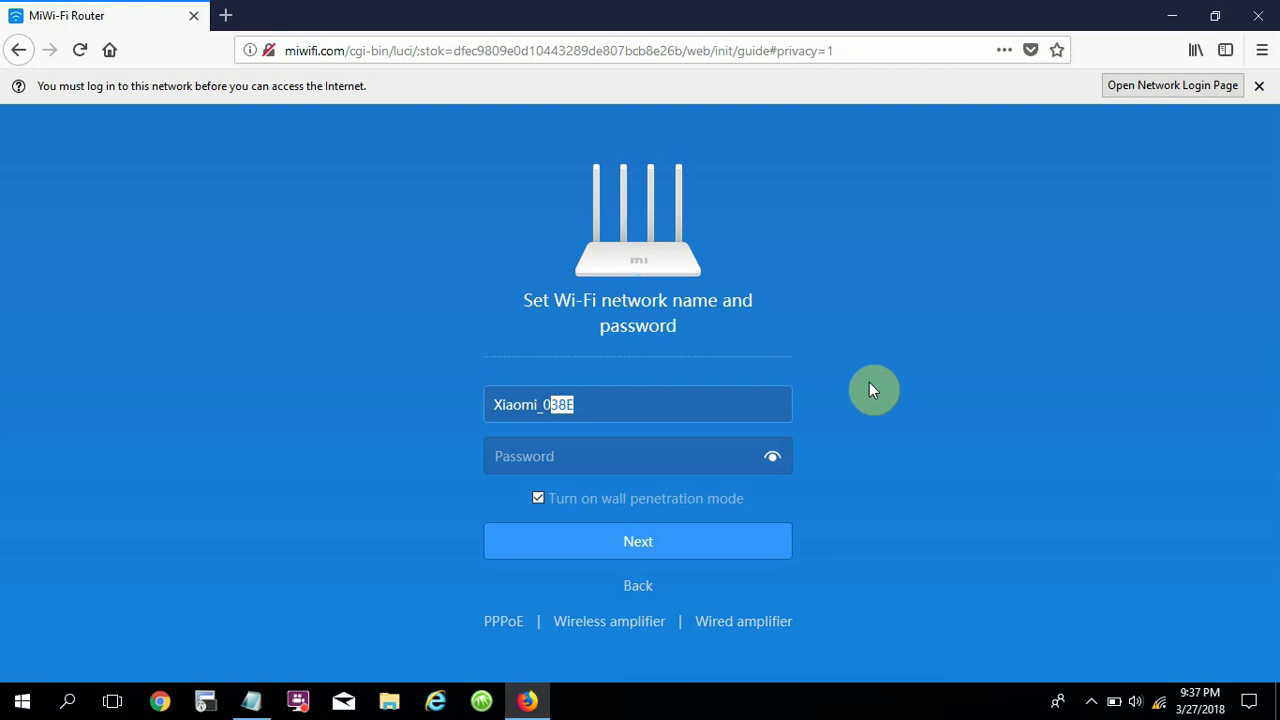
pyautogui.press('BackSpace')
pyautogui.press('BackSpace')
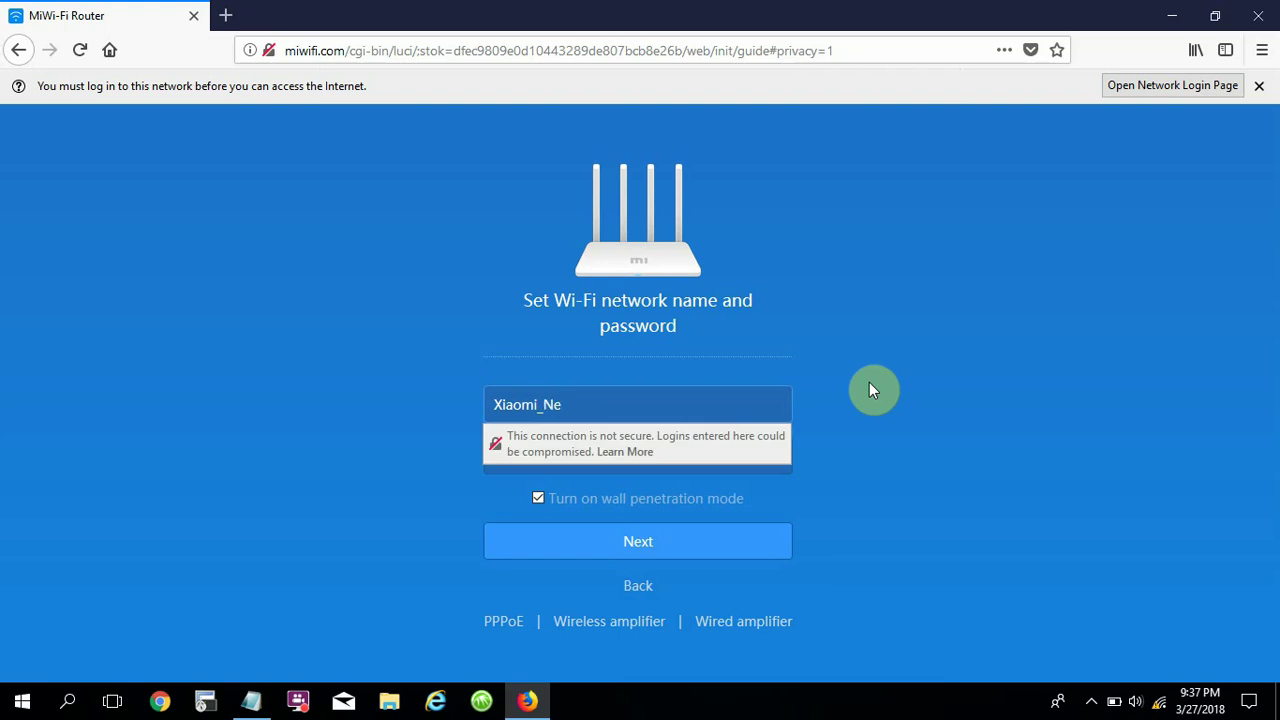
pyautogui.write('NetVN')
pyautogui.moveTo(630, 404); pyautogui.dragTo(476, 401)
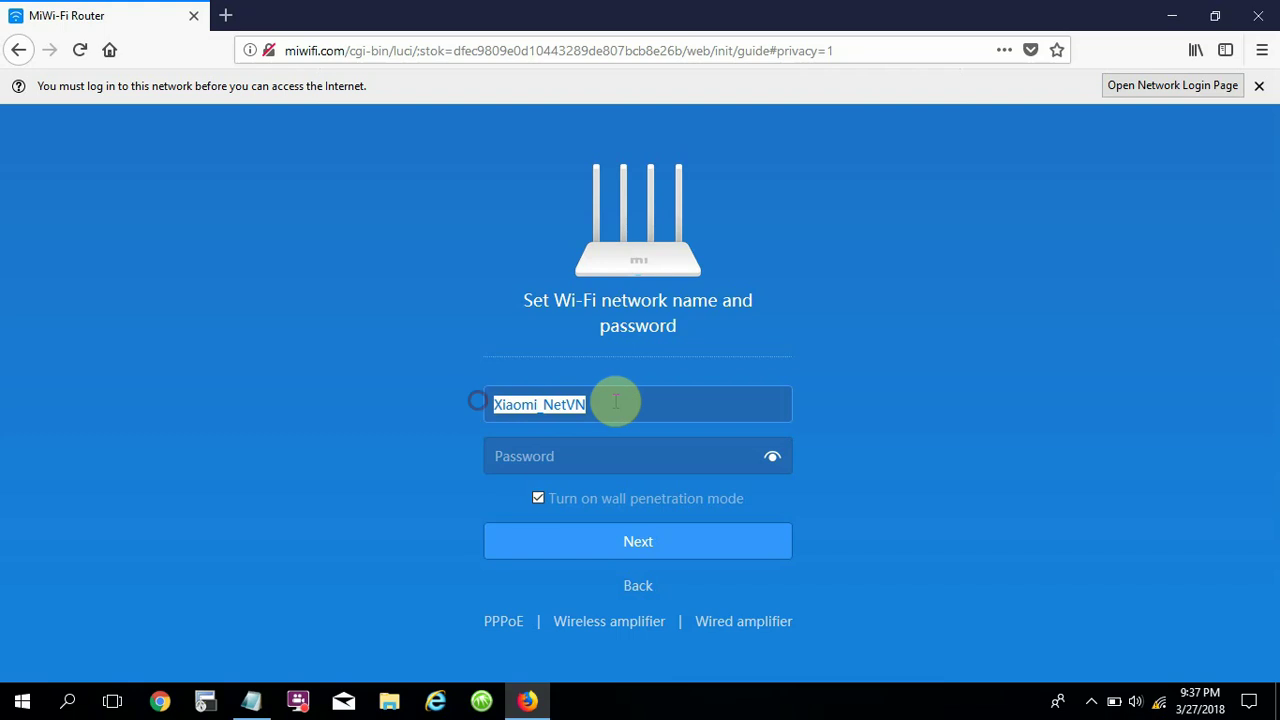
# Note 'Name : Xiaomi_NetVN' as an indented line under Wireless Settings in Notepad.
pyautogui.click(251, 700)
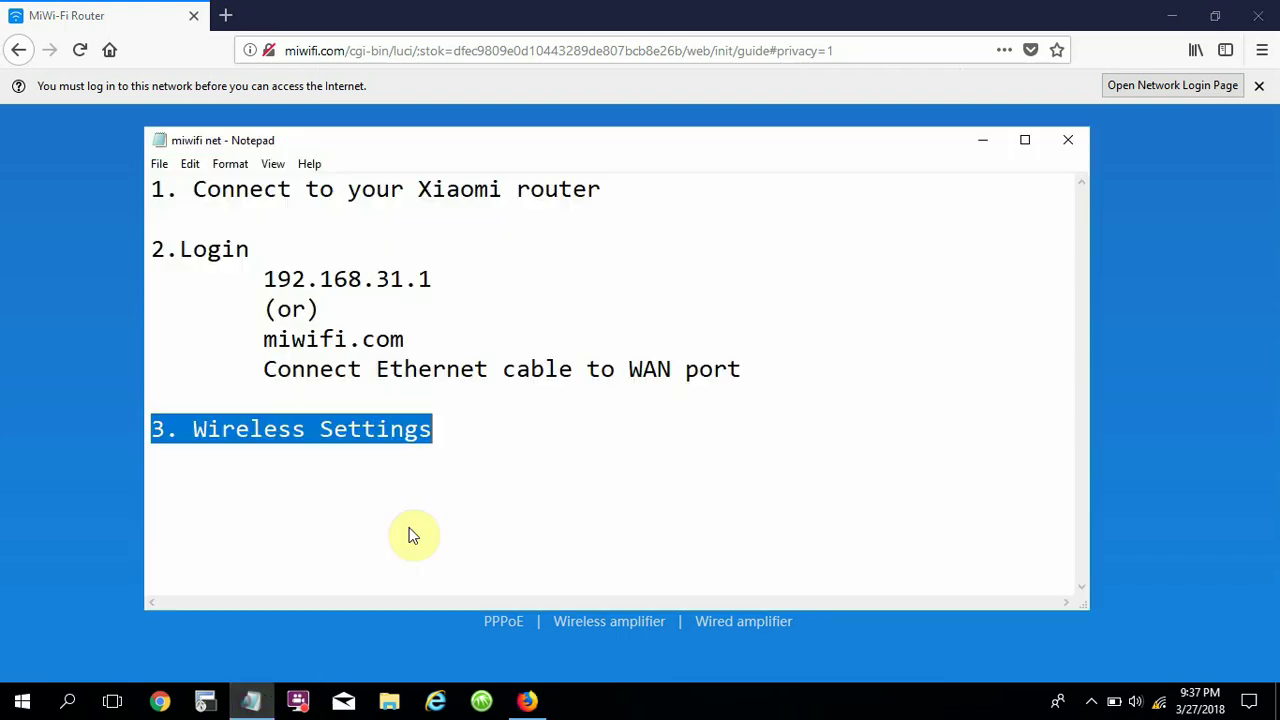
pyautogui.click(468, 424)
pyautogui.press('Return')
pyautogui.press('Tab')
pyautogui.write('Nam')
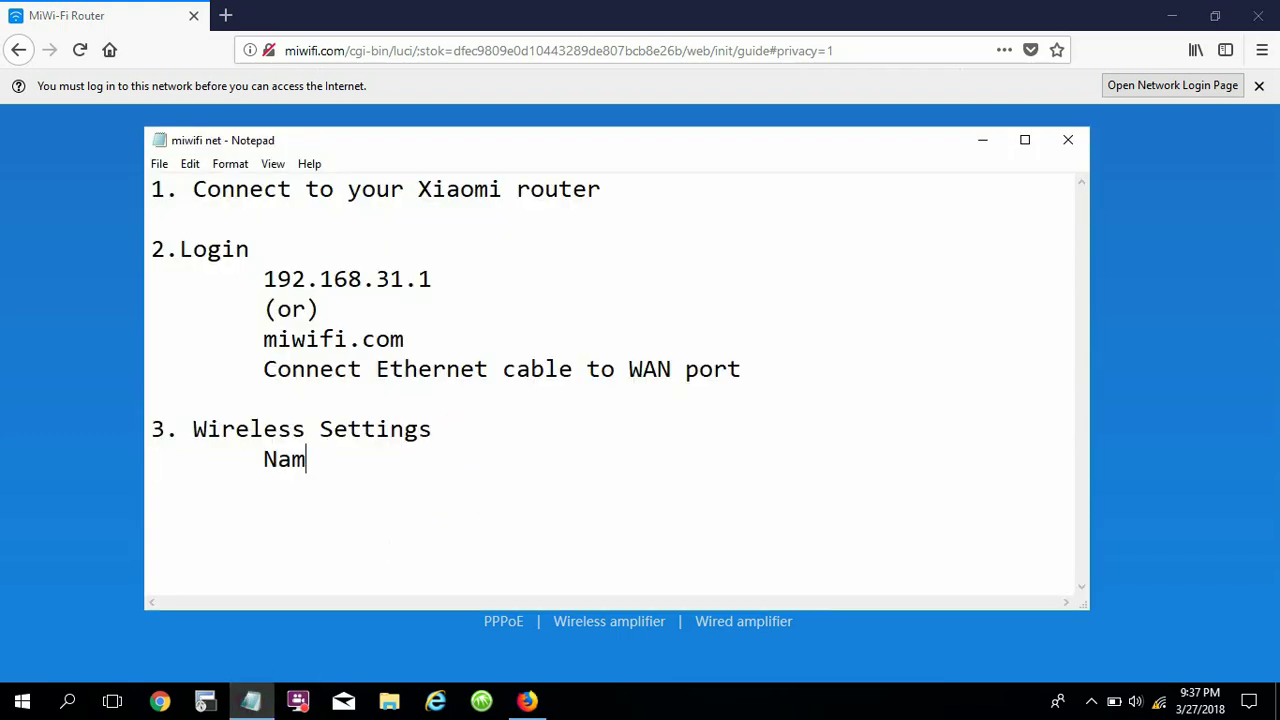
pyautogui.write('e : Xiaomi_NetVN')
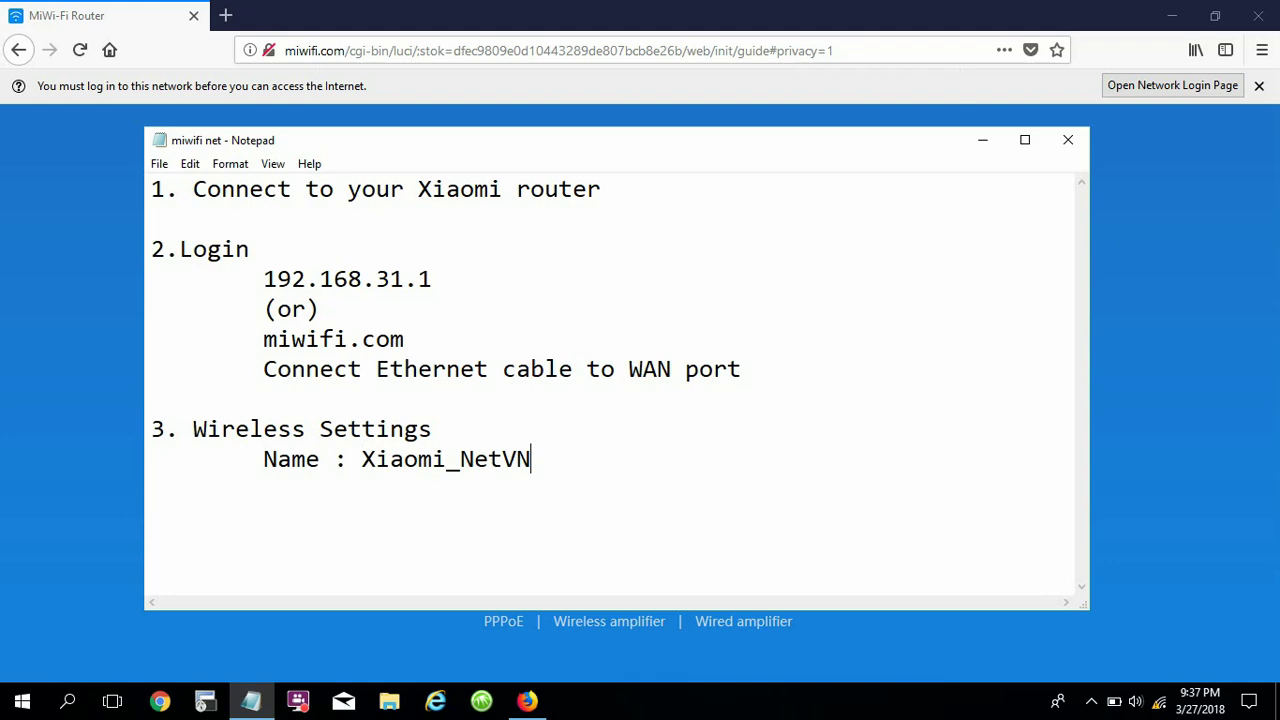
pyautogui.click(1130, 352)
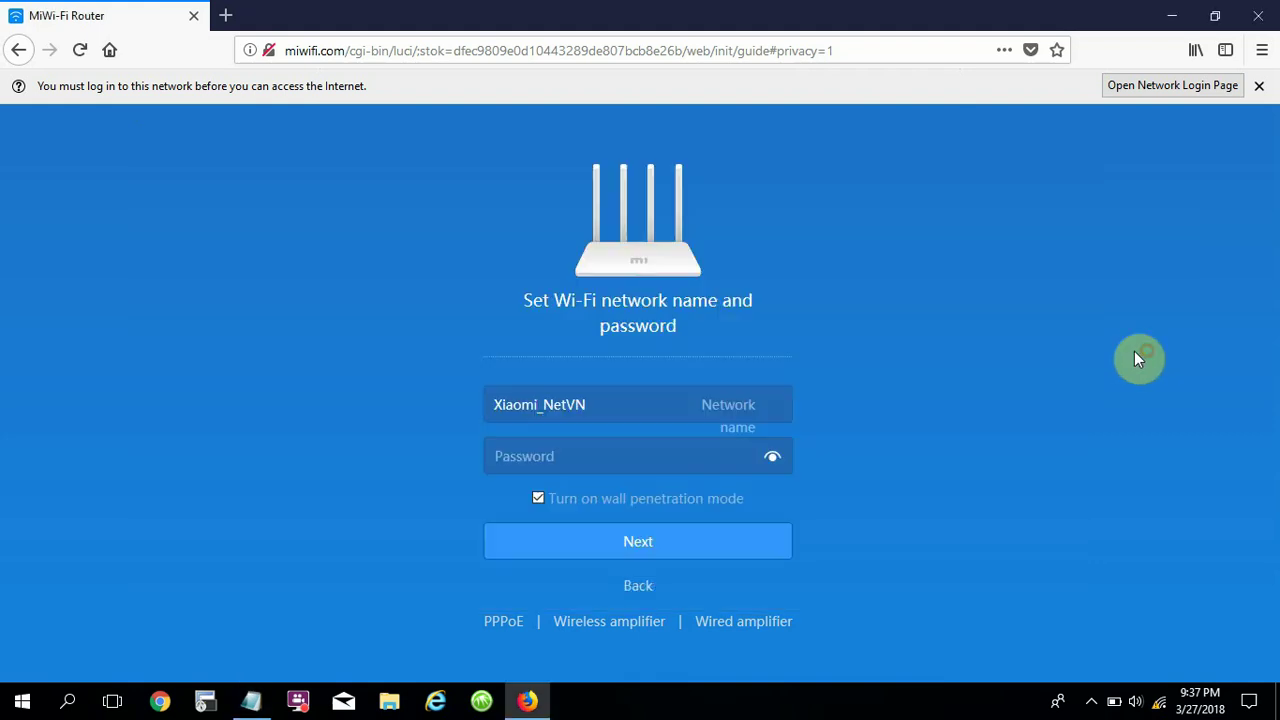
# Enter the new Wi-Fi password and reveal it to check it.
pyautogui.click(590, 460)
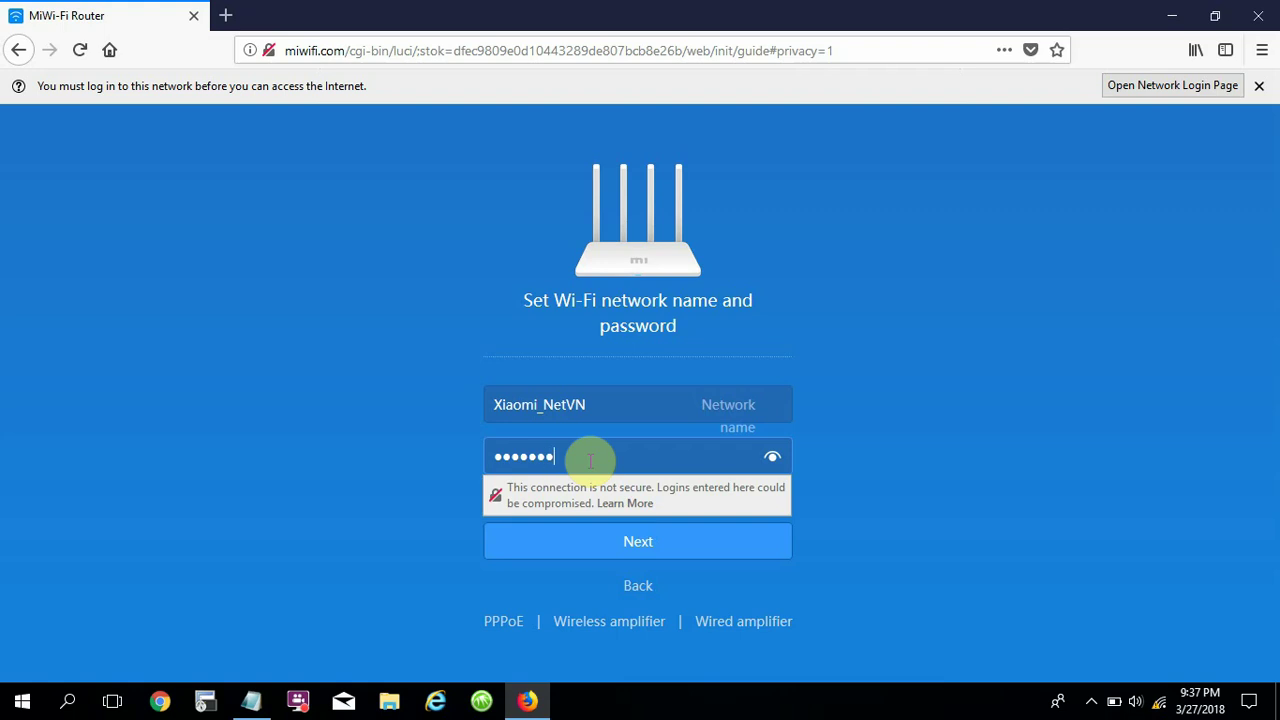
pyautogui.write('123456789')
pyautogui.click(772, 457)
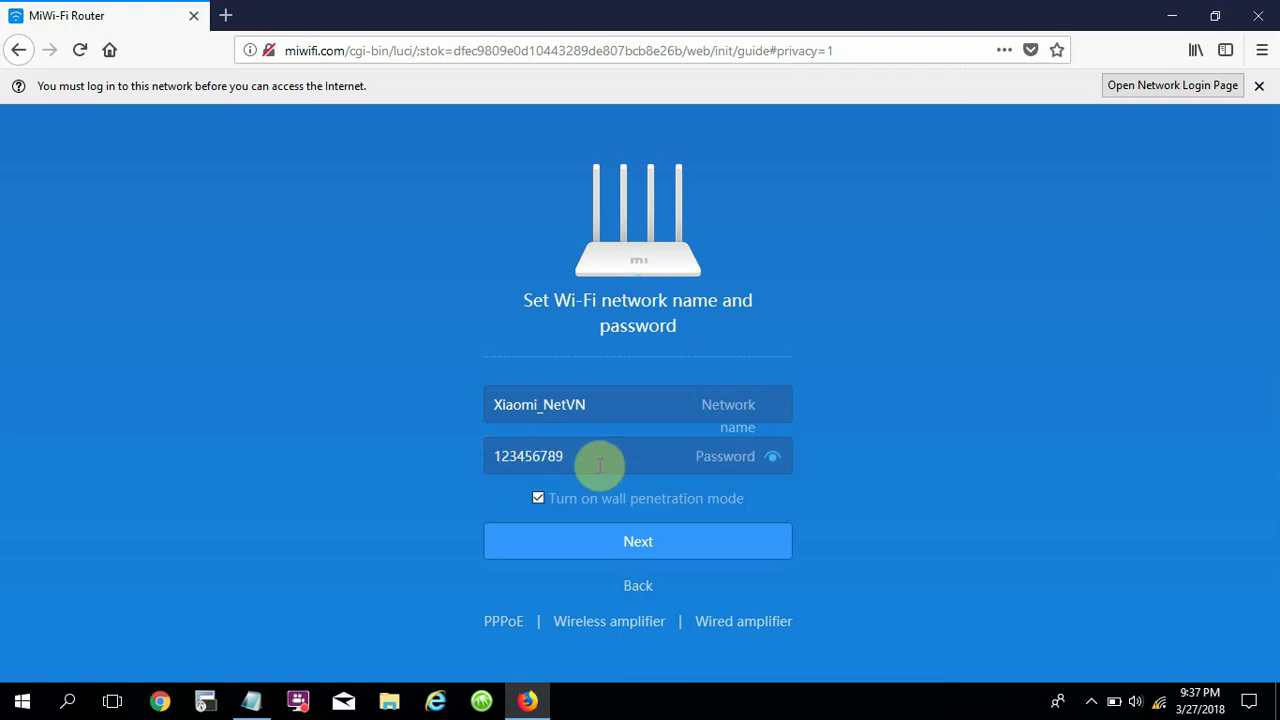
pyautogui.moveTo(600, 464); pyautogui.dragTo(455, 462)
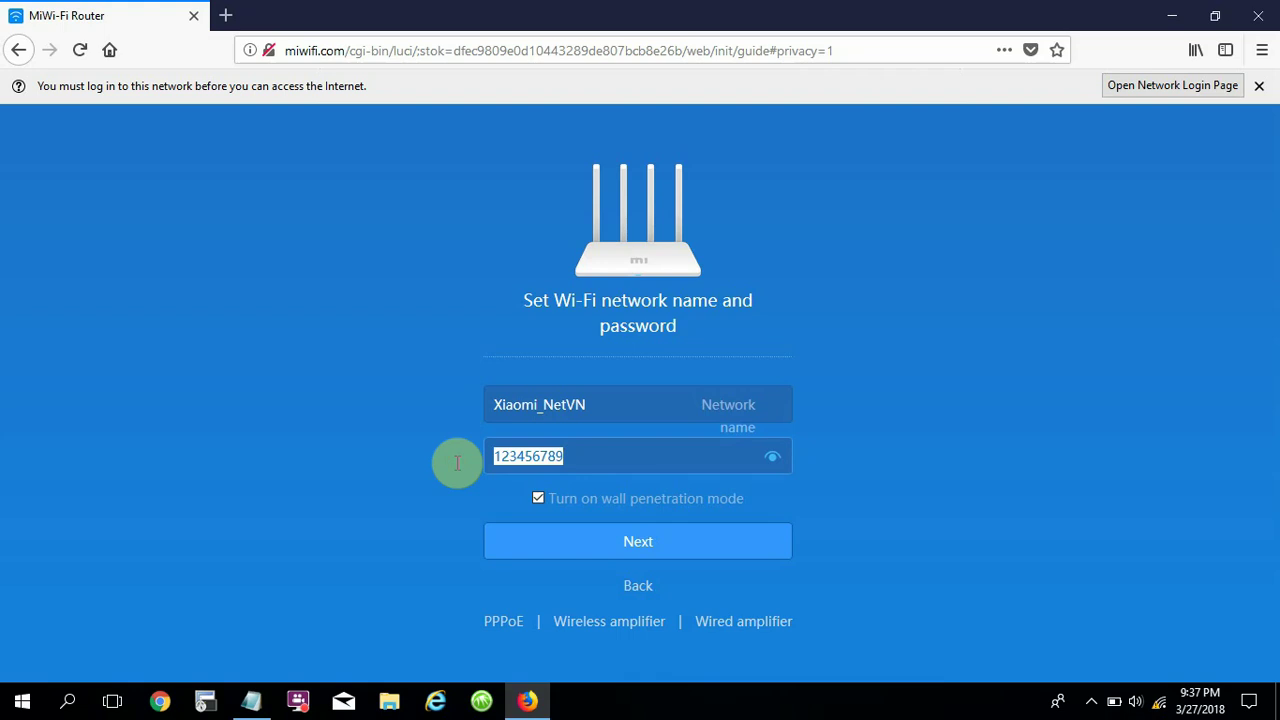
# Add a tab-aligned Password line with the Wi-Fi password under Name, then minimize Notepad.
pyautogui.click(251, 700)
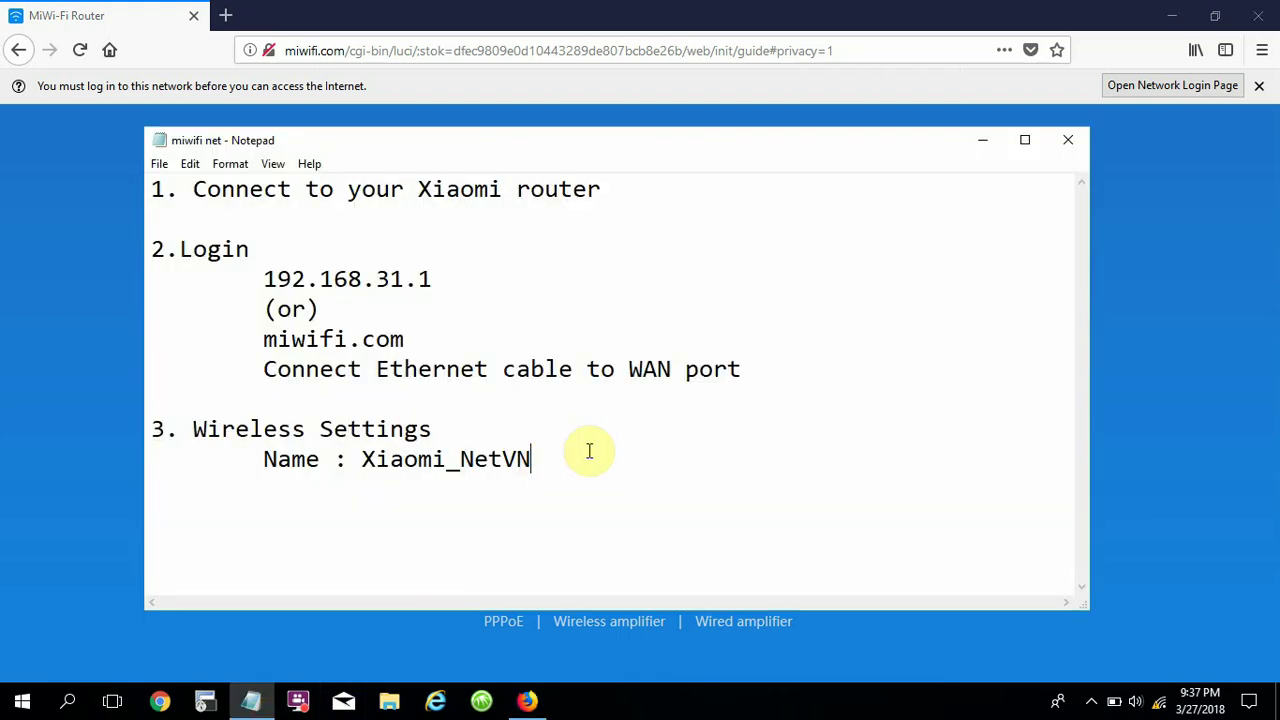
pyautogui.click(589, 451)
pyautogui.press('Return')
pyautogui.press('Tab')
pyautogui.write('Passwor')
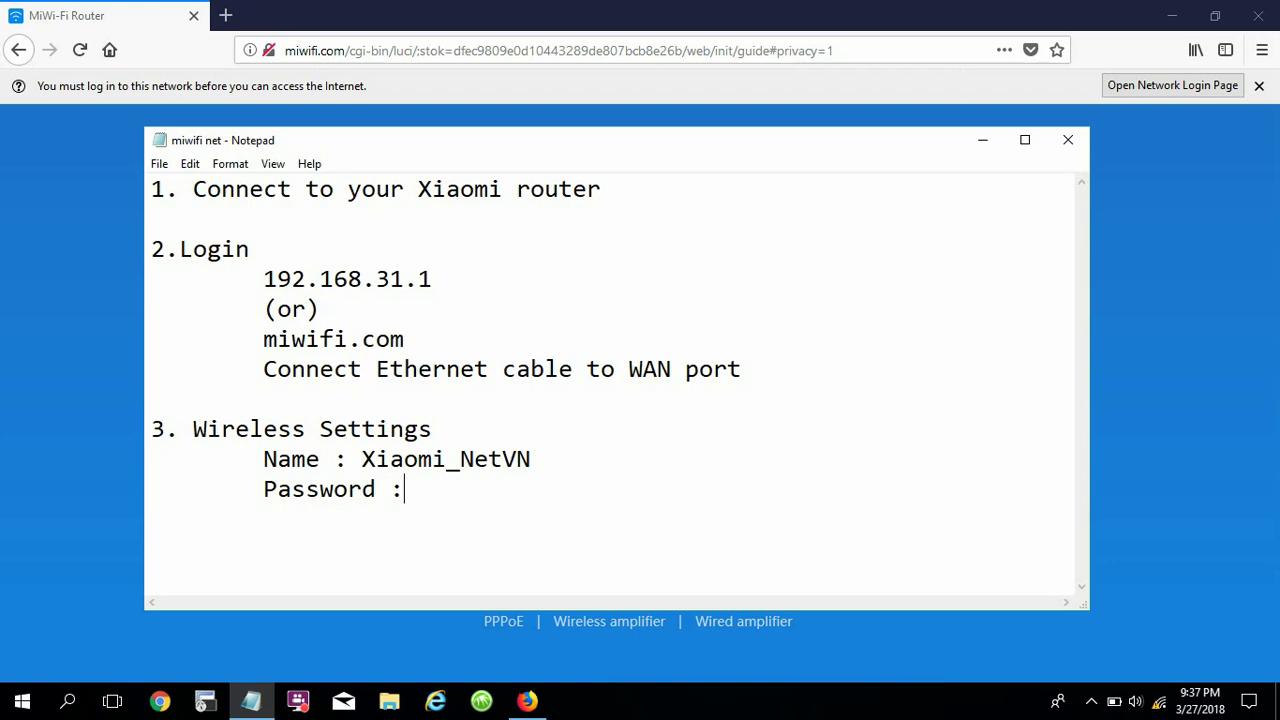
pyautogui.write('d : 123456789')
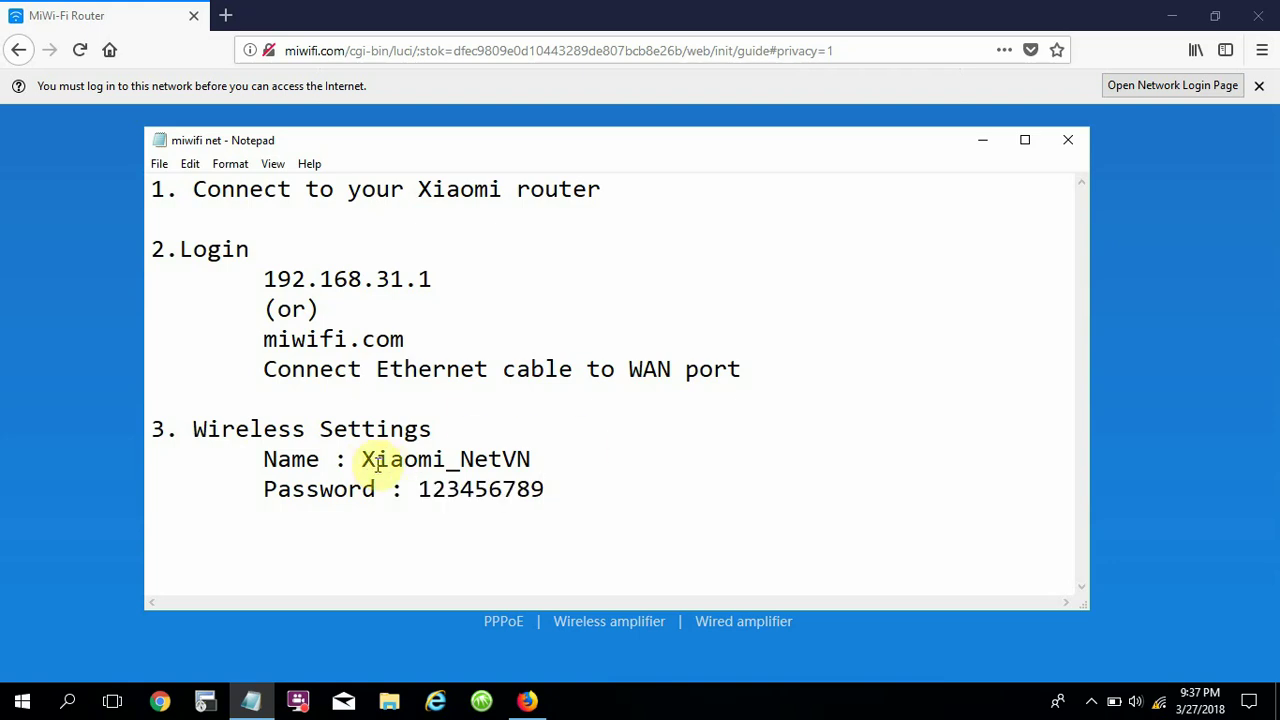
pyautogui.click(364, 460)
pyautogui.press('Tab')
pyautogui.press('Tab')
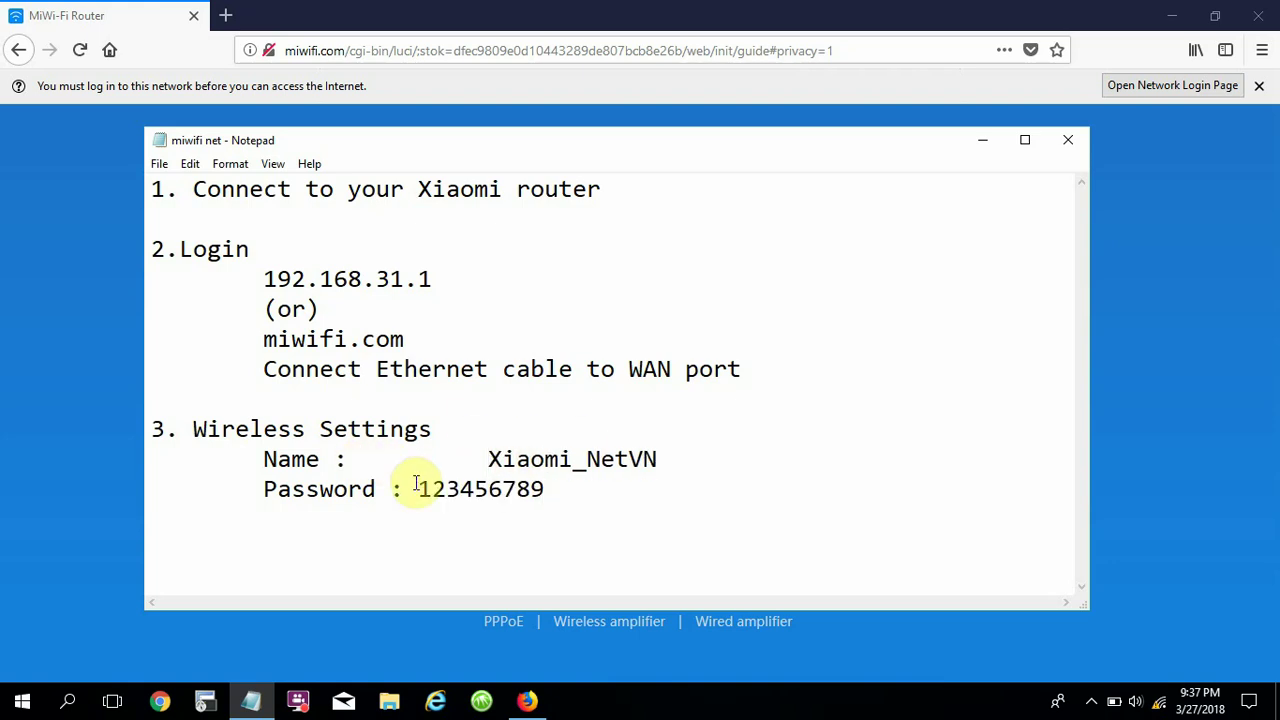
pyautogui.click(418, 489)
pyautogui.press('Tab')
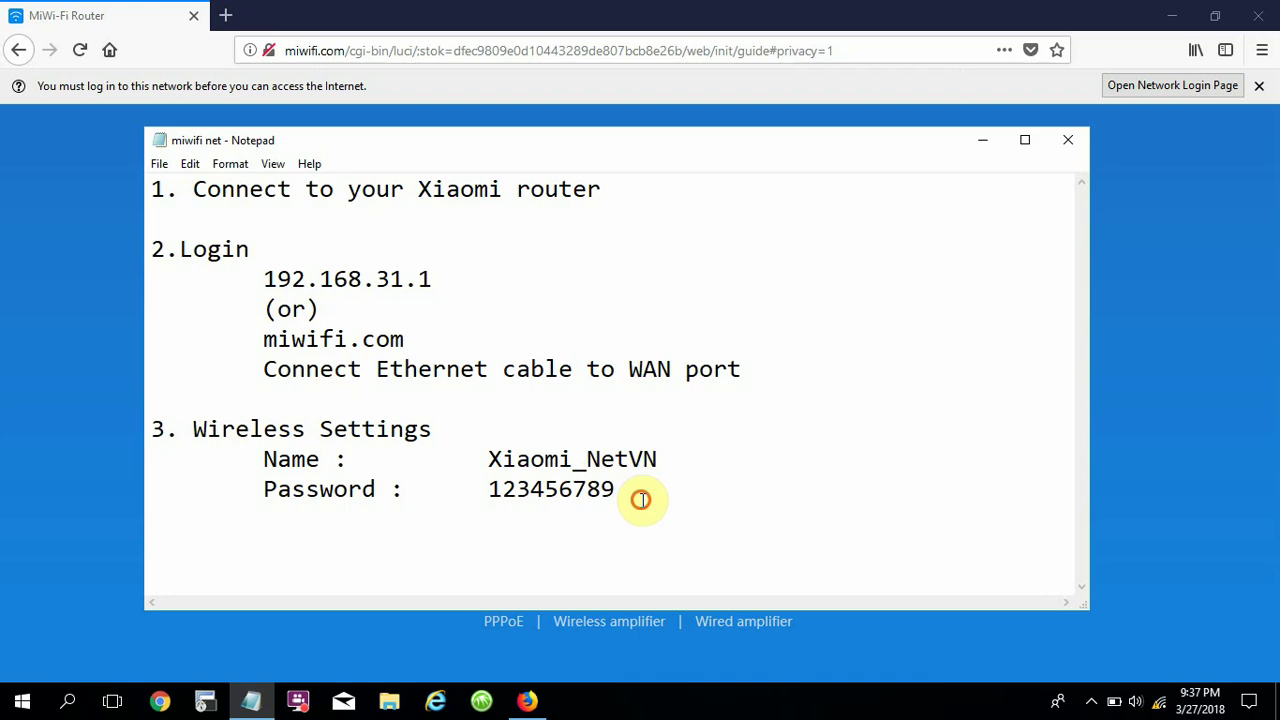
pyautogui.moveTo(636, 494); pyautogui.dragTo(173, 470)
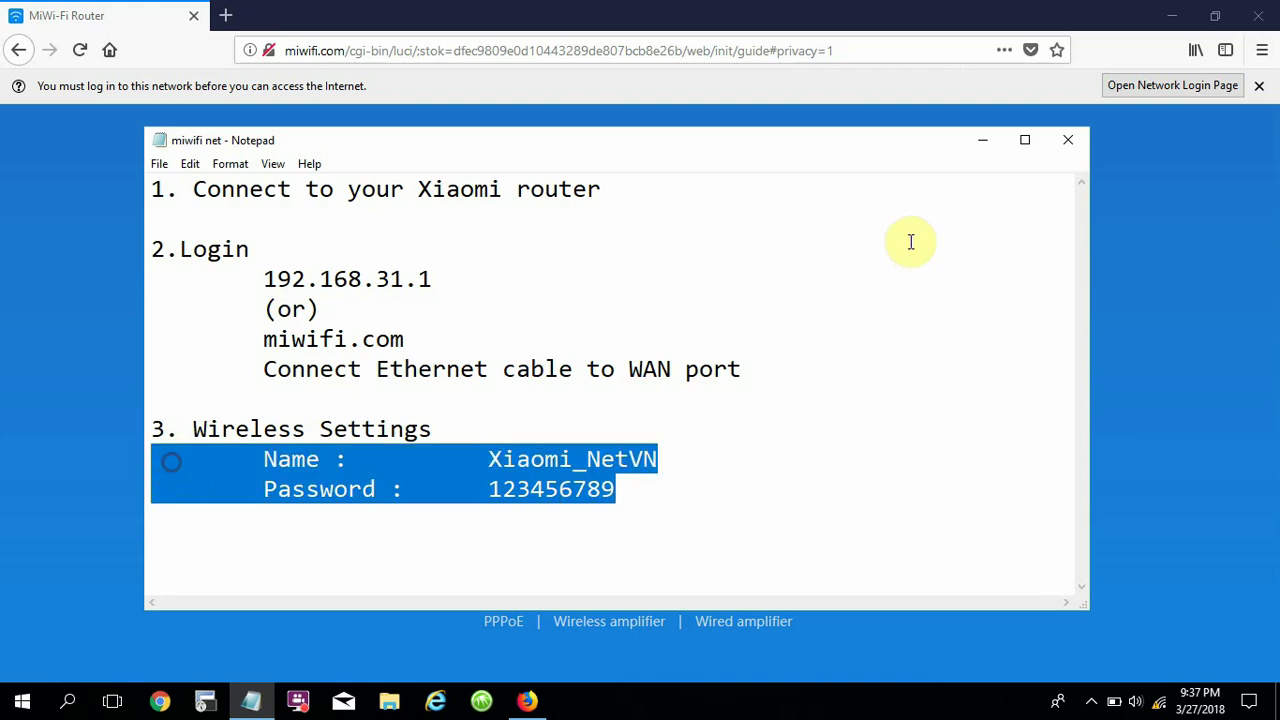
pyautogui.click(983, 140)
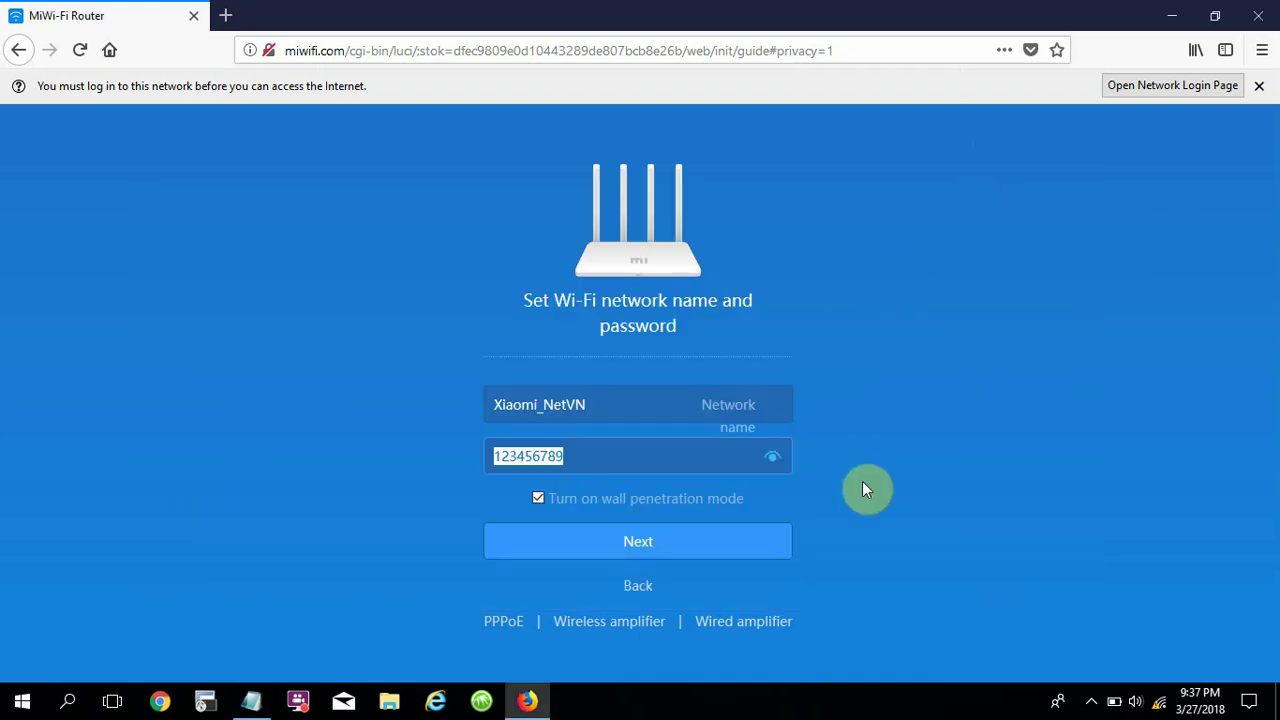
# Enter and verify the router admin password for the Home location, then submit the setup.
pyautogui.click(862, 489)
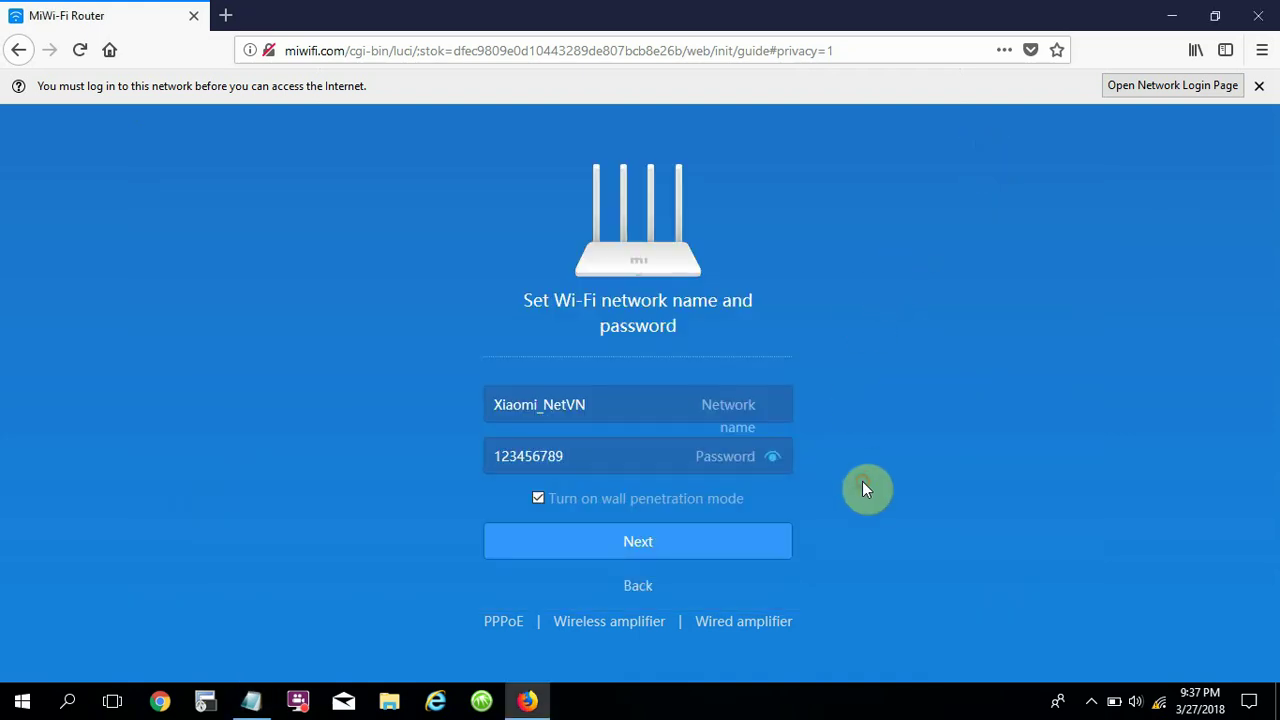
pyautogui.click(652, 553)
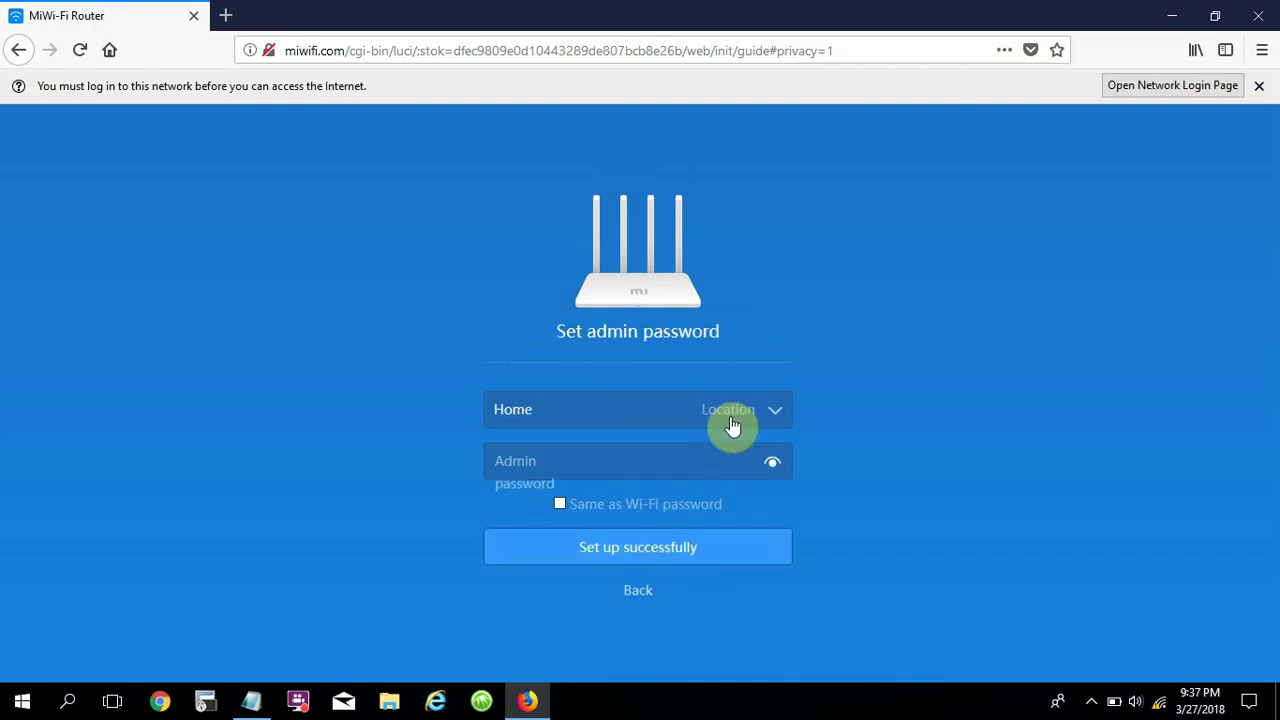
pyautogui.moveTo(557, 333); pyautogui.dragTo(738, 333)
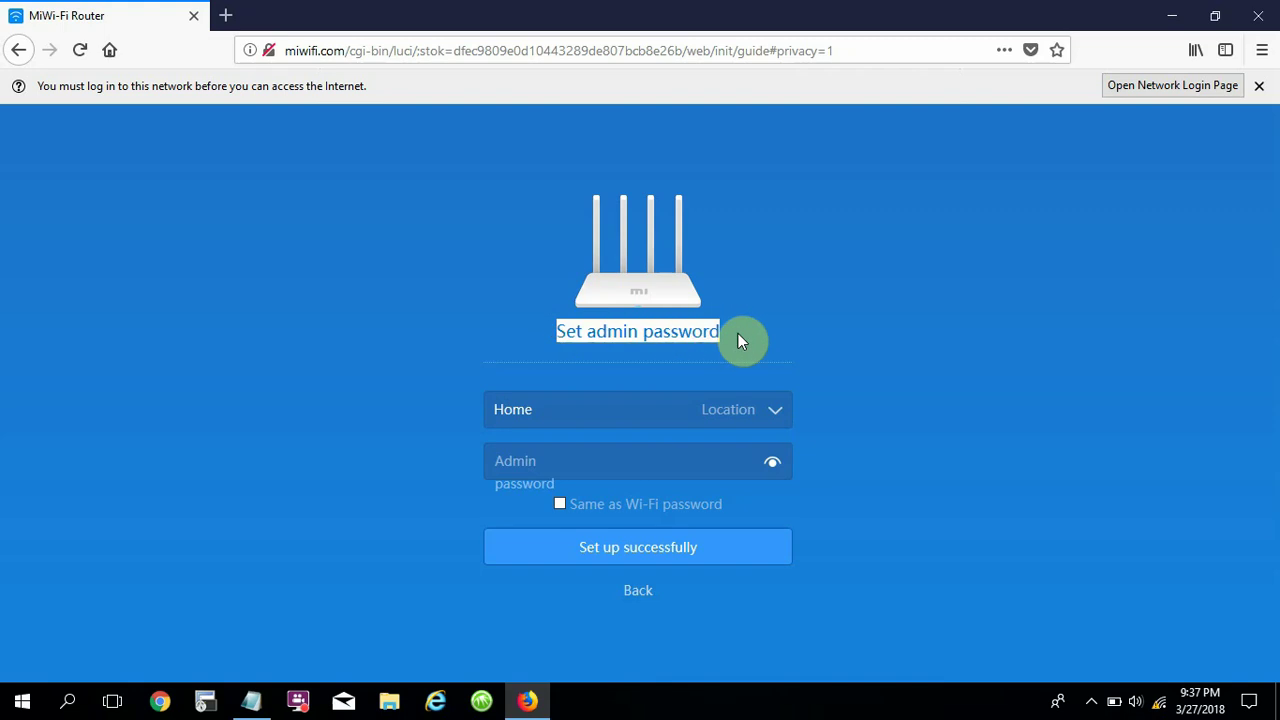
pyautogui.click(609, 463)
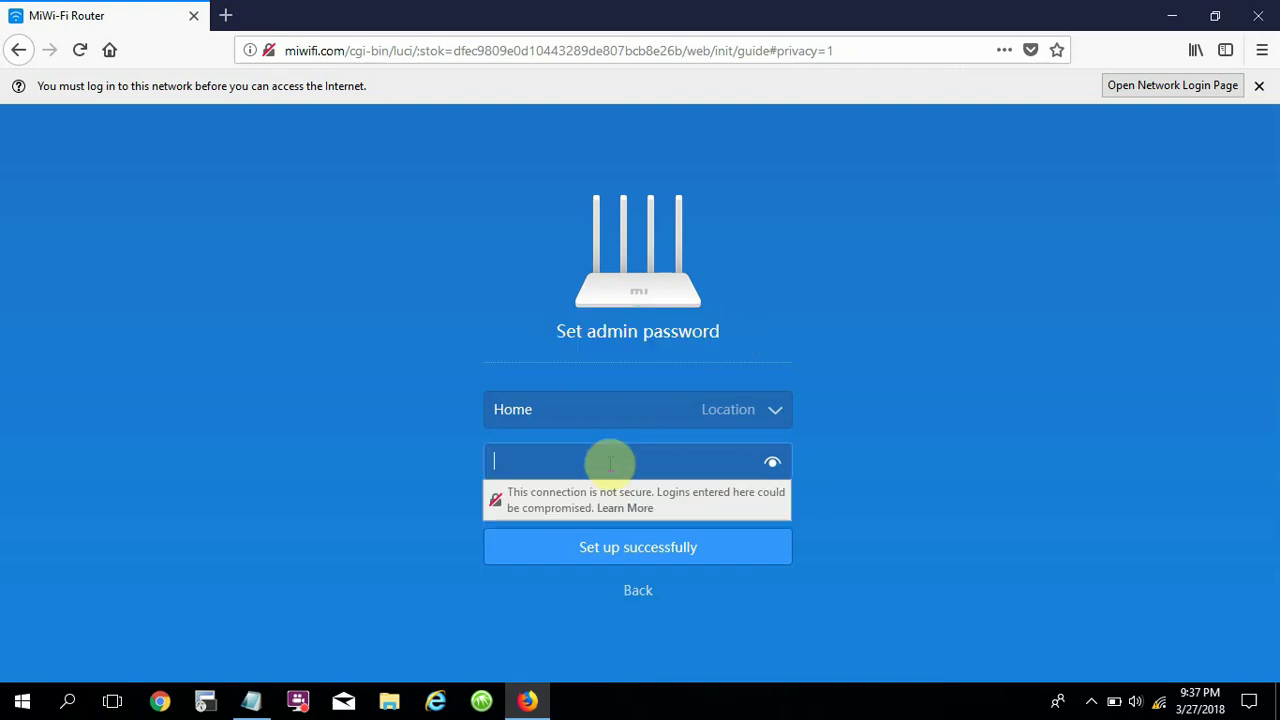
pyautogui.click(849, 496)
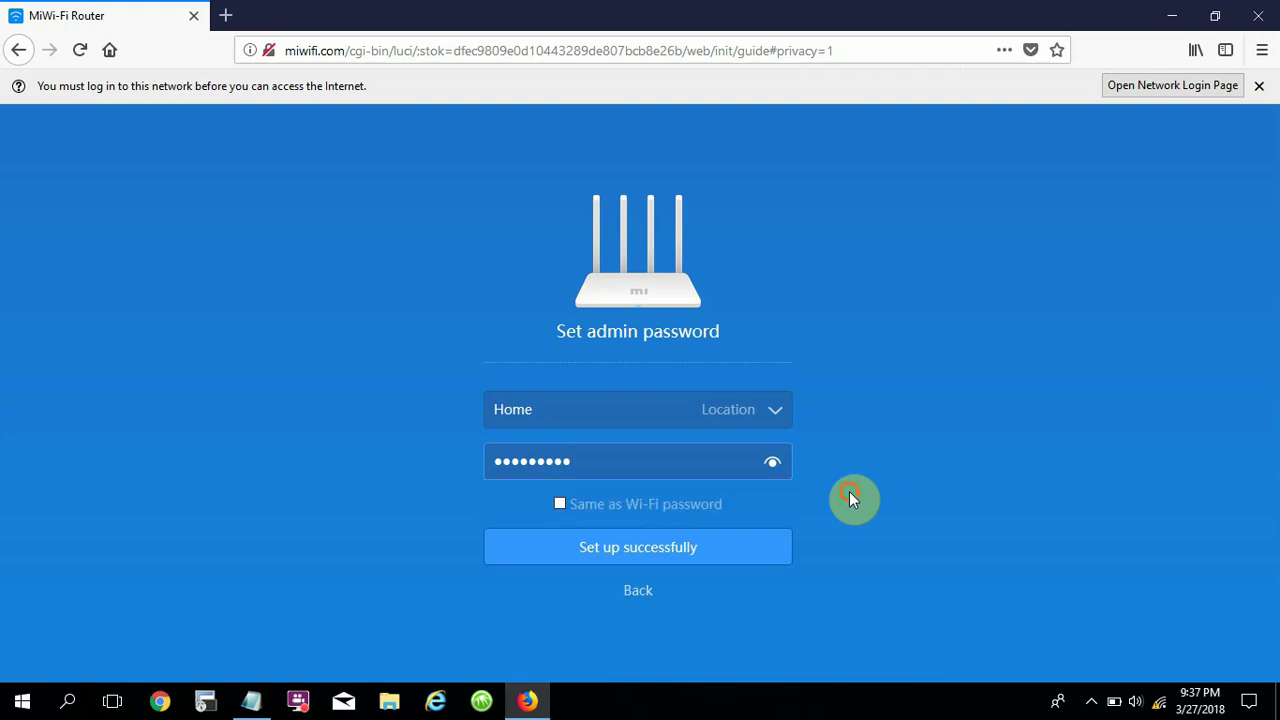
pyautogui.click(771, 464)
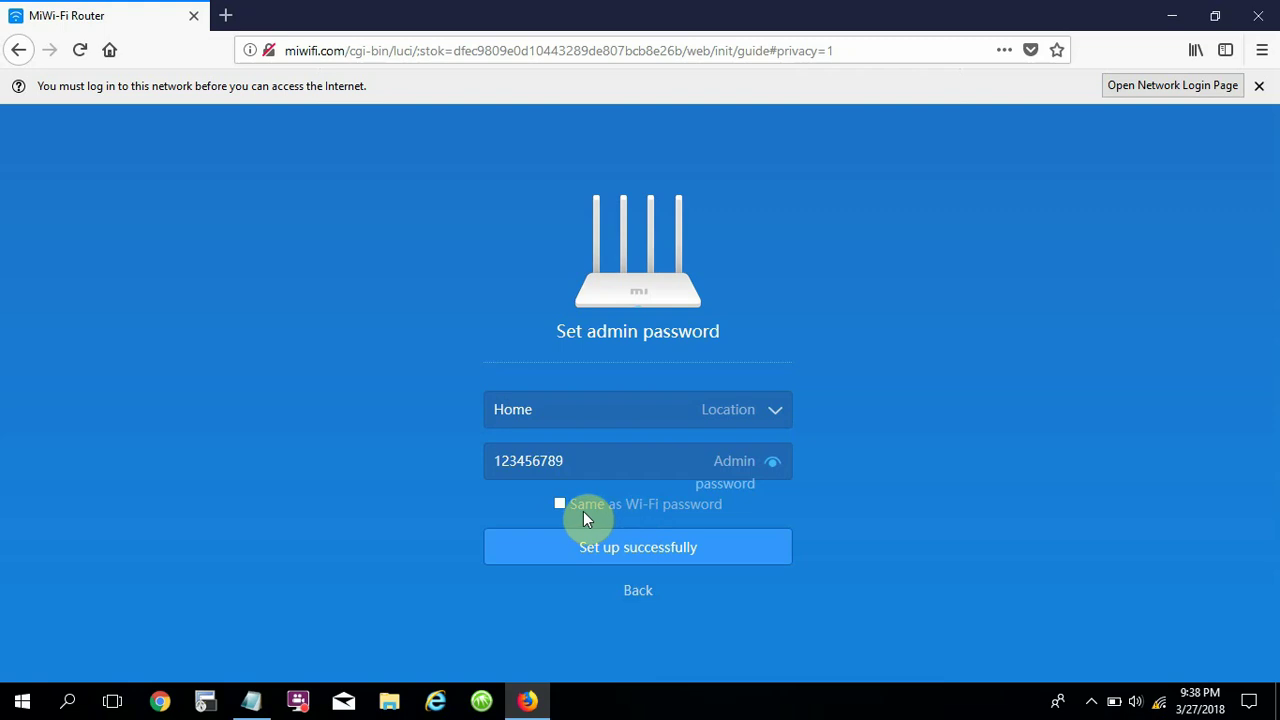
pyautogui.click(590, 467)
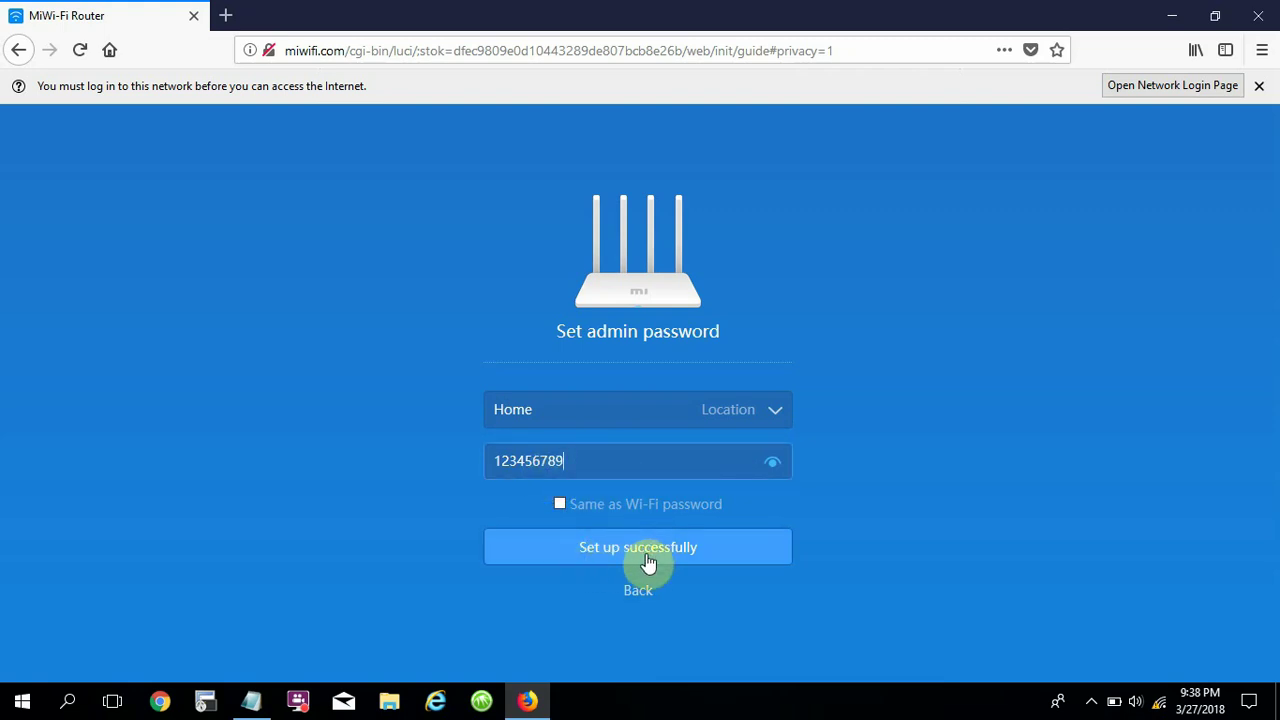
pyautogui.click(648, 560)
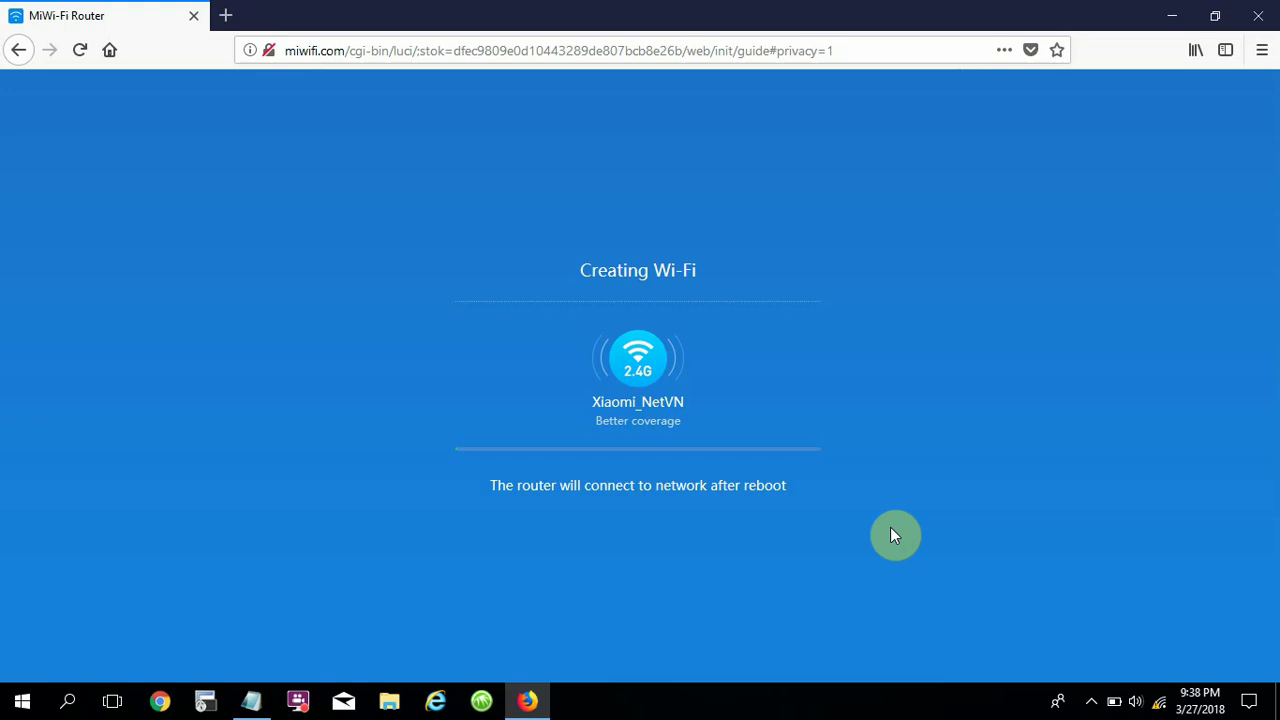
# Zoom the finished setup page to 120%, then close Firefox.
pyautogui.hotkey('ctrl', '+')
pyautogui.hotkey('ctrl', '+')
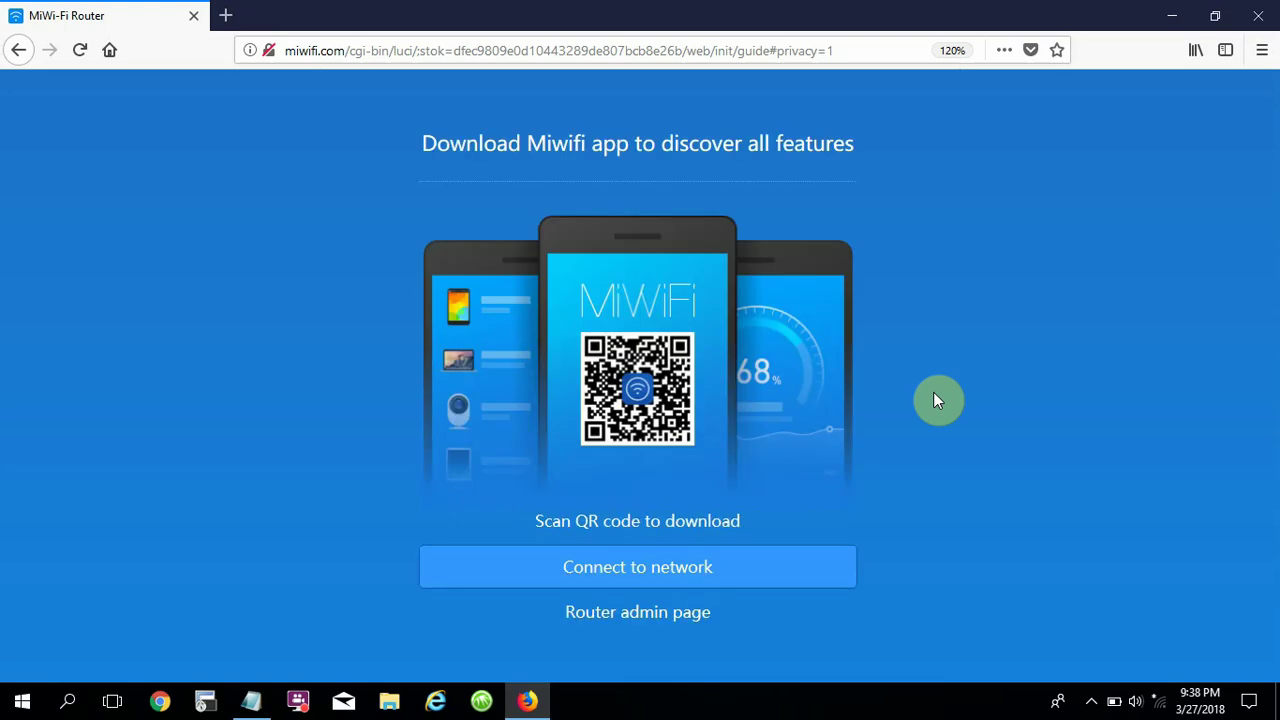
pyautogui.click(1256, 16)
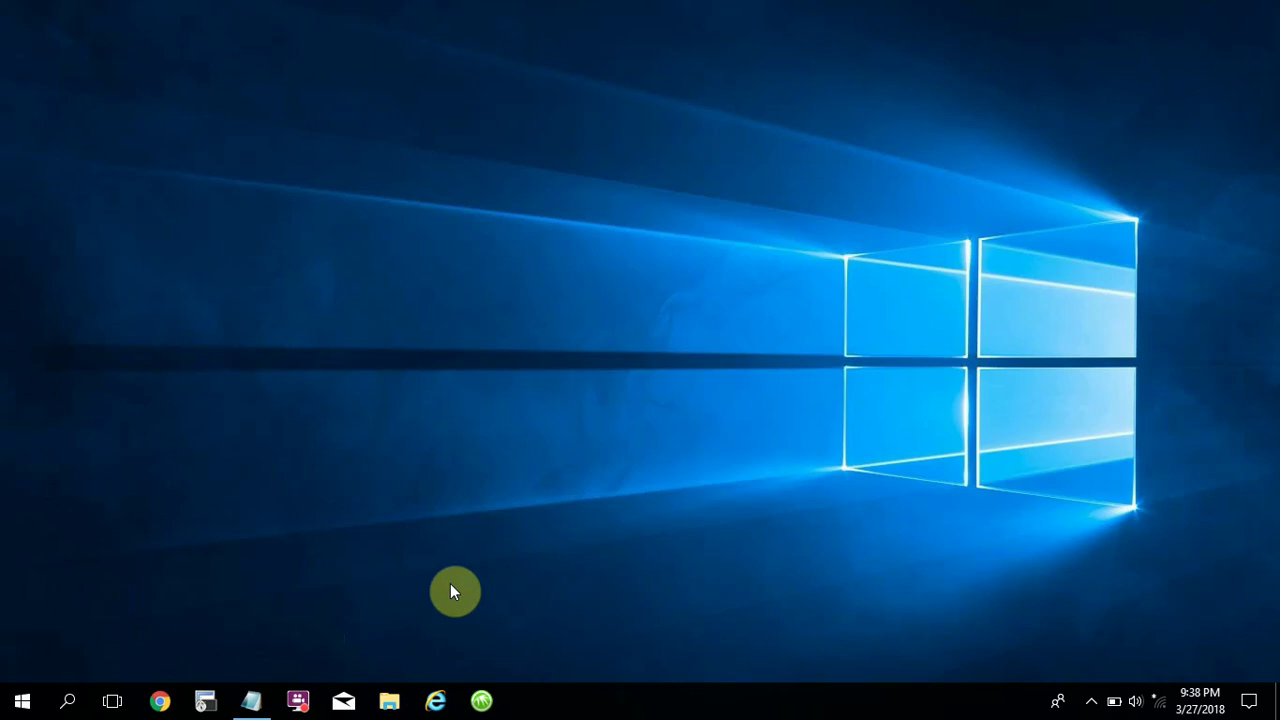
# Review the recorded Wi-Fi name and password in the Notepad notes, then minimize Notepad.
pyautogui.click(255, 697)
pyautogui.click(340, 461)
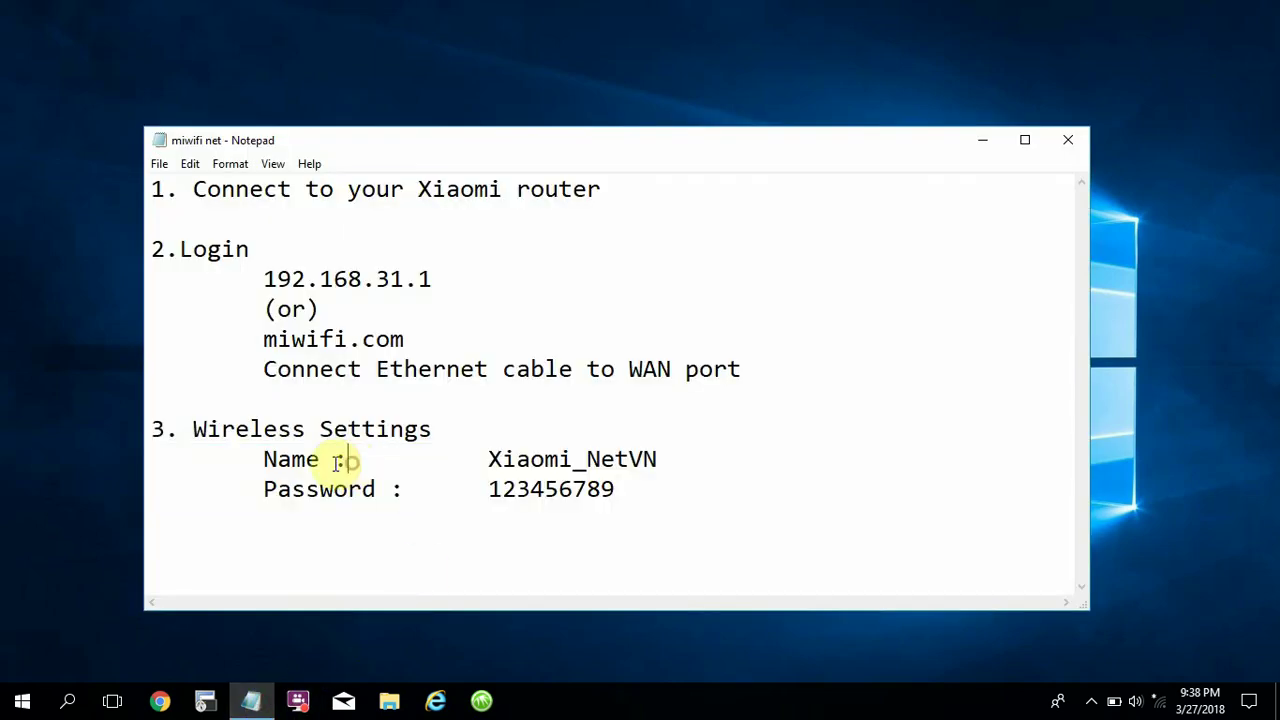
pyautogui.moveTo(265, 459); pyautogui.dragTo(633, 497)
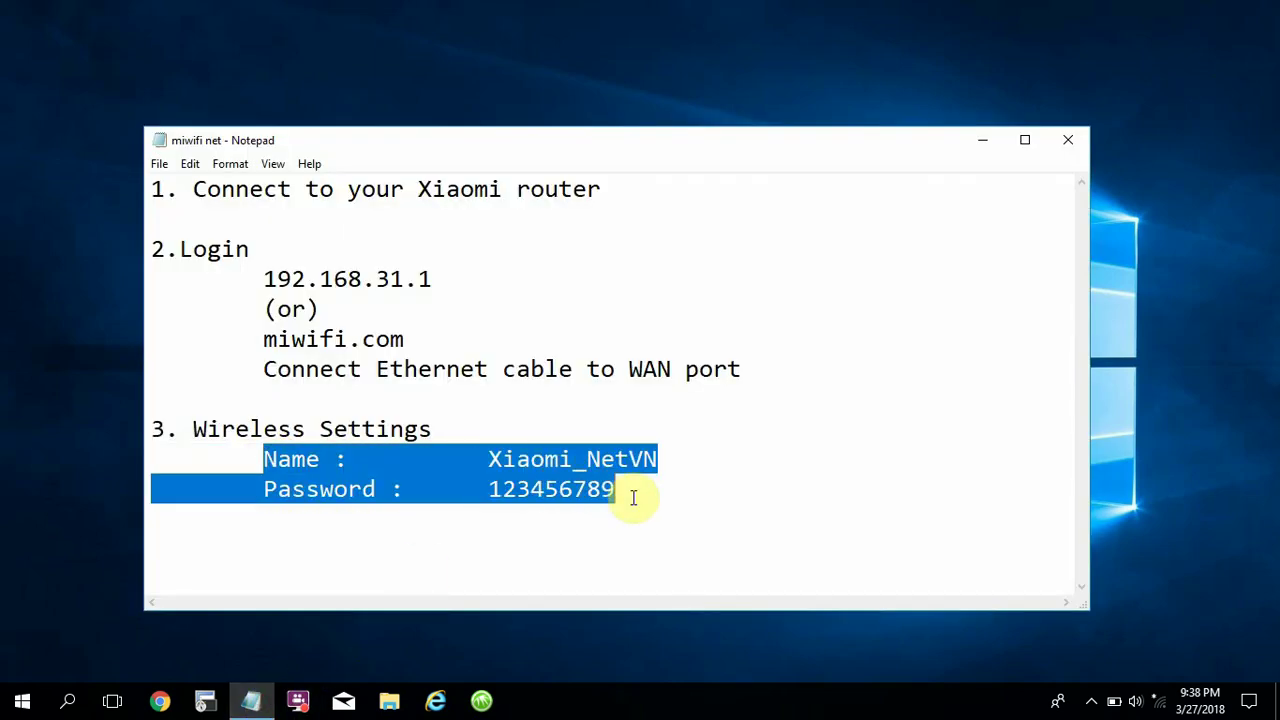
pyautogui.click(985, 140)
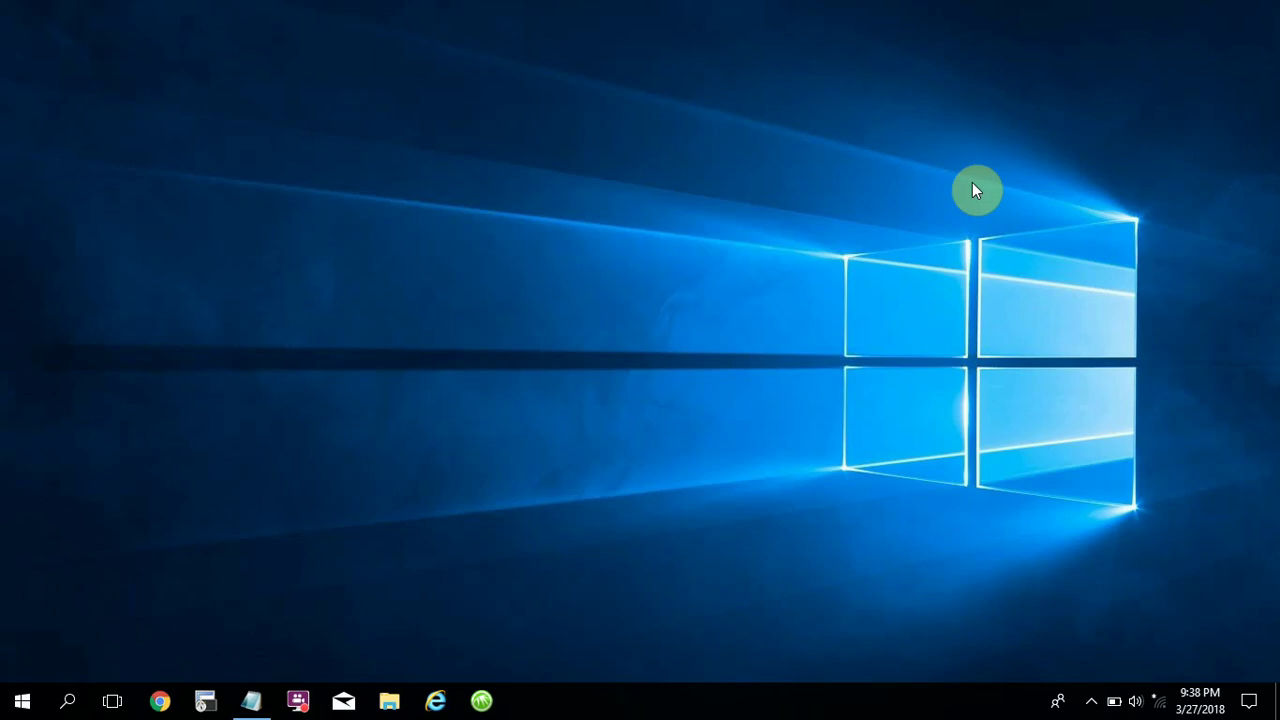
# Connect Windows to the Xiaomi_NetVN network by entering its security key.
pyautogui.click(1158, 700)
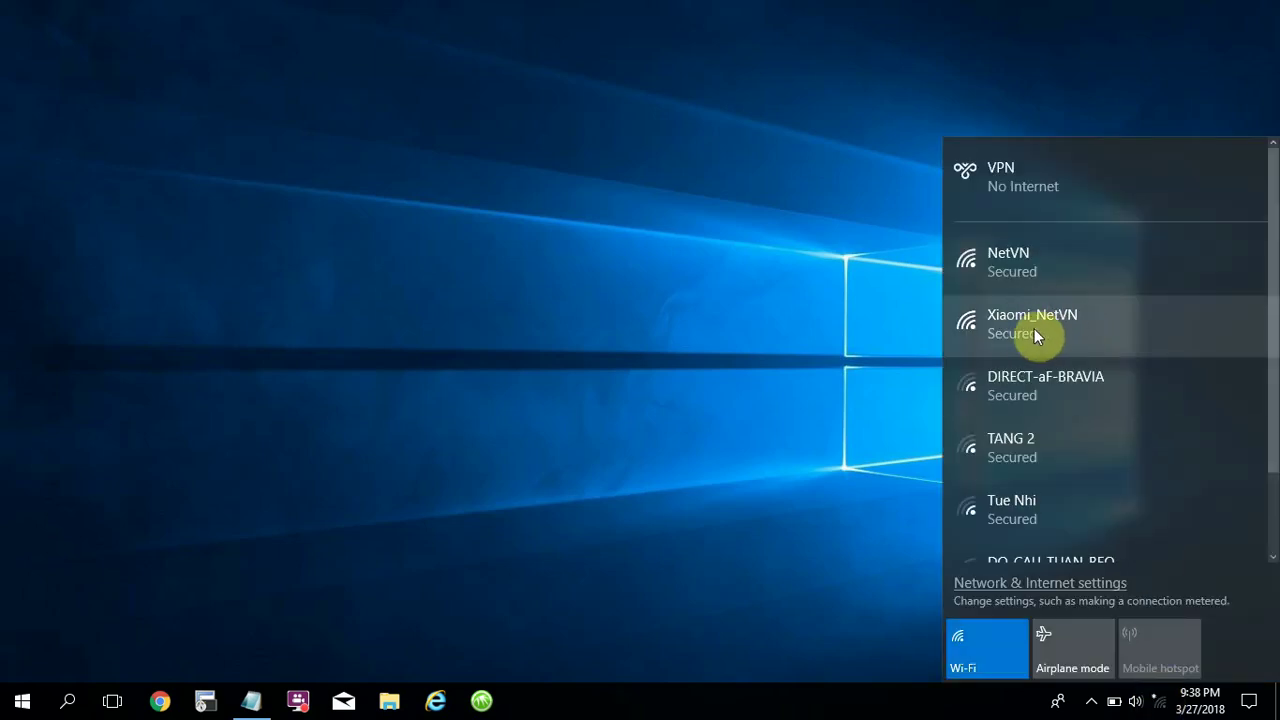
pyautogui.click(1066, 329)
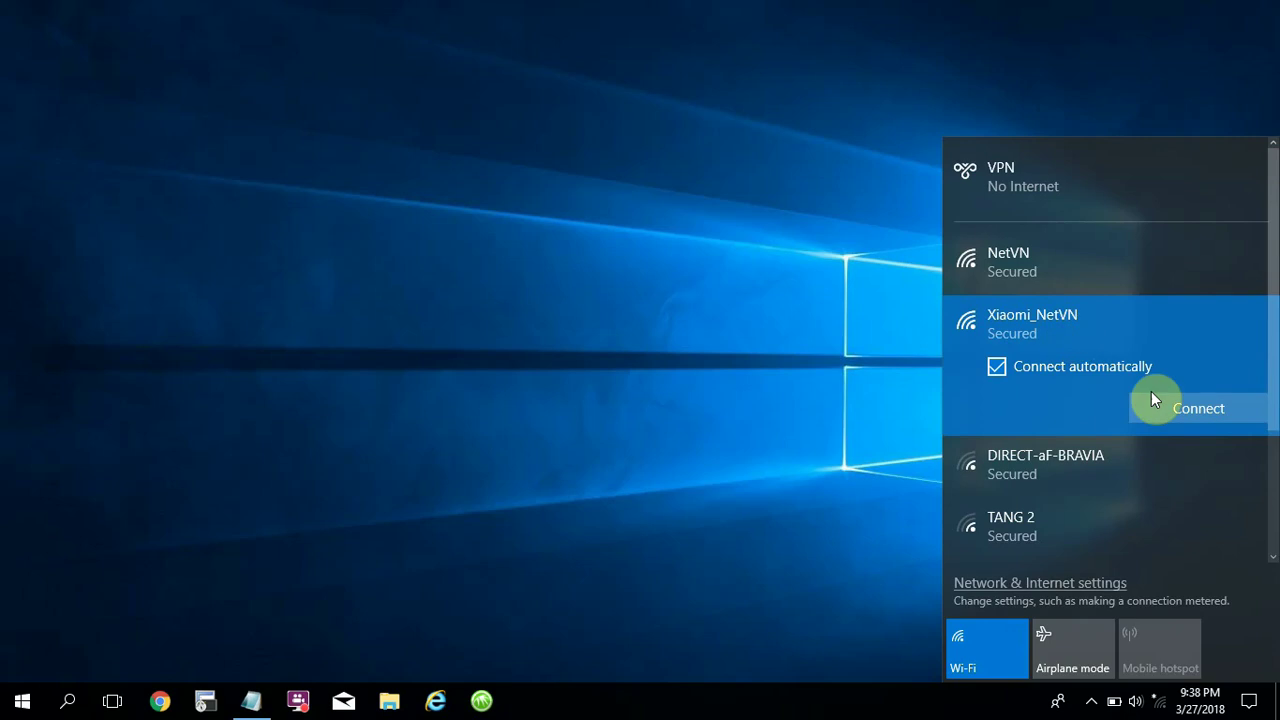
pyautogui.click(1224, 415)
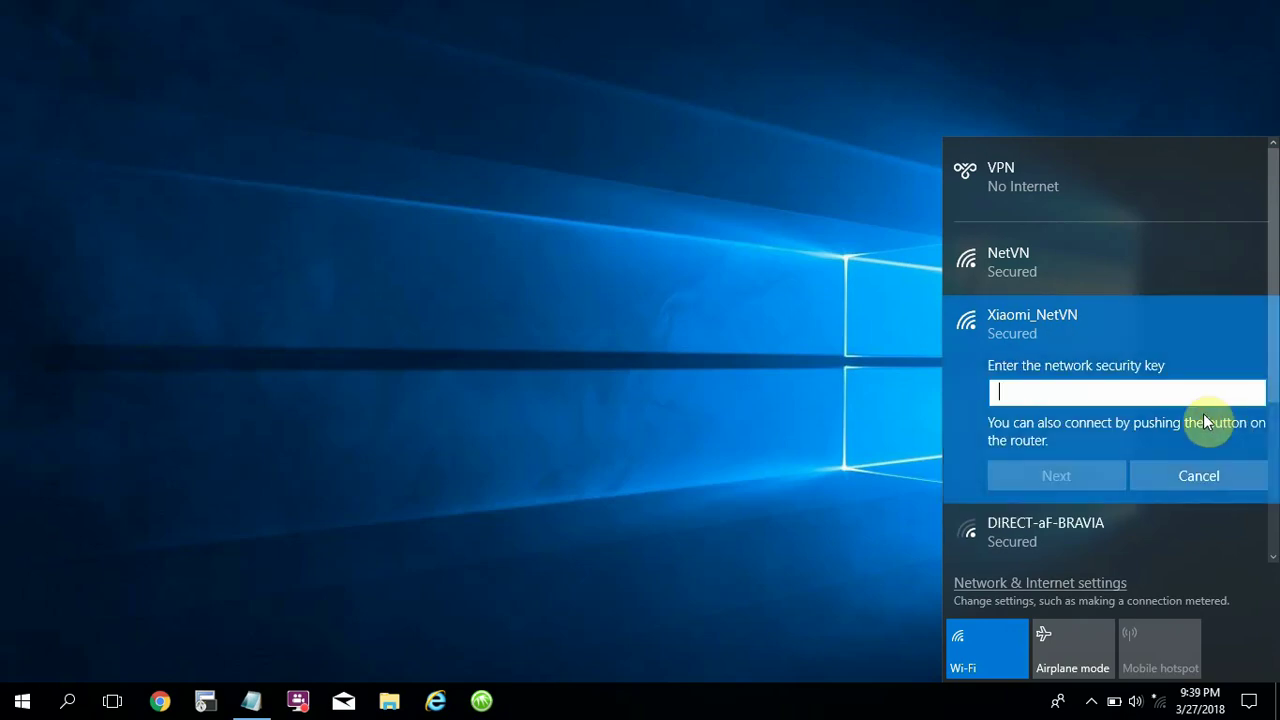
pyautogui.write('•••••••••')
pyautogui.click(1254, 398)
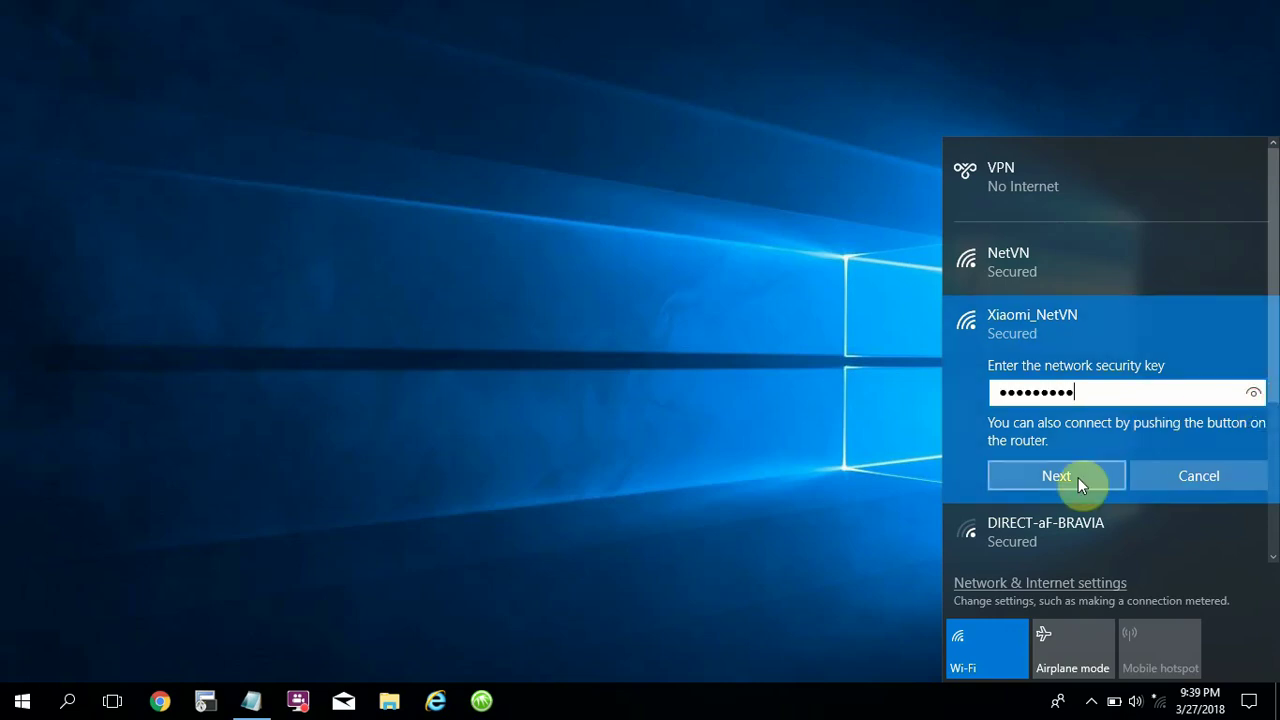
pyautogui.click(1060, 477)
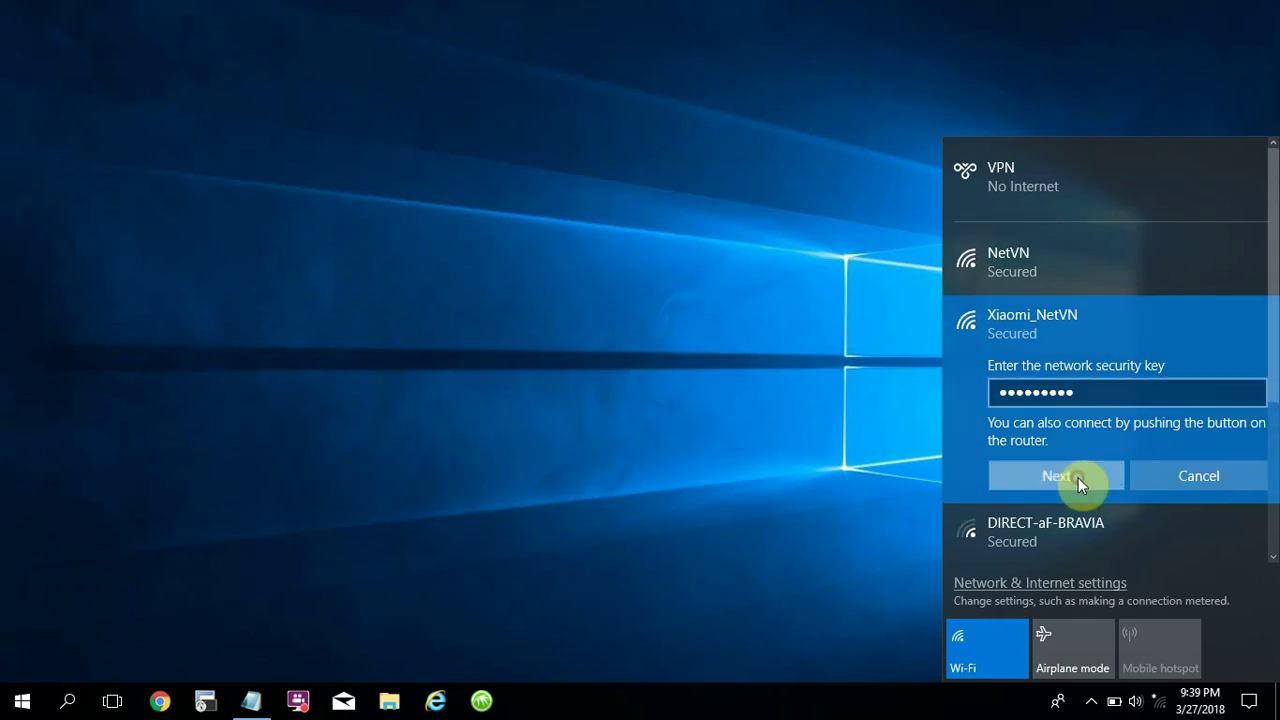
# Launch Chrome and load youtube.com to confirm internet access over Xiaomi_NetVN.
pyautogui.click(893, 412)
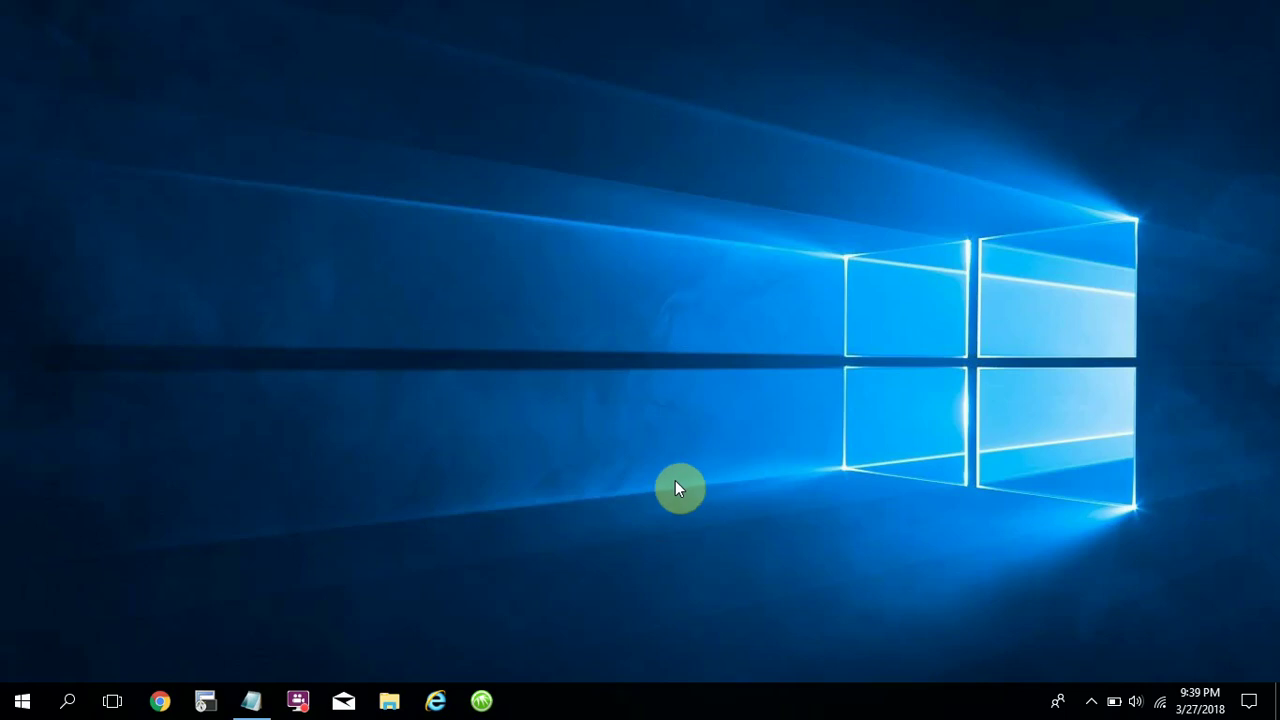
pyautogui.click(166, 697)
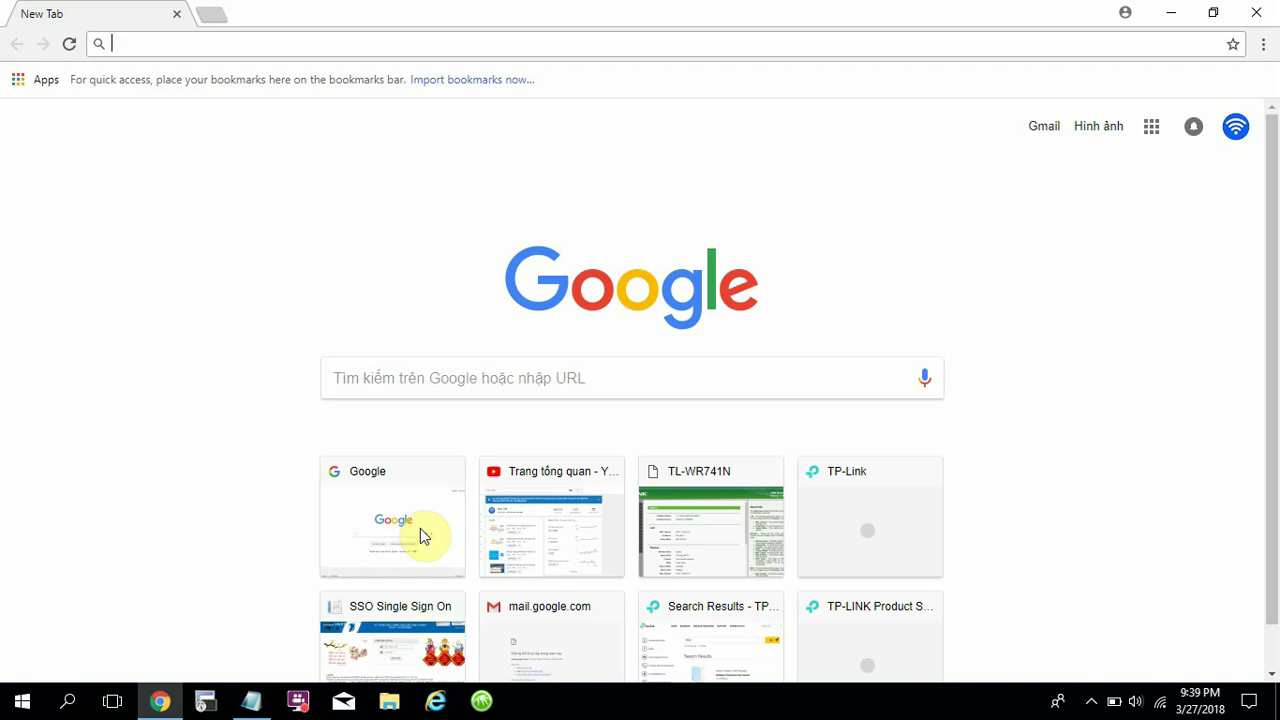
pyautogui.click(131, 42)
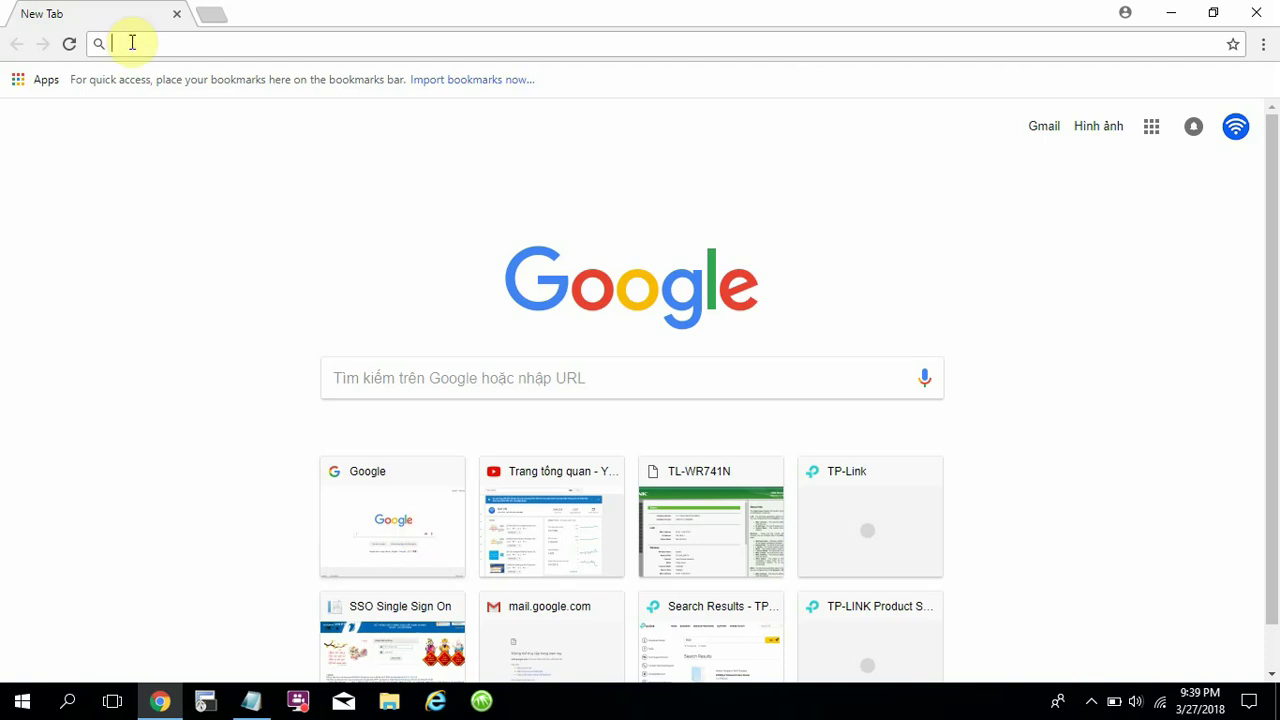
pyautogui.write('yo')
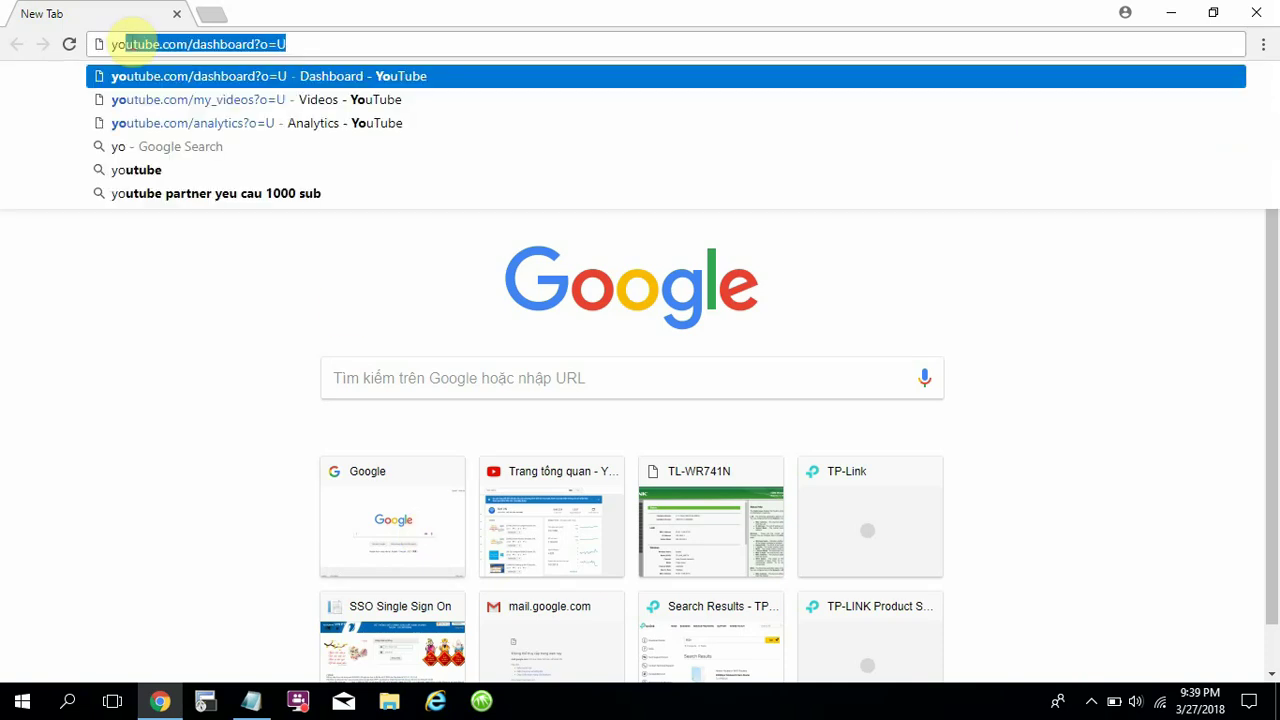
pyautogui.write('utube.com/das')
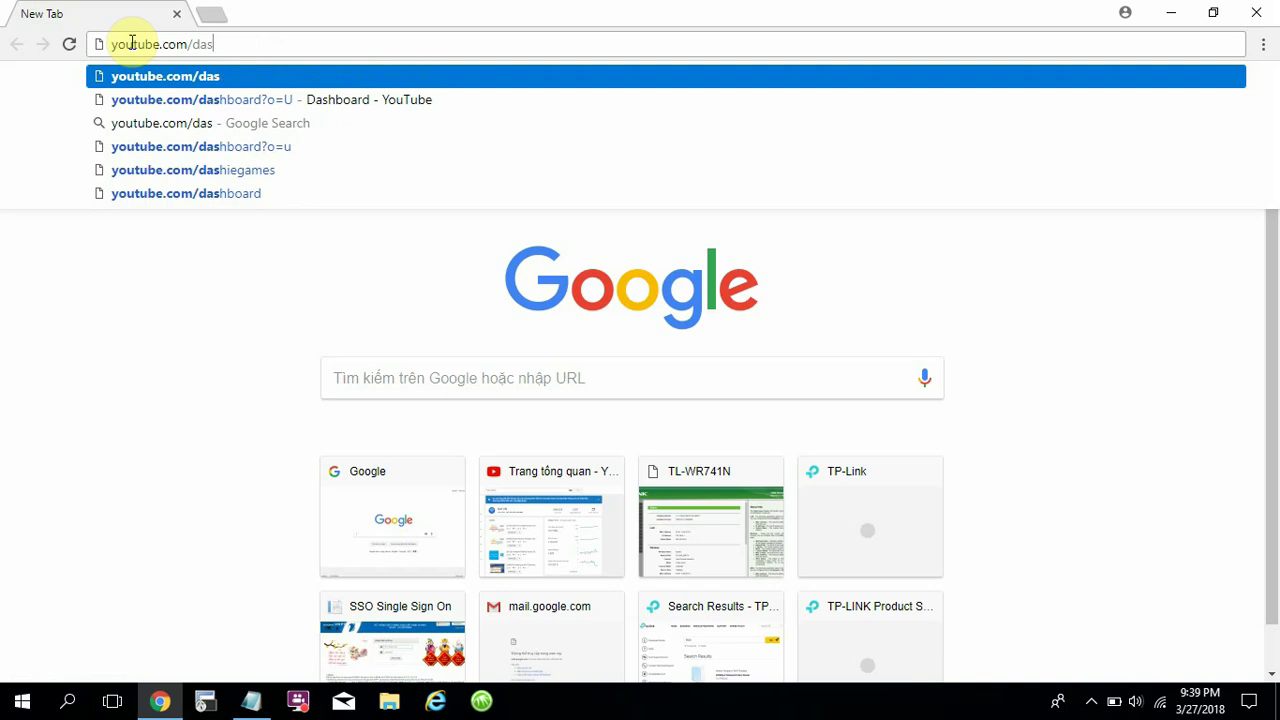
pyautogui.press('BackSpace')
pyautogui.press('BackSpace')
pyautogui.press('BackSpace')
pyautogui.press('Return')
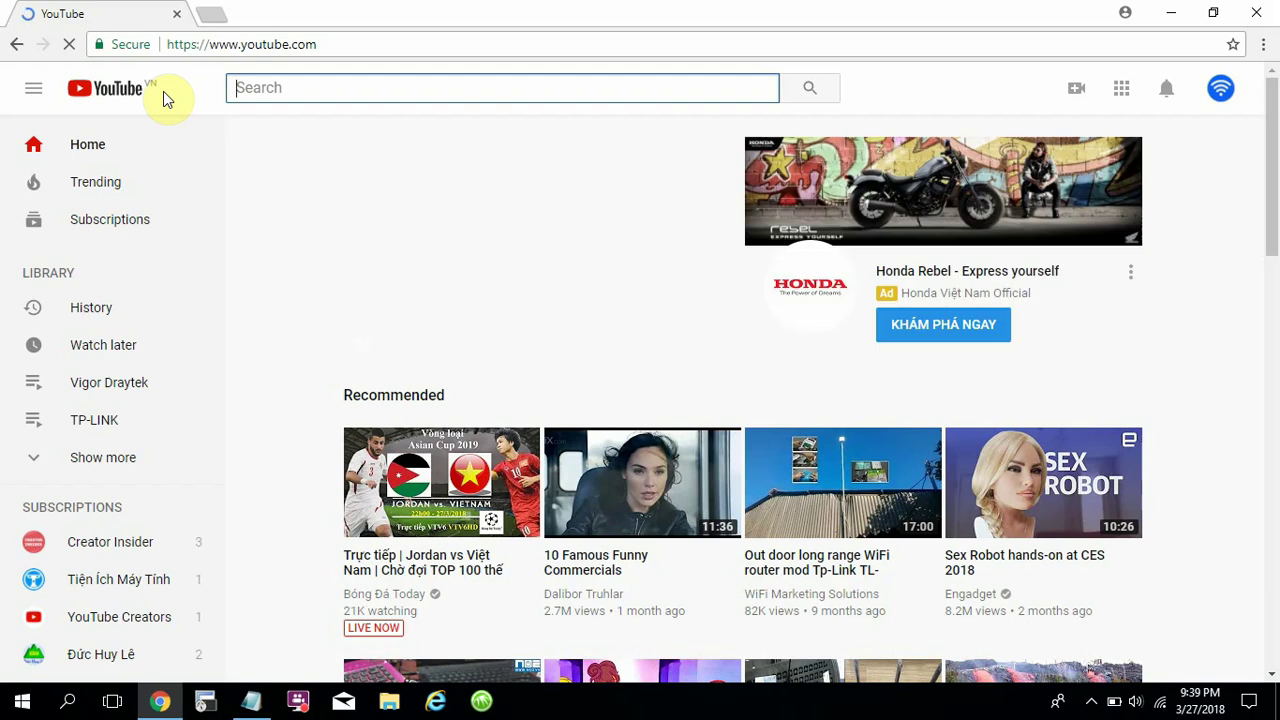
# In a new tab, open 192.168.31.1 and focus the router admin password field.
pyautogui.click(208, 15)
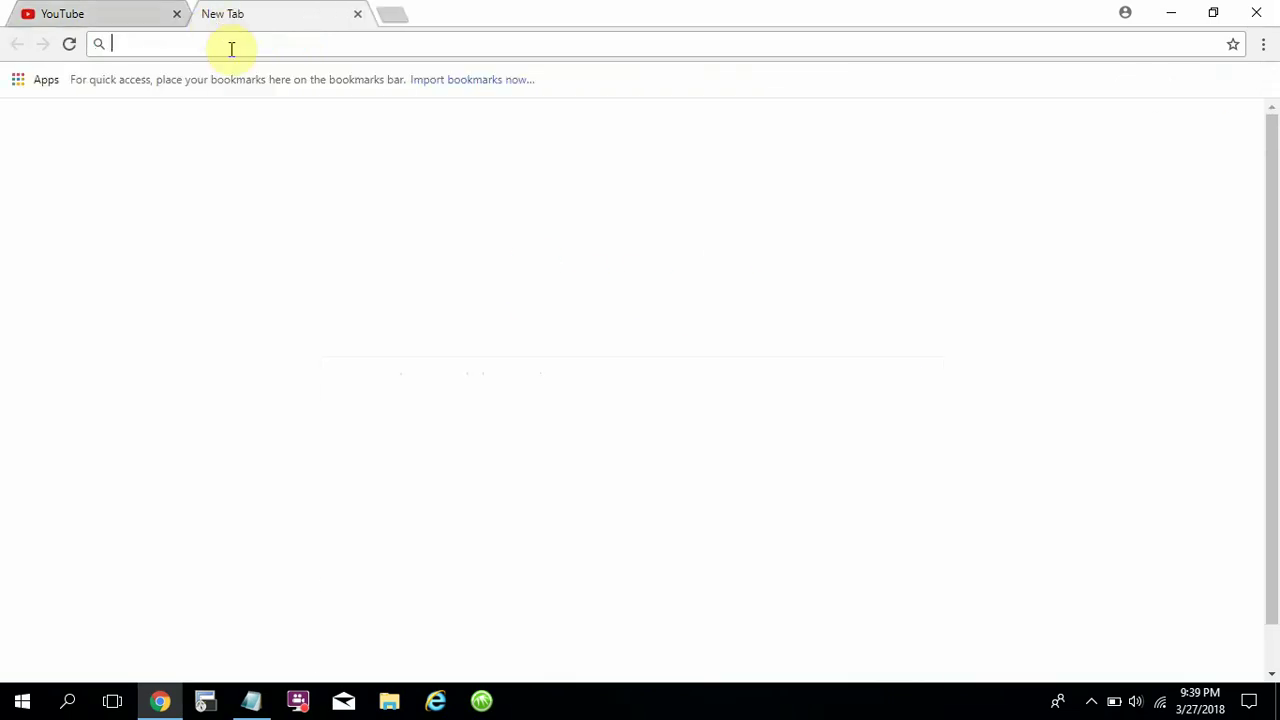
pyautogui.write('192')
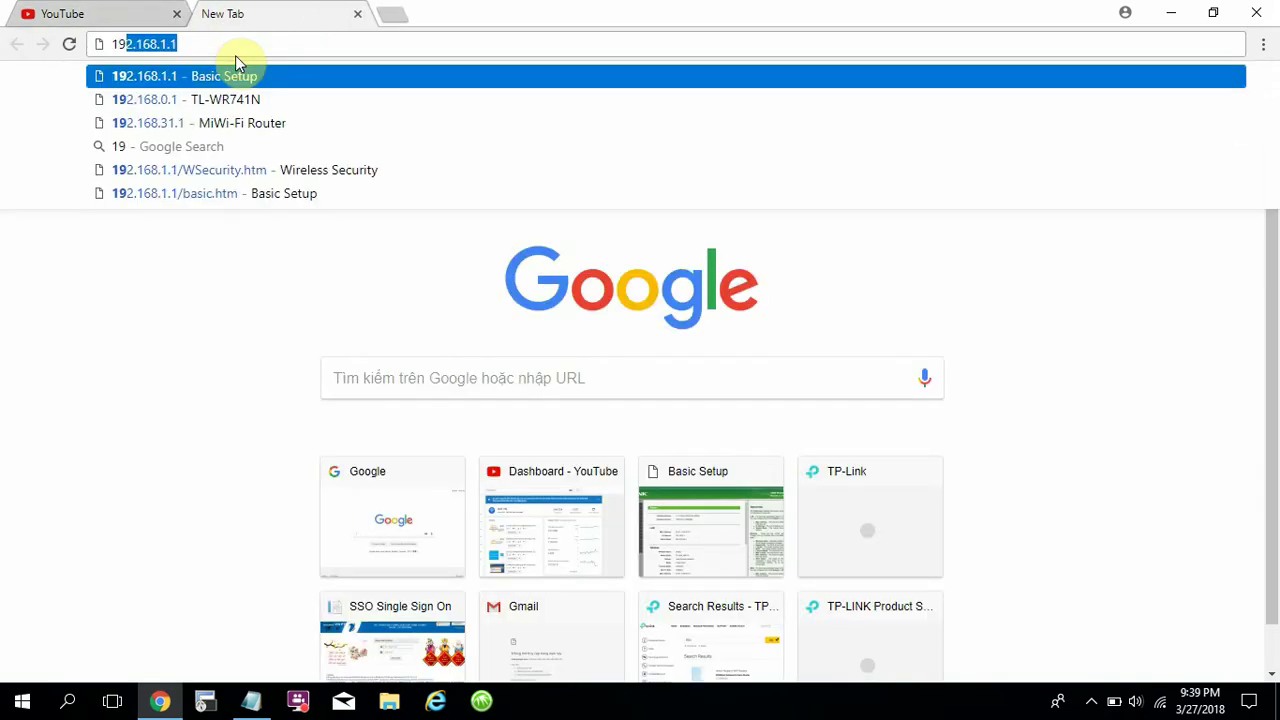
pyautogui.write('.168')
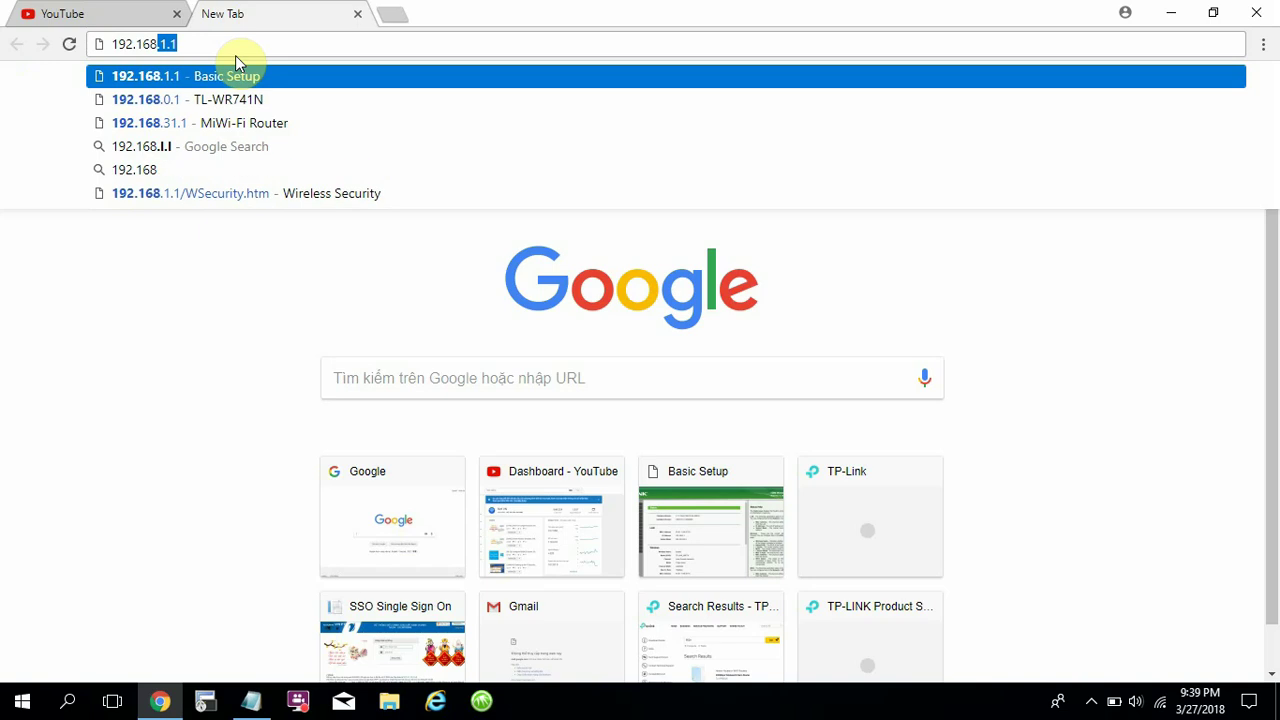
pyautogui.write('.31.1')
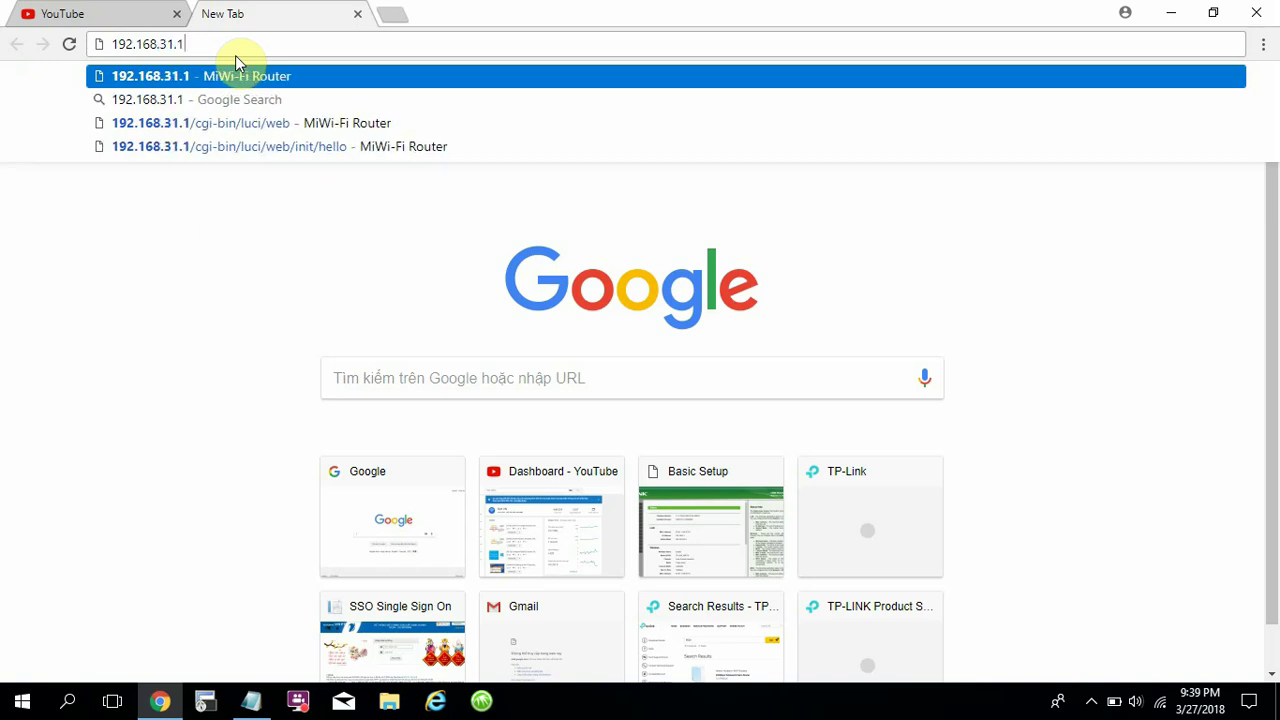
pyautogui.press('Return')
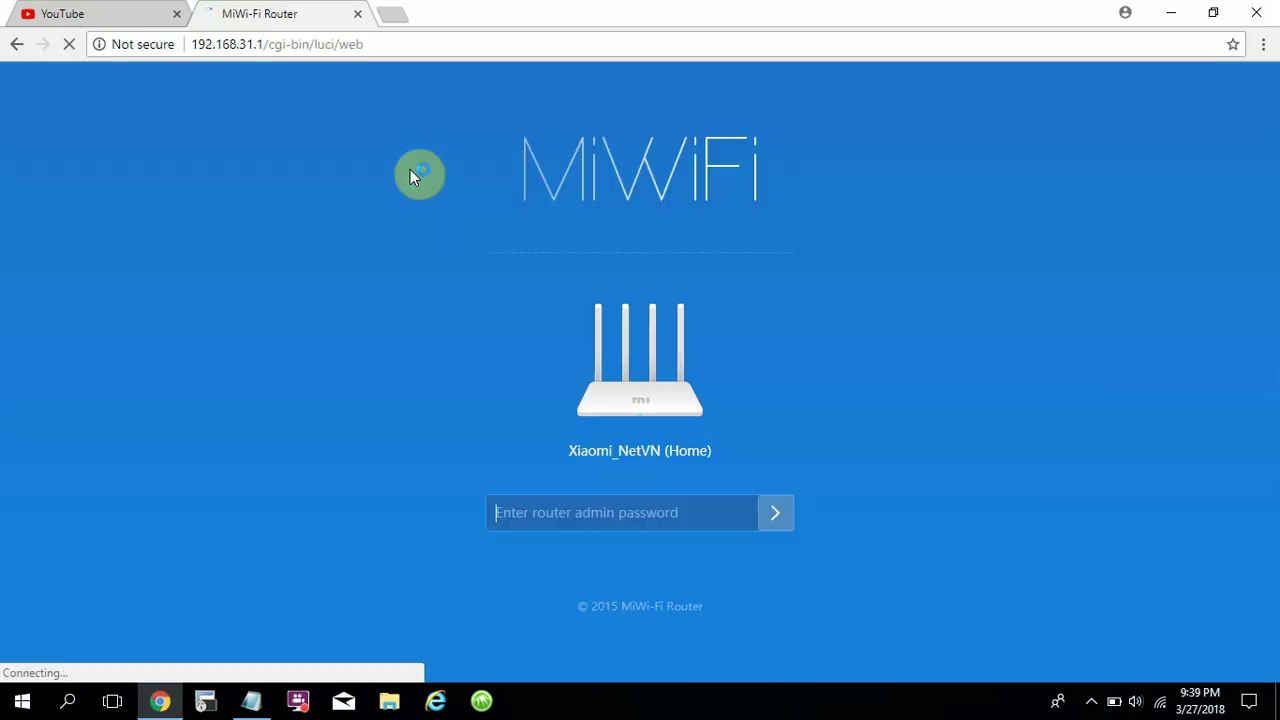
pyautogui.click(552, 521)
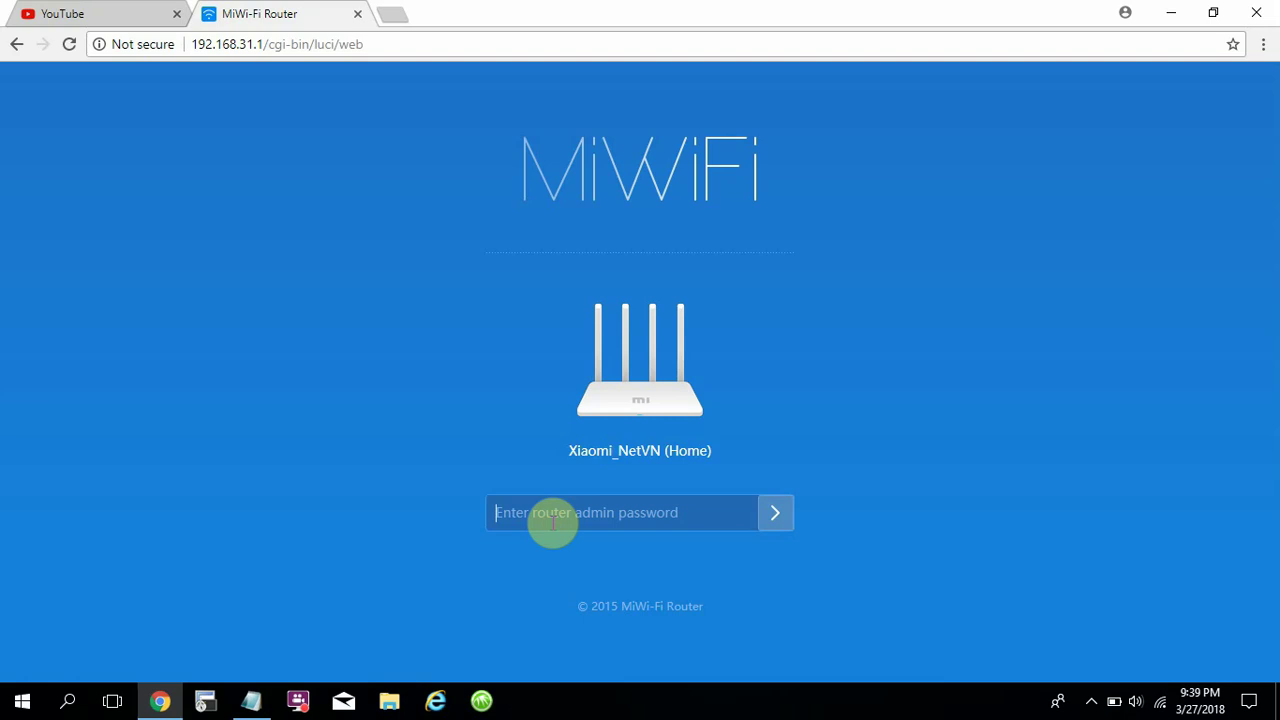
# Add an 'Admin password' line with the router admin password below the Wi-Fi password, then minimize Notepad.
pyautogui.click(251, 700)
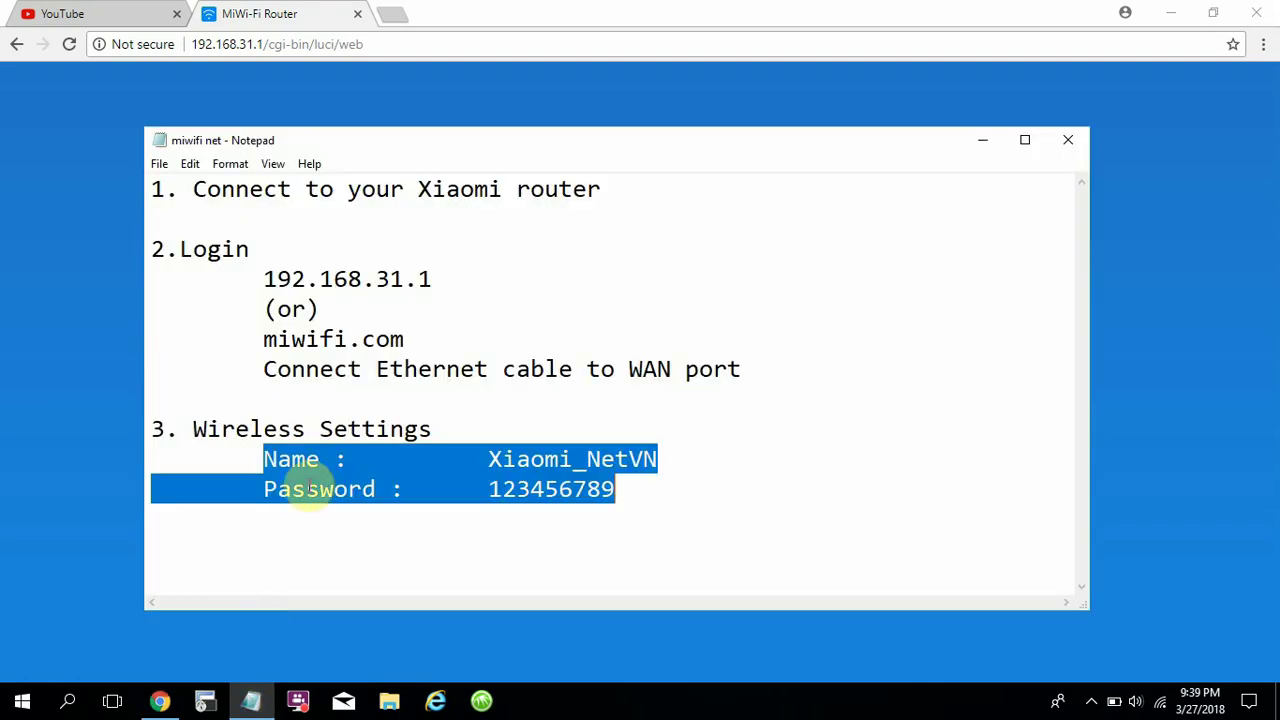
pyautogui.click(407, 489)
pyautogui.moveTo(488, 489); pyautogui.dragTo(635, 490)
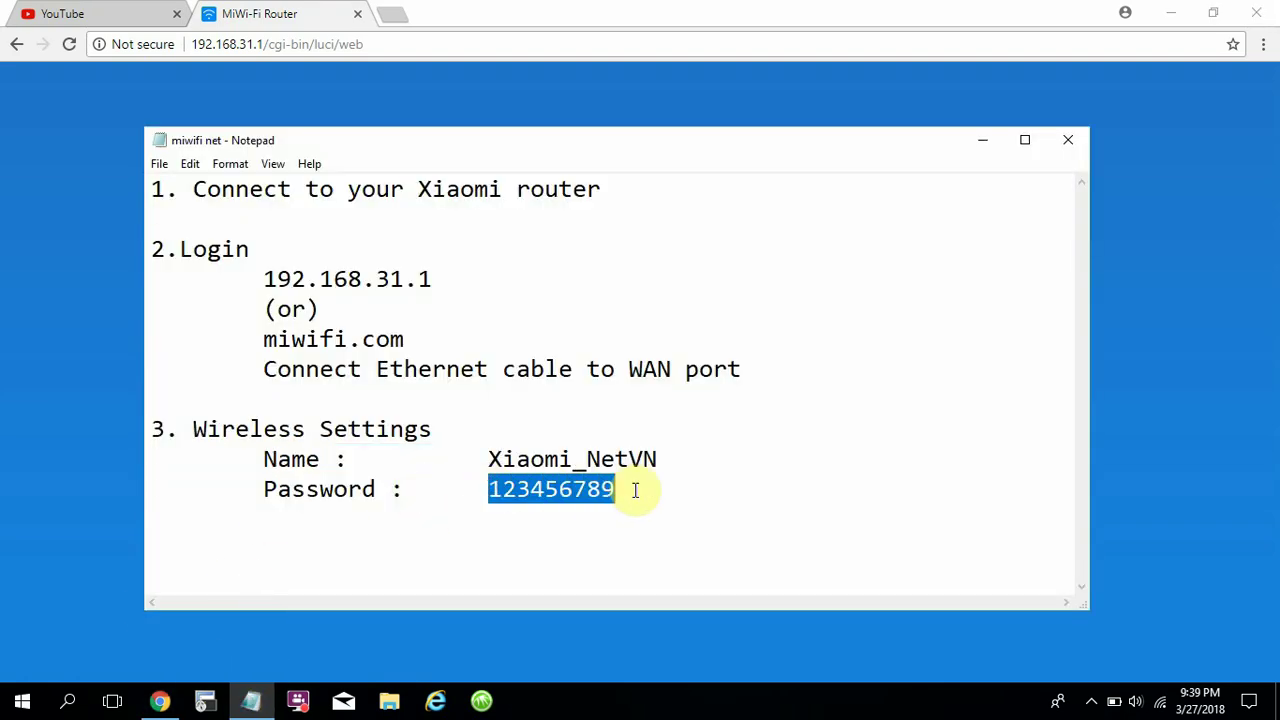
pyautogui.click(628, 488)
pyautogui.press('Return')
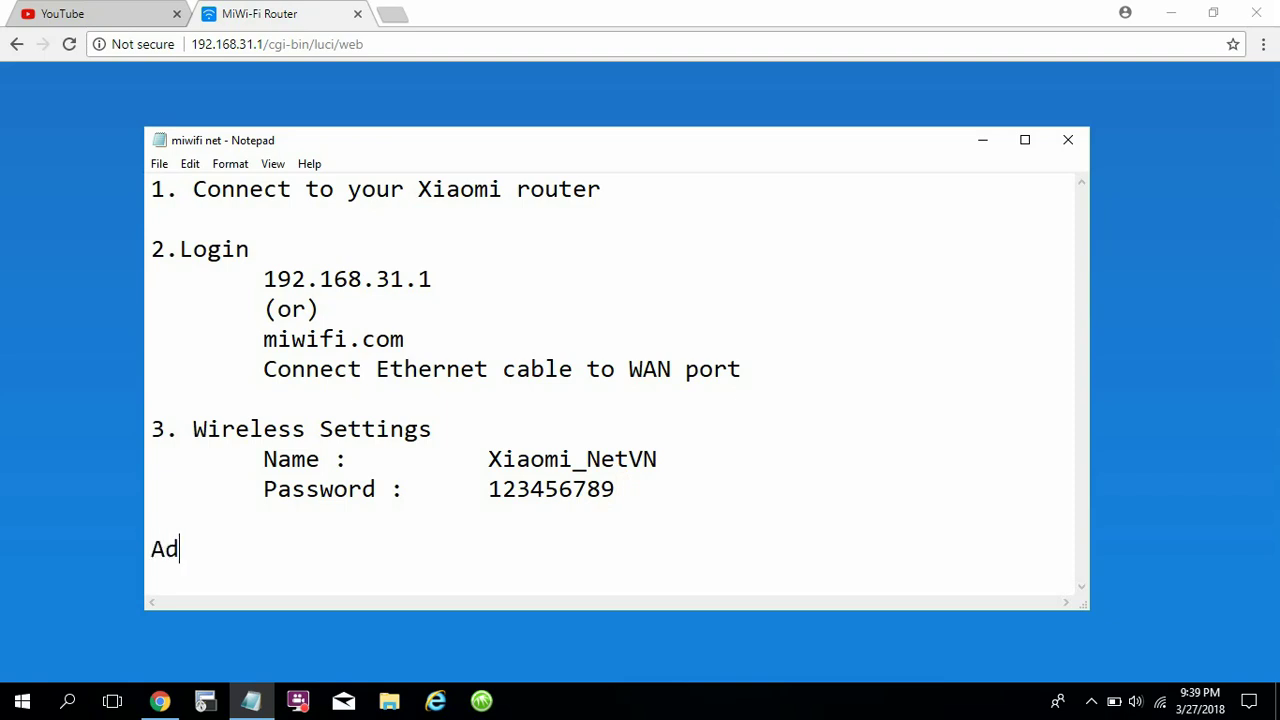
pyautogui.write('Admin pass')
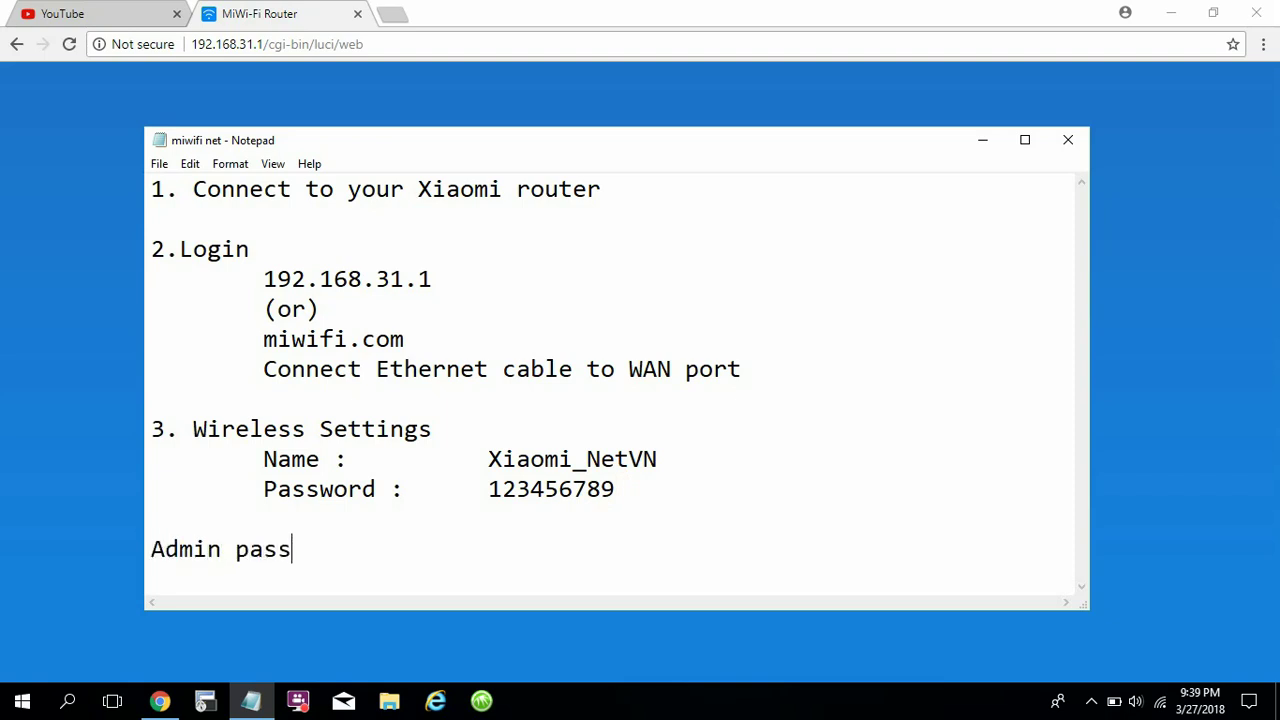
pyautogui.write('word : 123456')
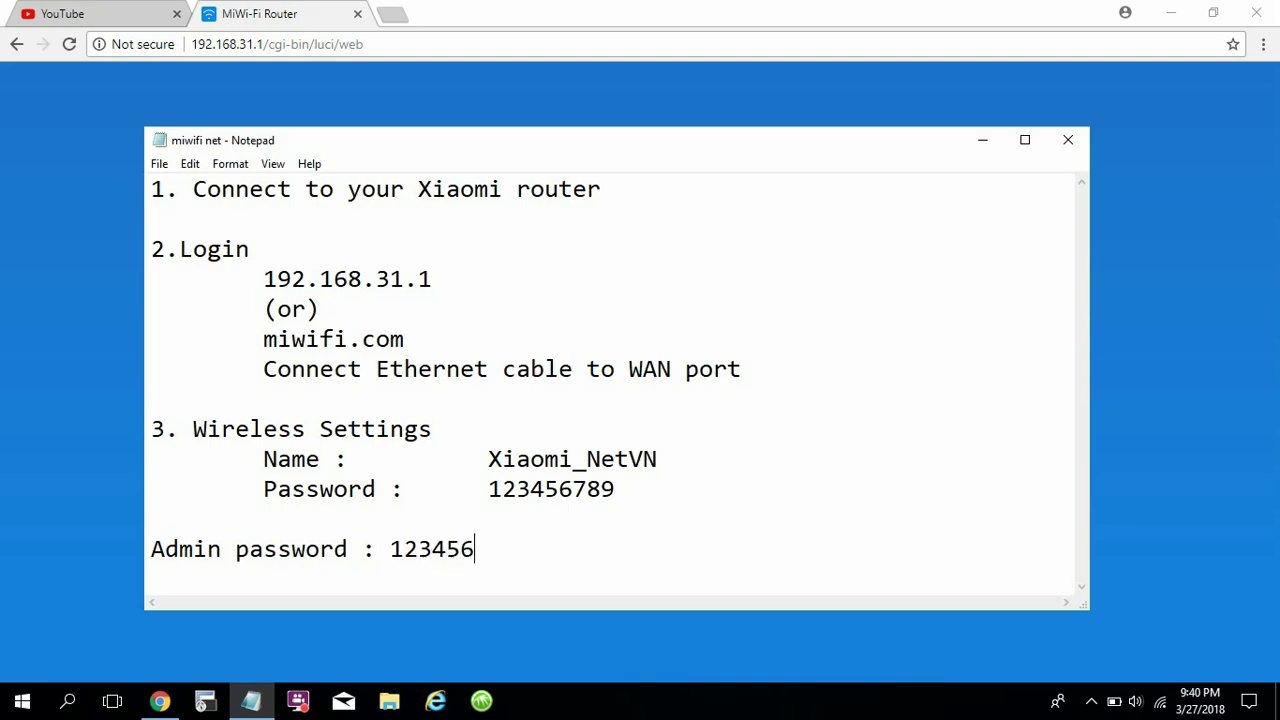
pyautogui.write('789')
pyautogui.click(987, 148)
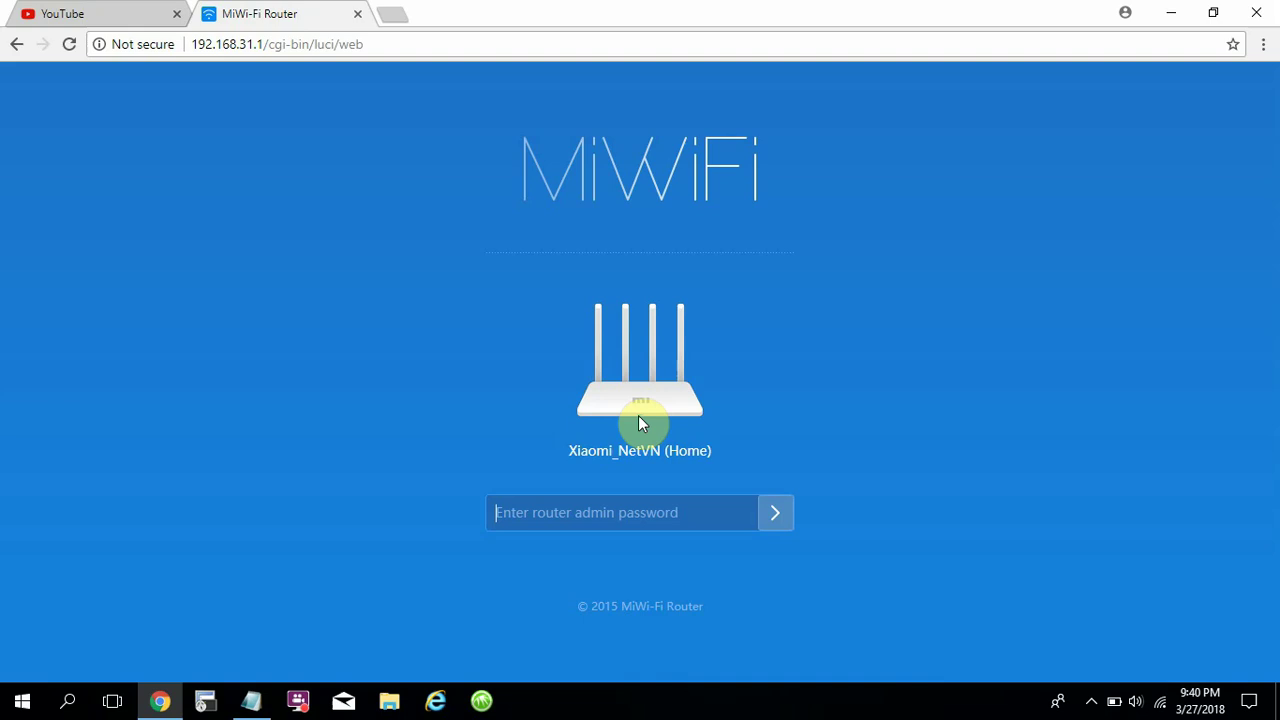
# Log in with the admin password, choose Never on Chrome's save prompt, and dismiss the quick-start guide.
pyautogui.click(565, 515)
pyautogui.write('123')
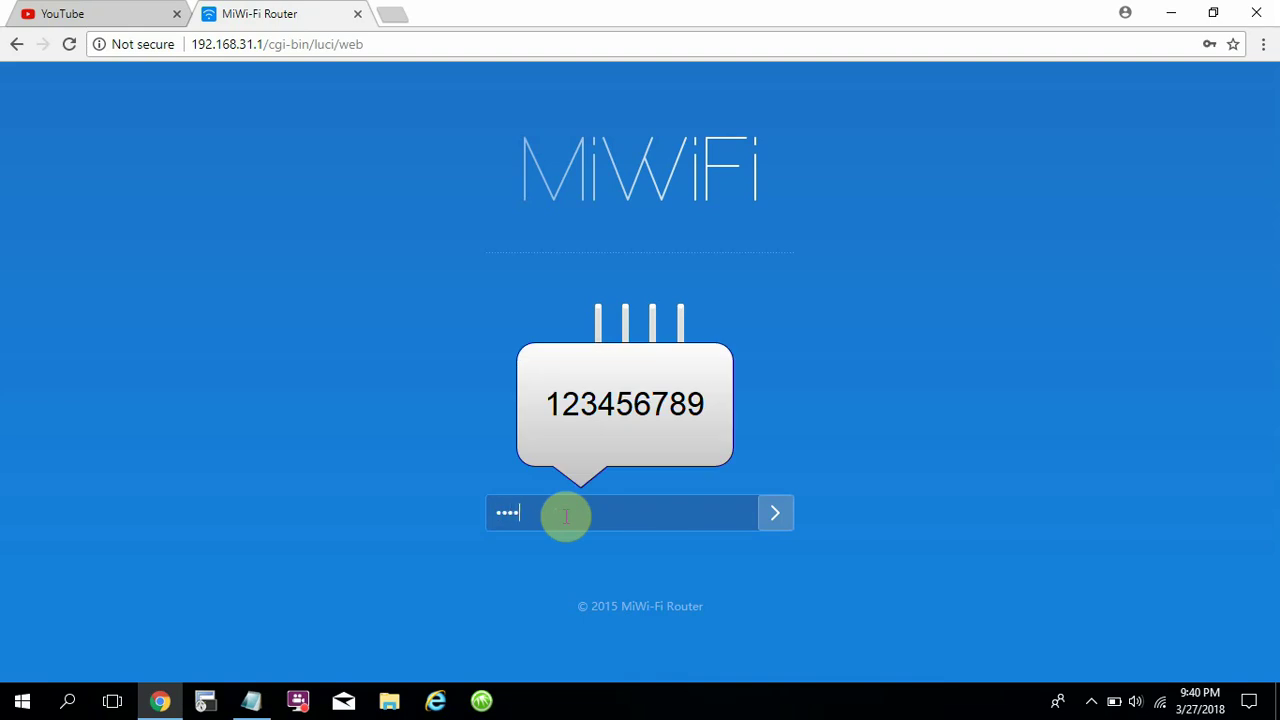
pyautogui.write('456789')
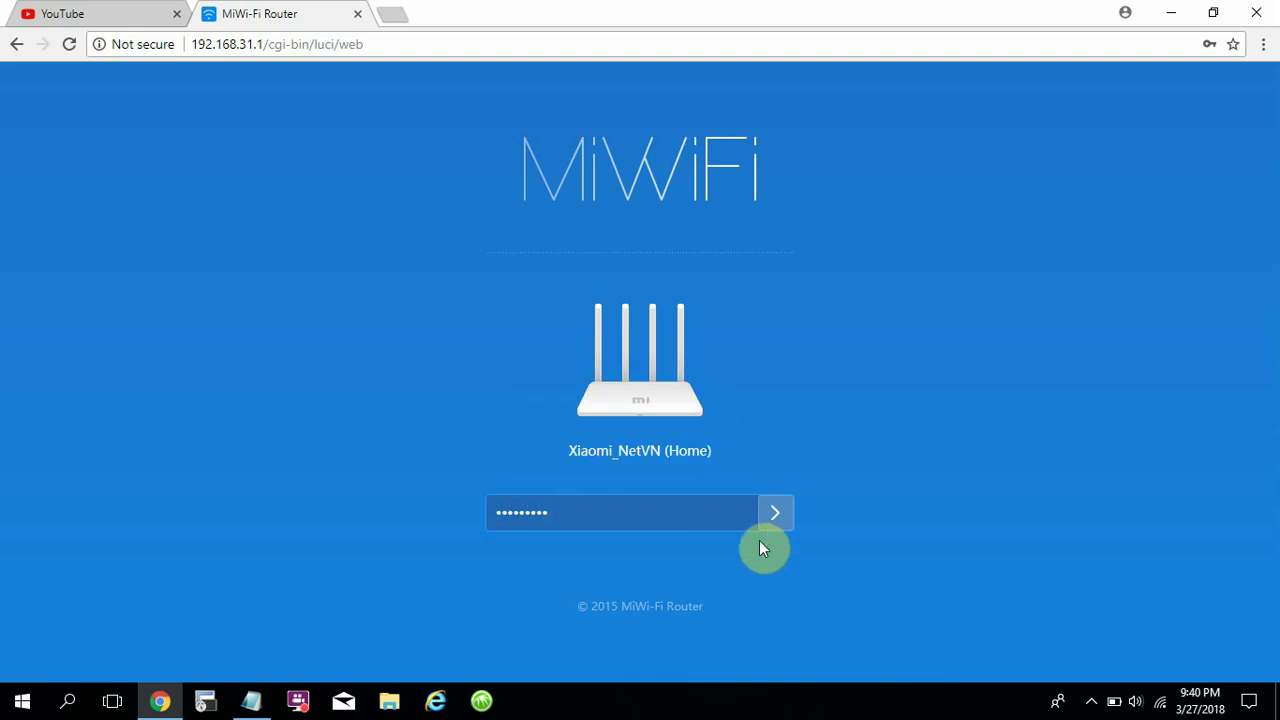
pyautogui.click(775, 518)
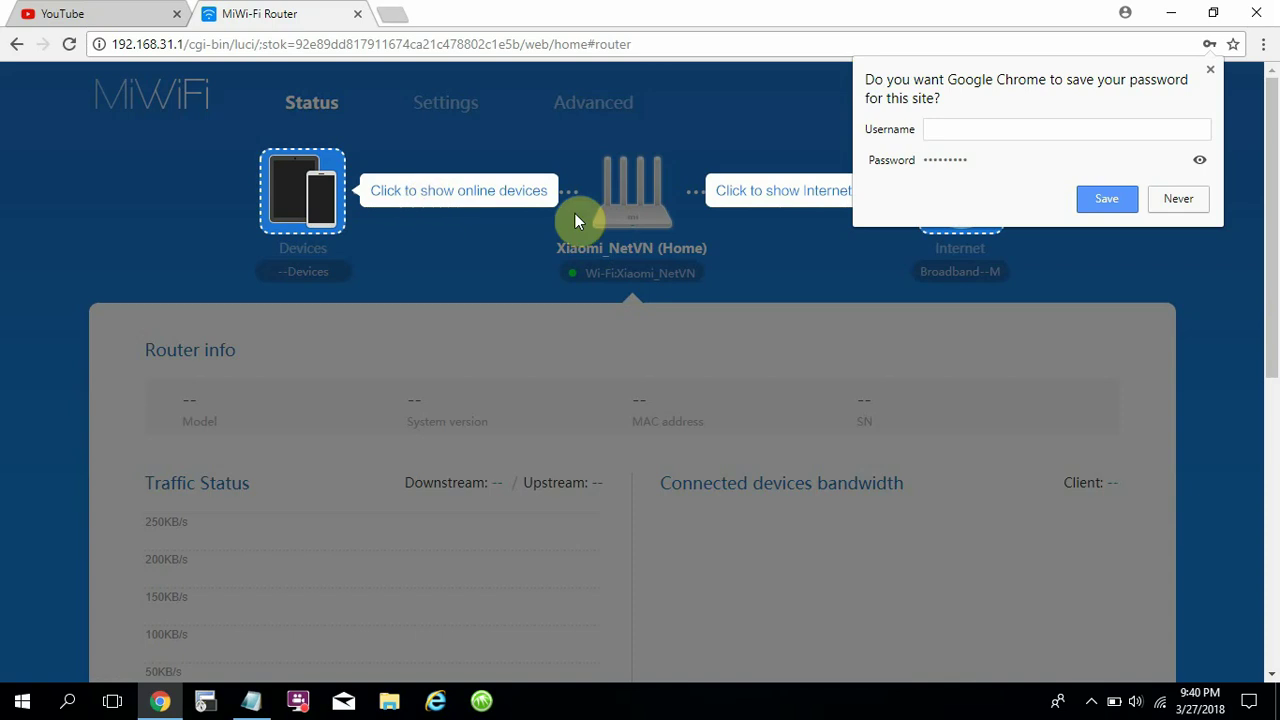
pyautogui.click(1186, 200)
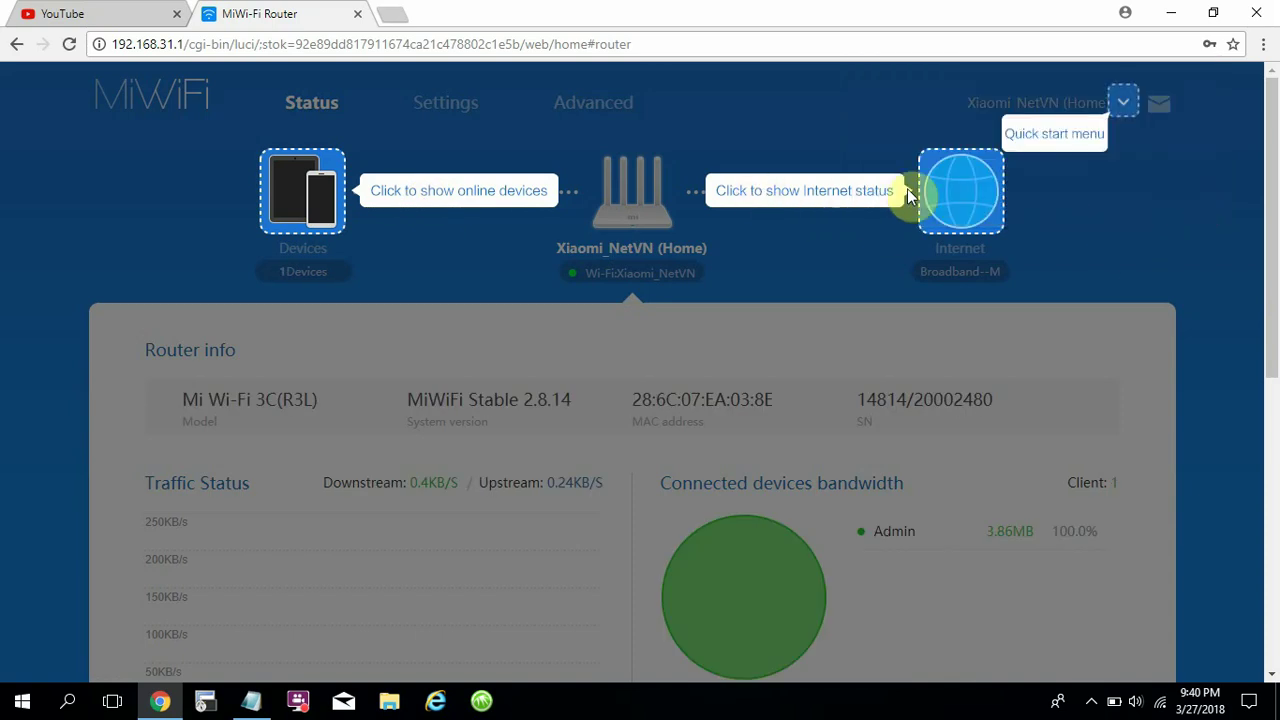
pyautogui.click(771, 236)
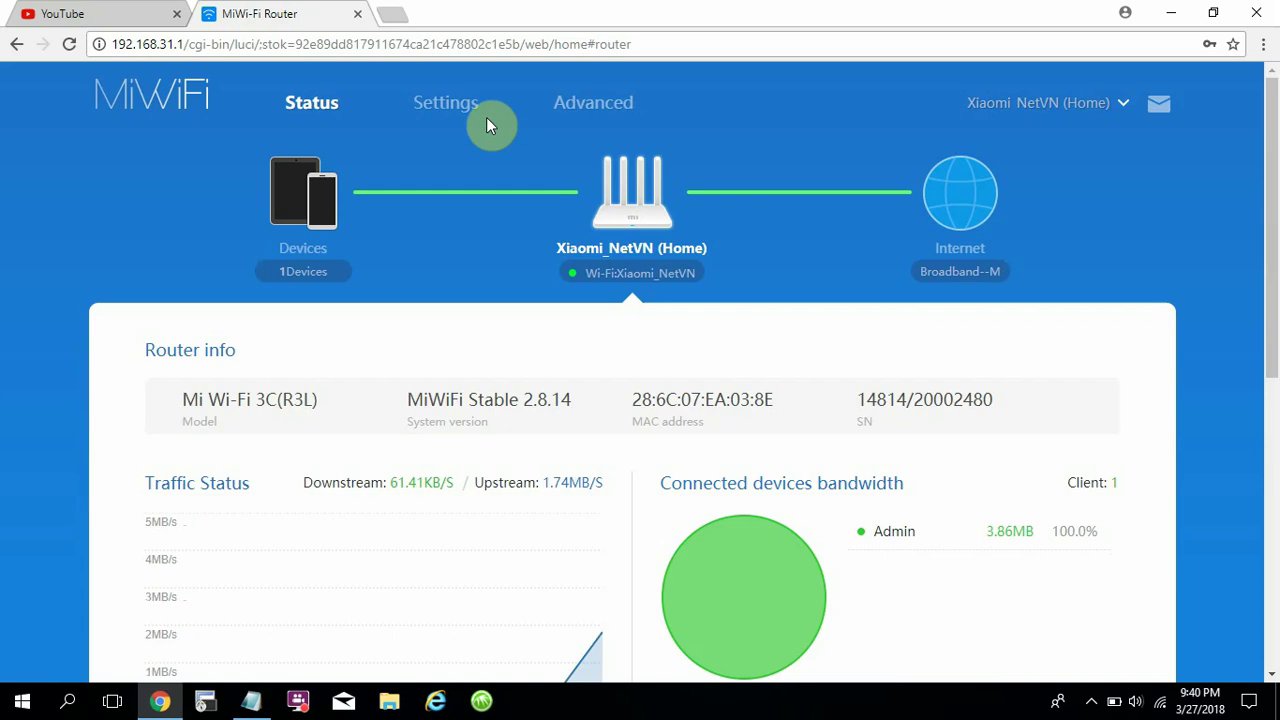
# Open Settings > Wi-Fi settings and compare the Xiaomi_NetVN name with the Notepad notes.
pyautogui.click(450, 116)
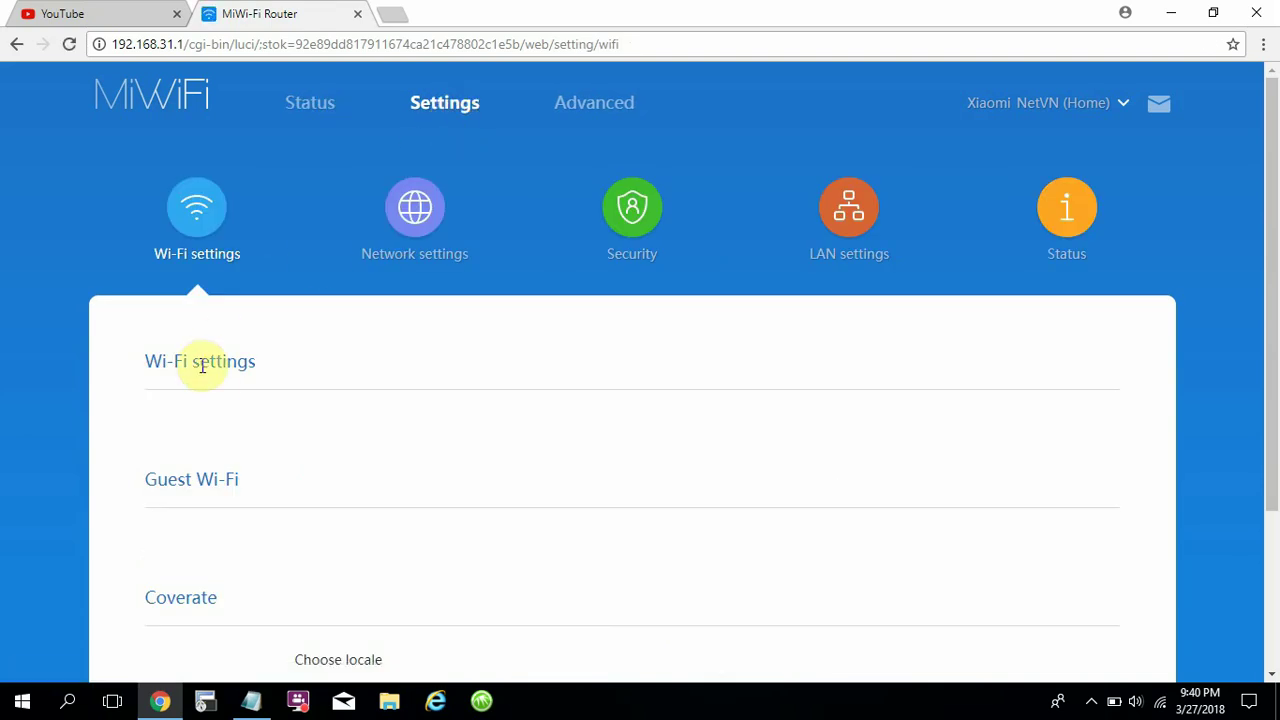
pyautogui.click(192, 229)
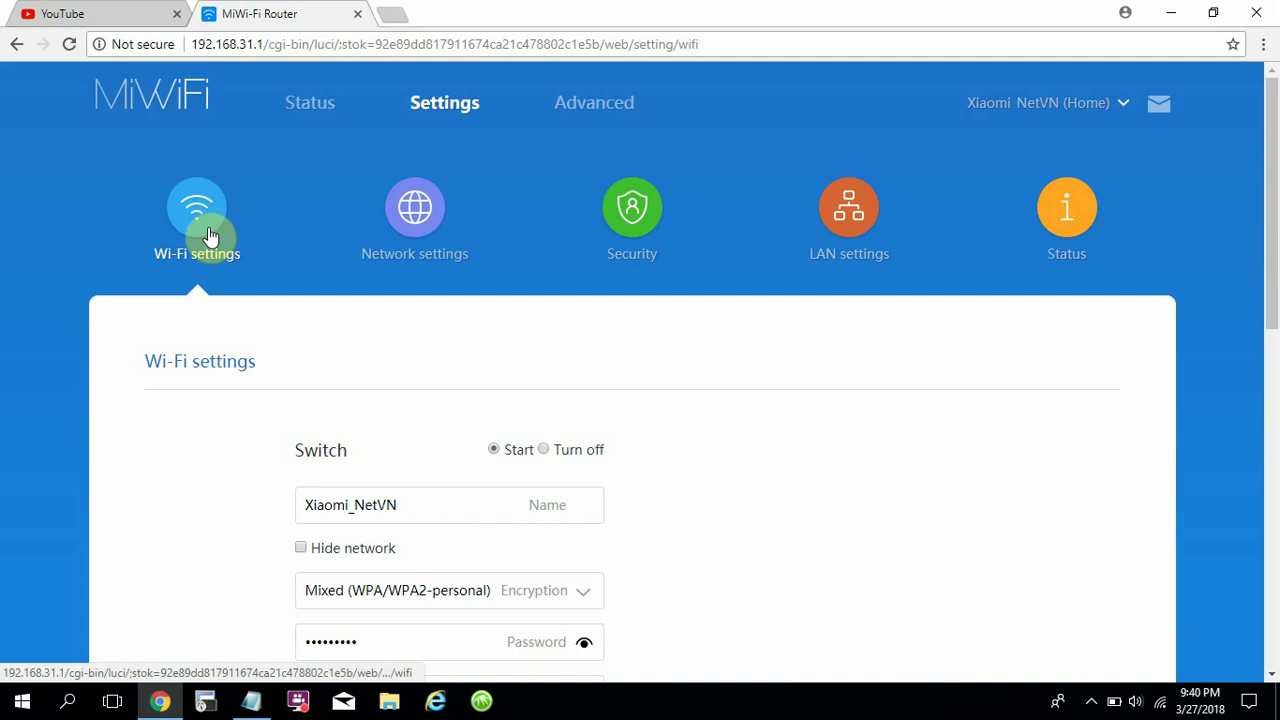
pyautogui.click(434, 510)
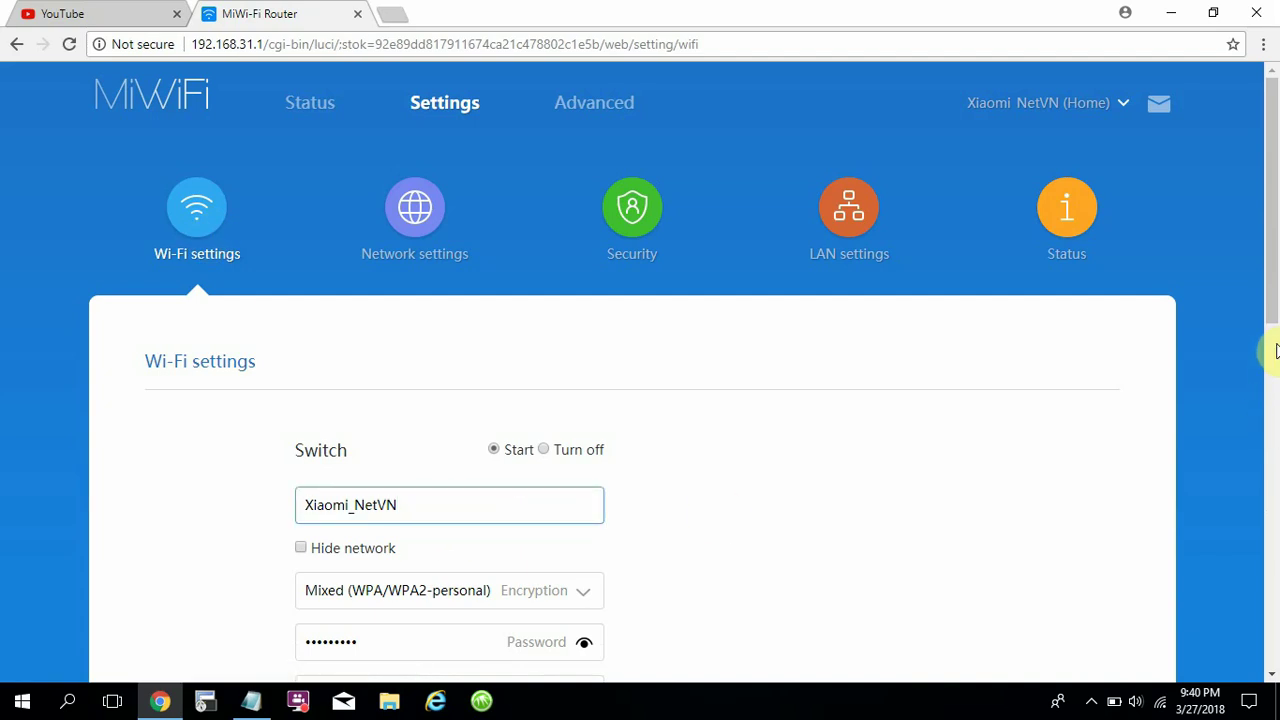
pyautogui.moveTo(1272, 316); pyautogui.dragTo(1266, 426)
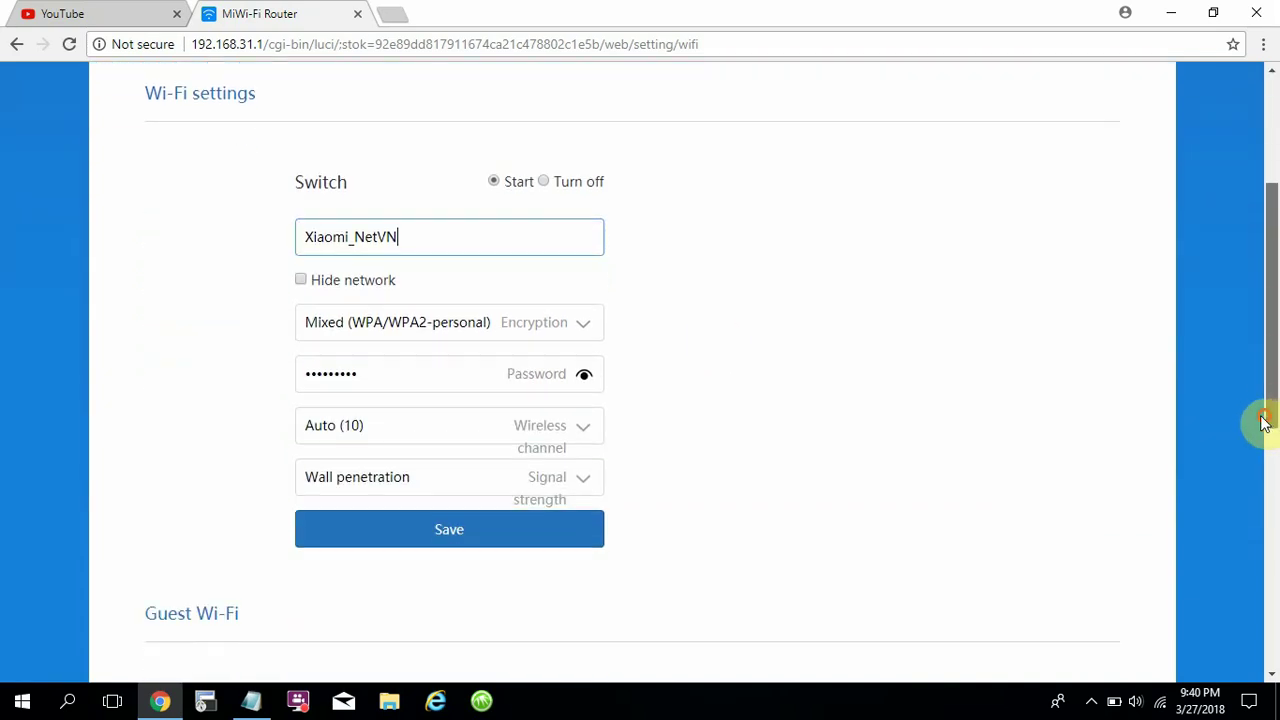
pyautogui.moveTo(446, 240); pyautogui.dragTo(238, 232)
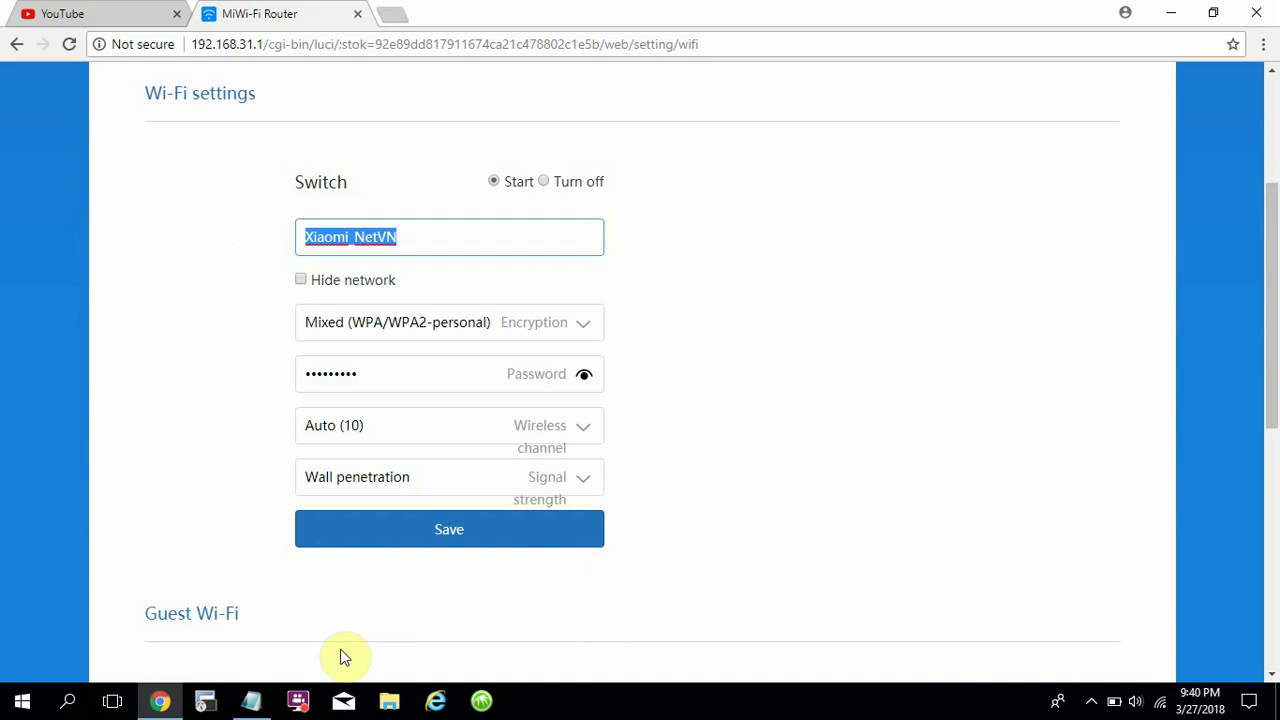
pyautogui.click(251, 700)
pyautogui.moveTo(257, 459); pyautogui.dragTo(674, 497)
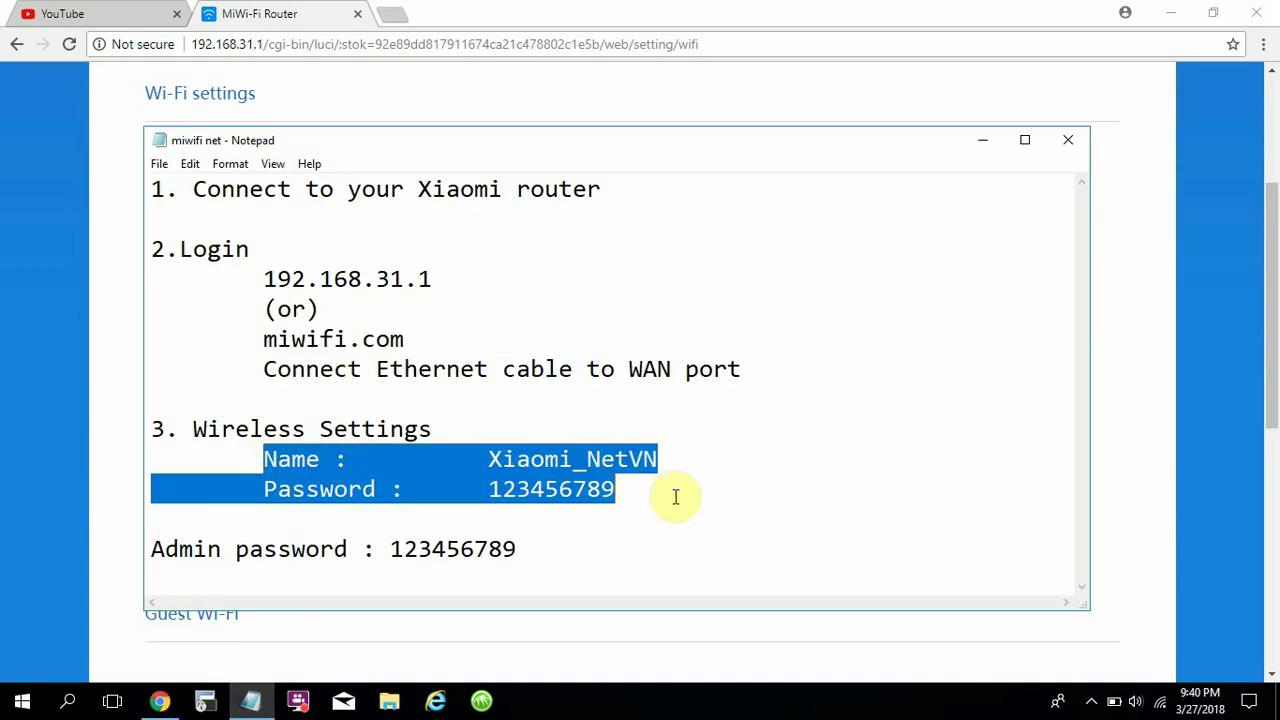
pyautogui.click(982, 139)
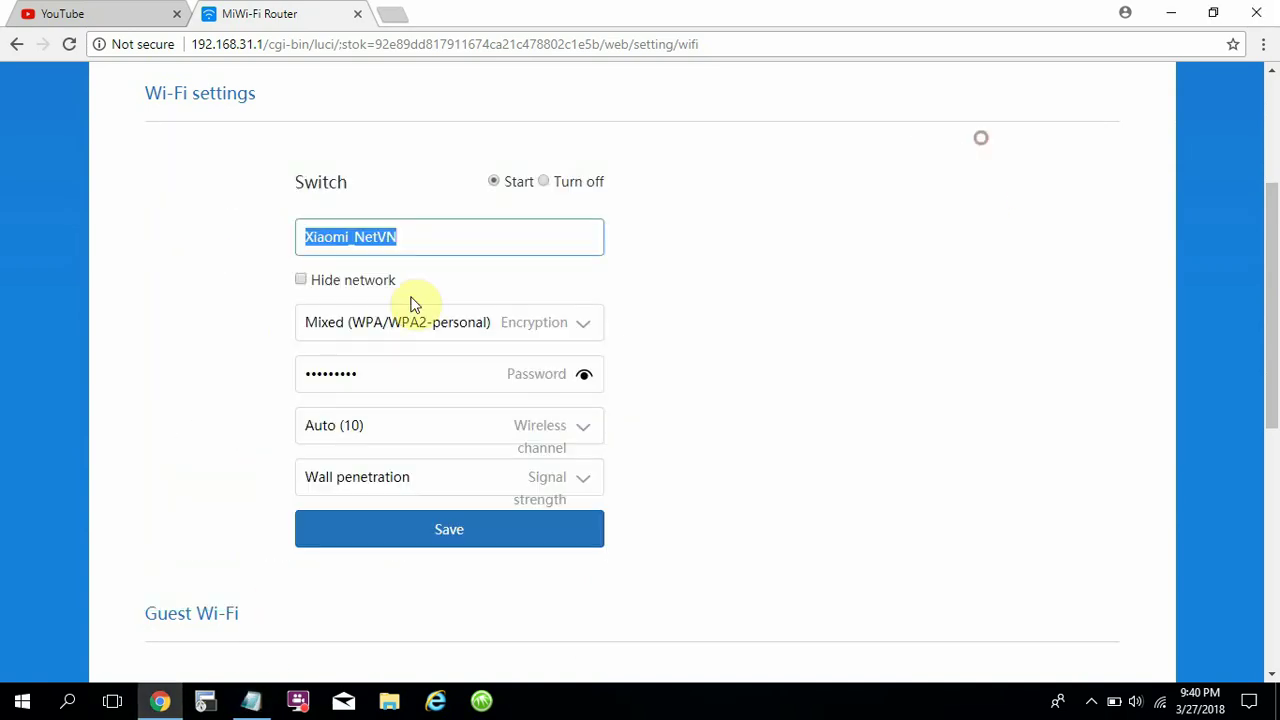
# Show the Wi-Fi password as plain text to verify it matches the notes.
pyautogui.click(386, 373)
pyautogui.click(584, 378)
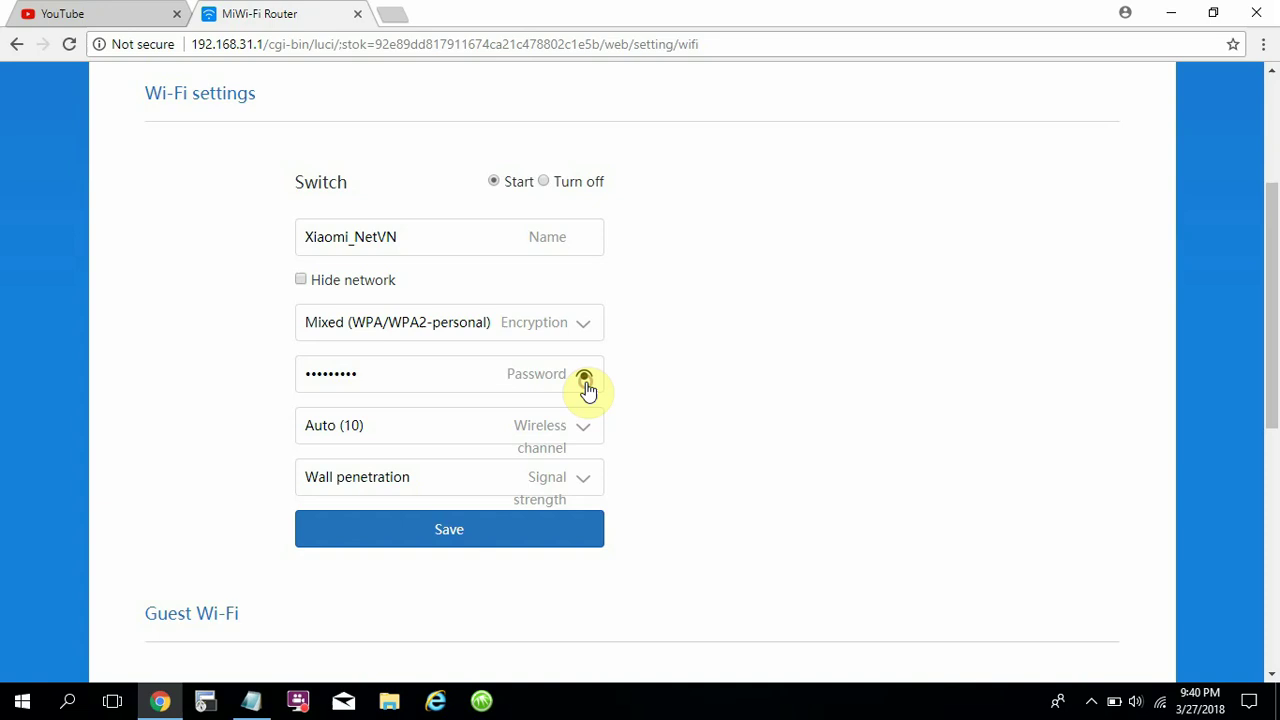
pyautogui.click(414, 376)
pyautogui.click(424, 229)
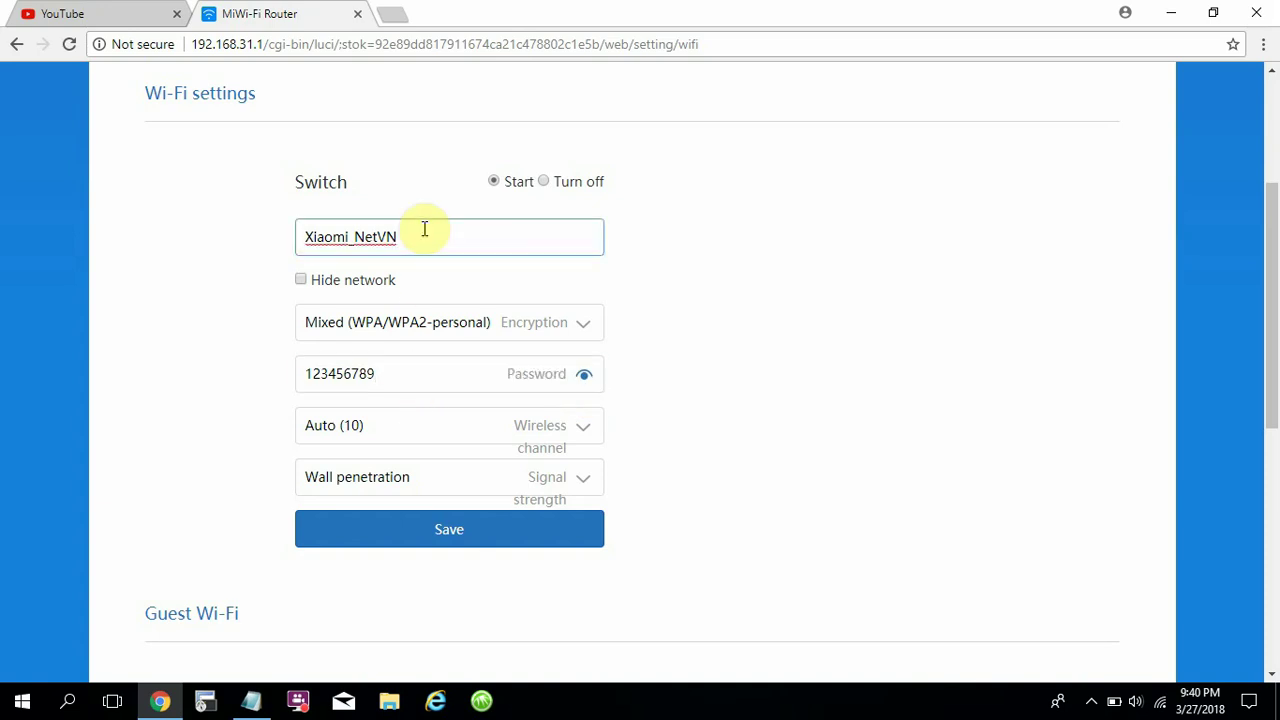
pyautogui.moveTo(1268, 391); pyautogui.dragTo(1275, 287)
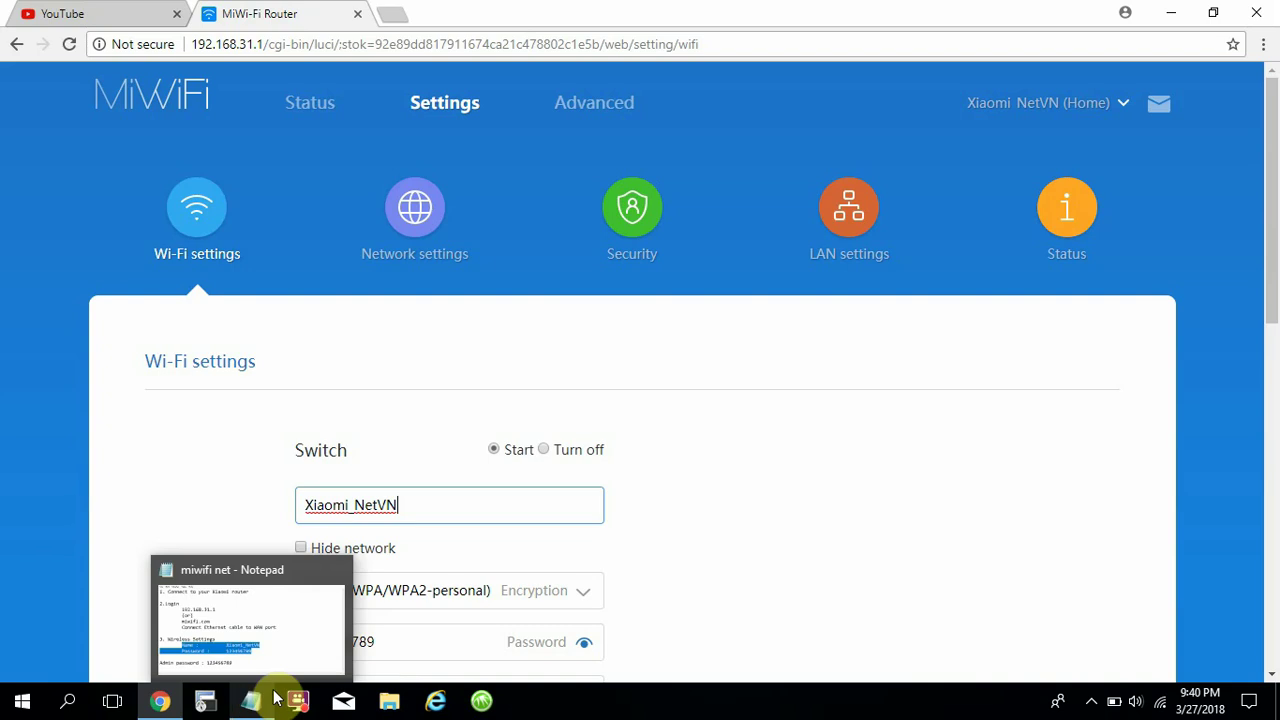
# Bring Notepad to the front and add an empty line below the admin password entry.
pyautogui.click(697, 566)
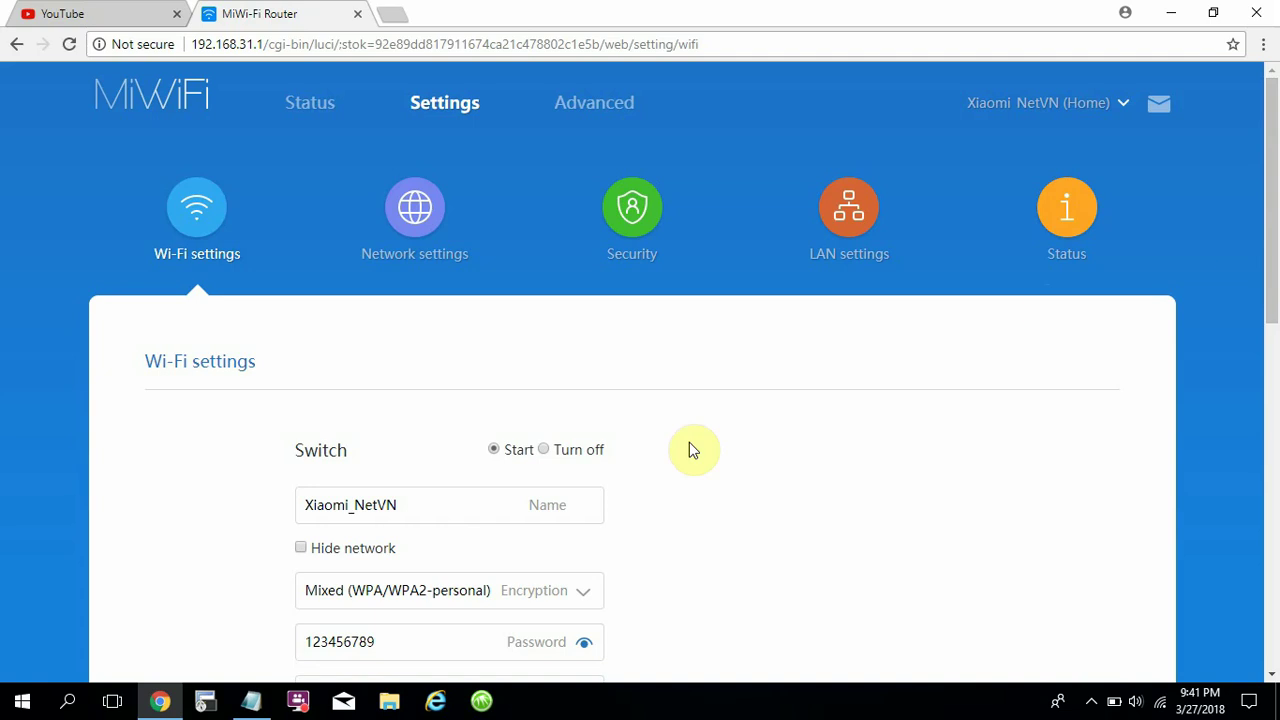
pyautogui.click(251, 700)
pyautogui.click(563, 545)
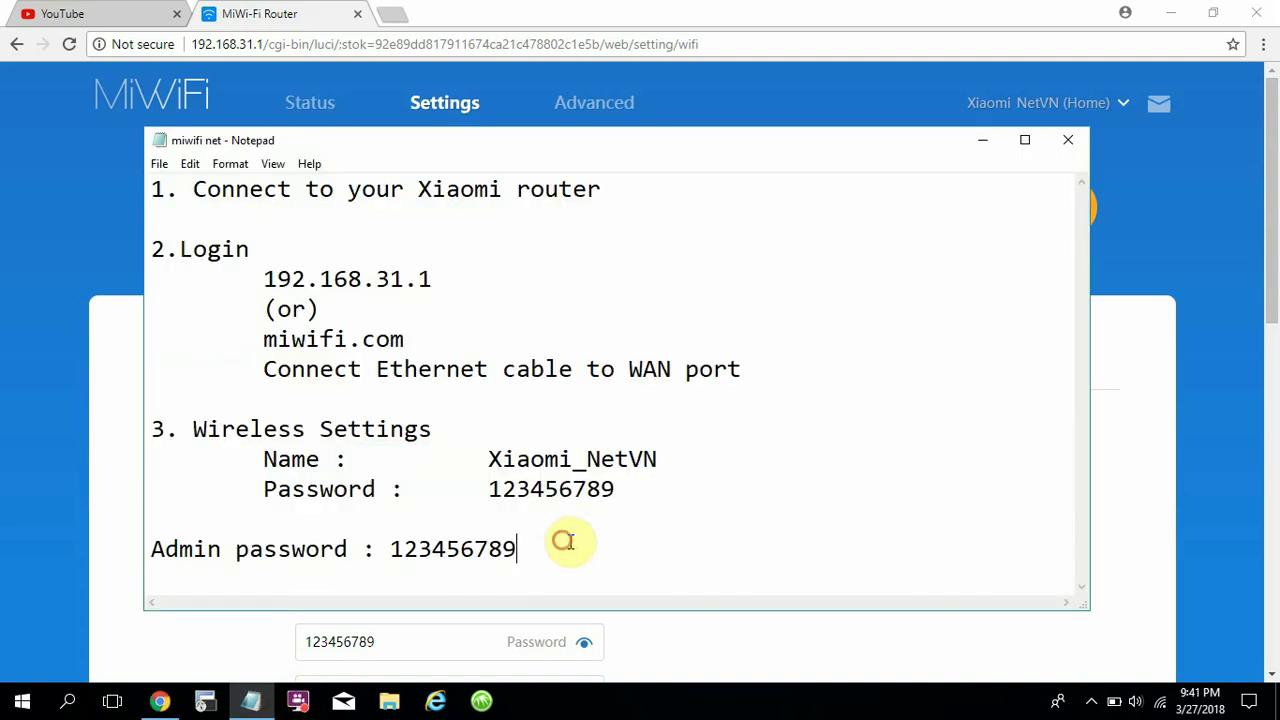
pyautogui.press('Return')
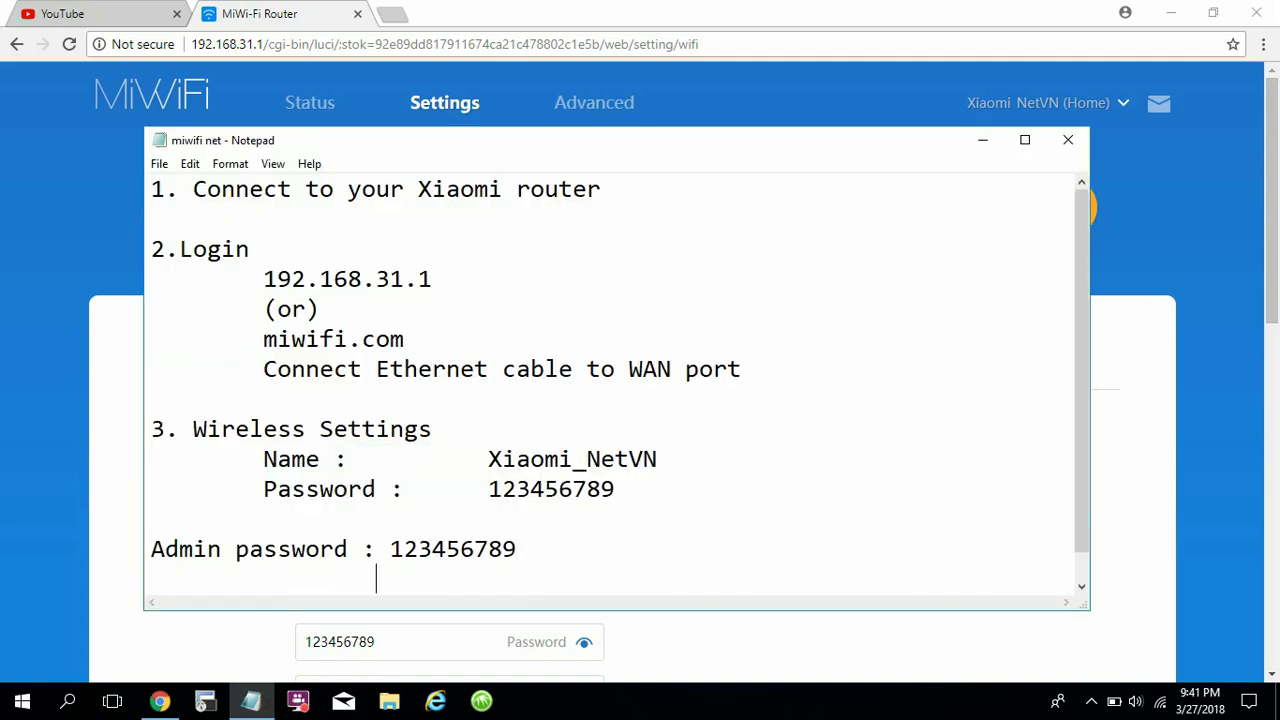